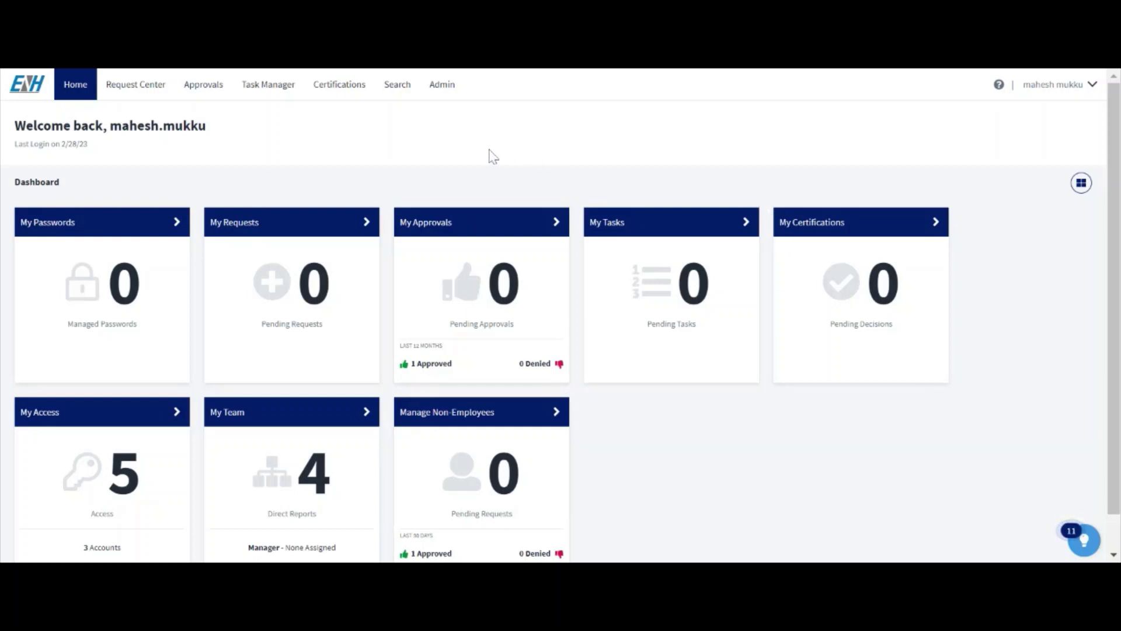
Search the admin Sources list for NELM_061 and open it with View & Edit
click(442, 86)
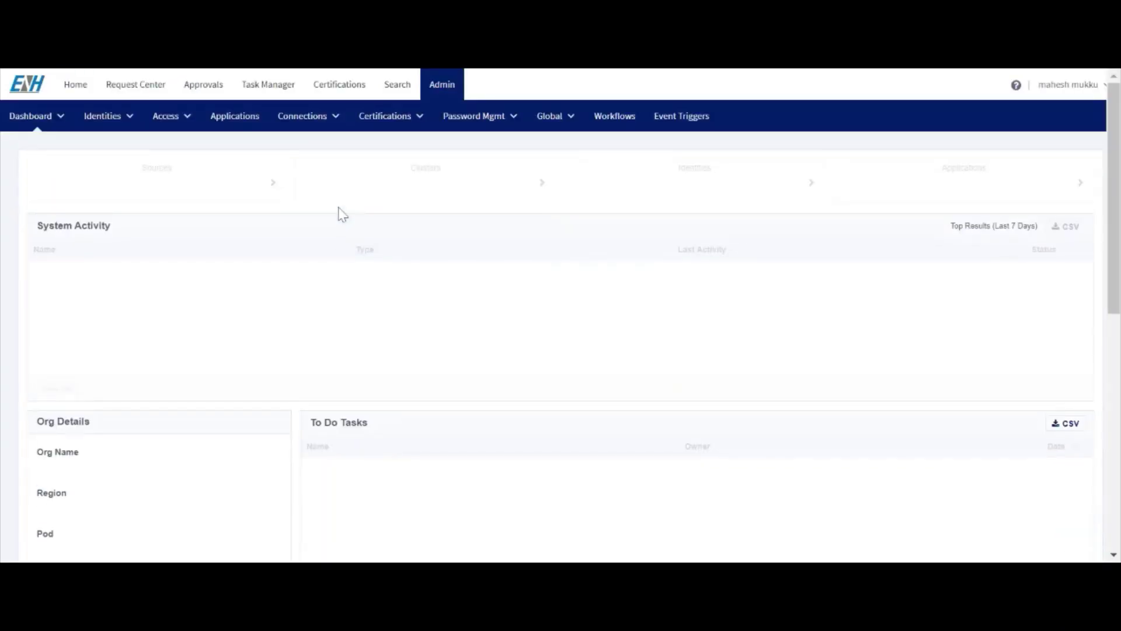
click(313, 124)
click(311, 149)
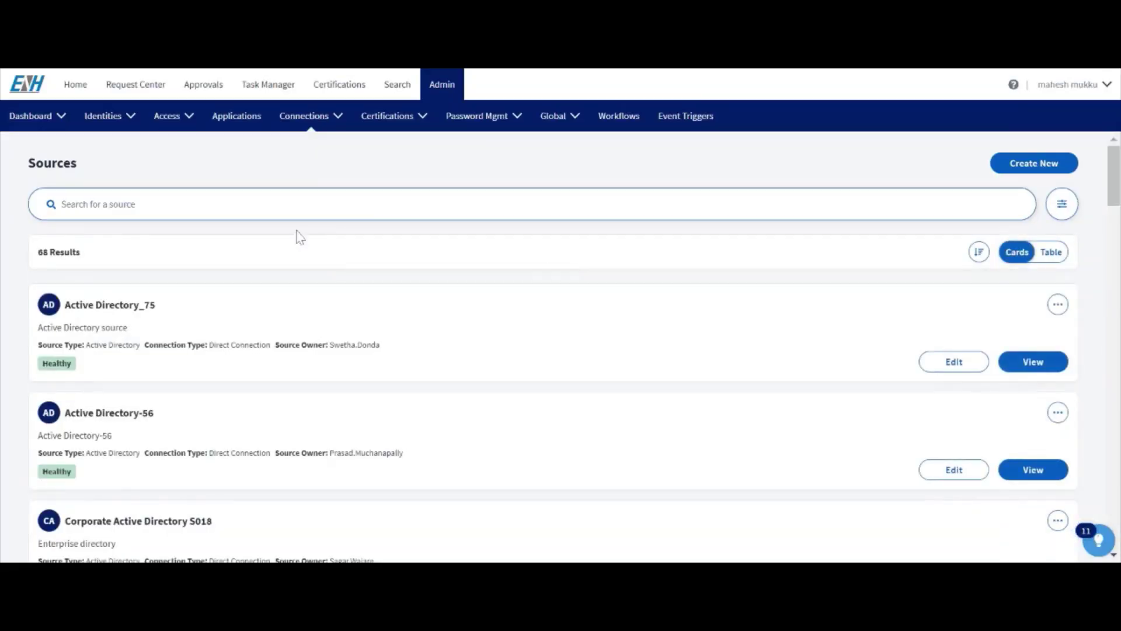
click(298, 204)
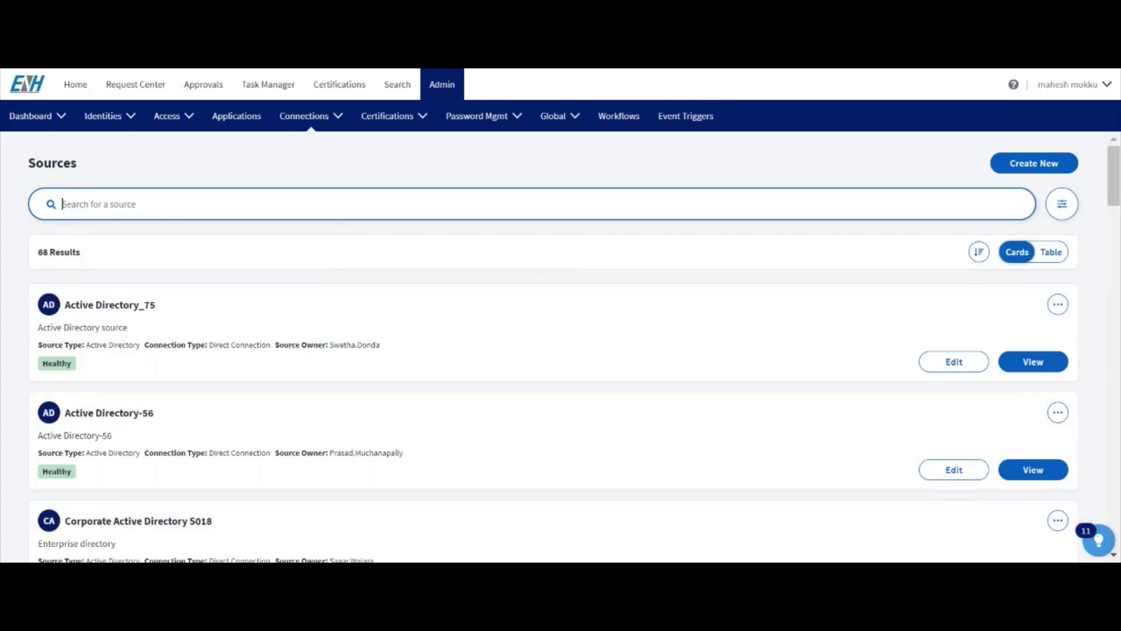
text(NELM_061)
key(Return)
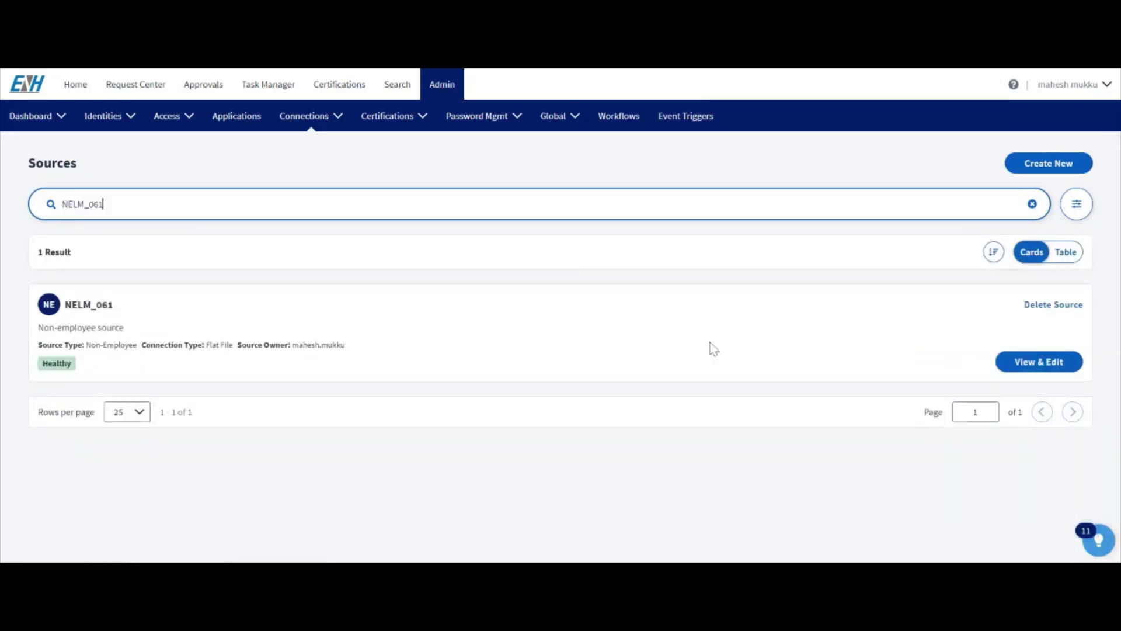
click(1032, 363)
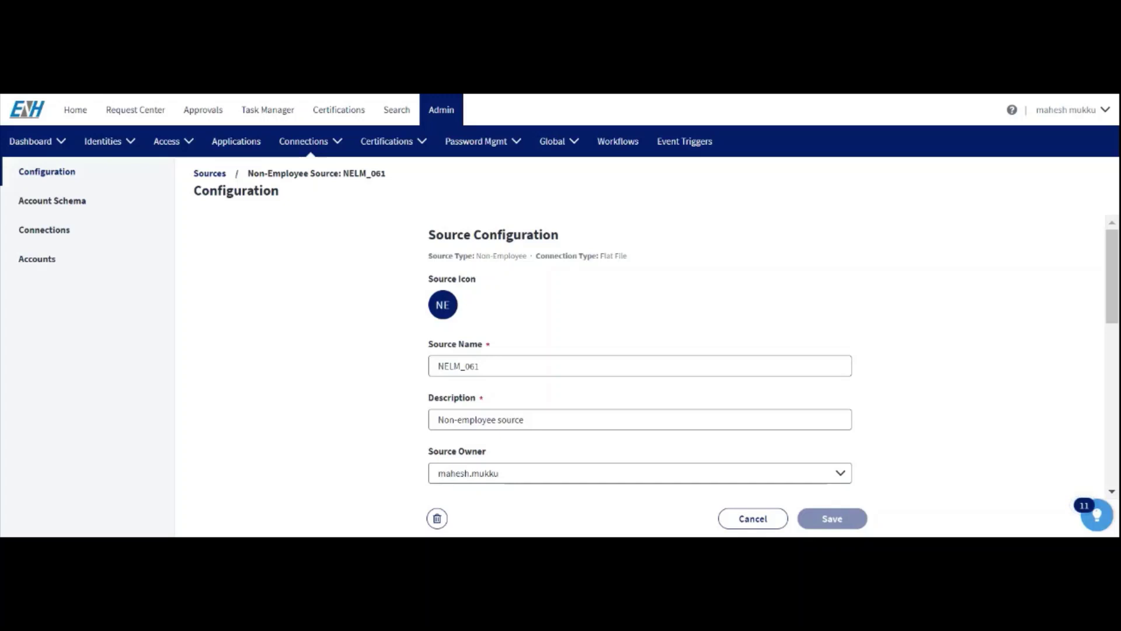
scroll(640, 356, down, 1)
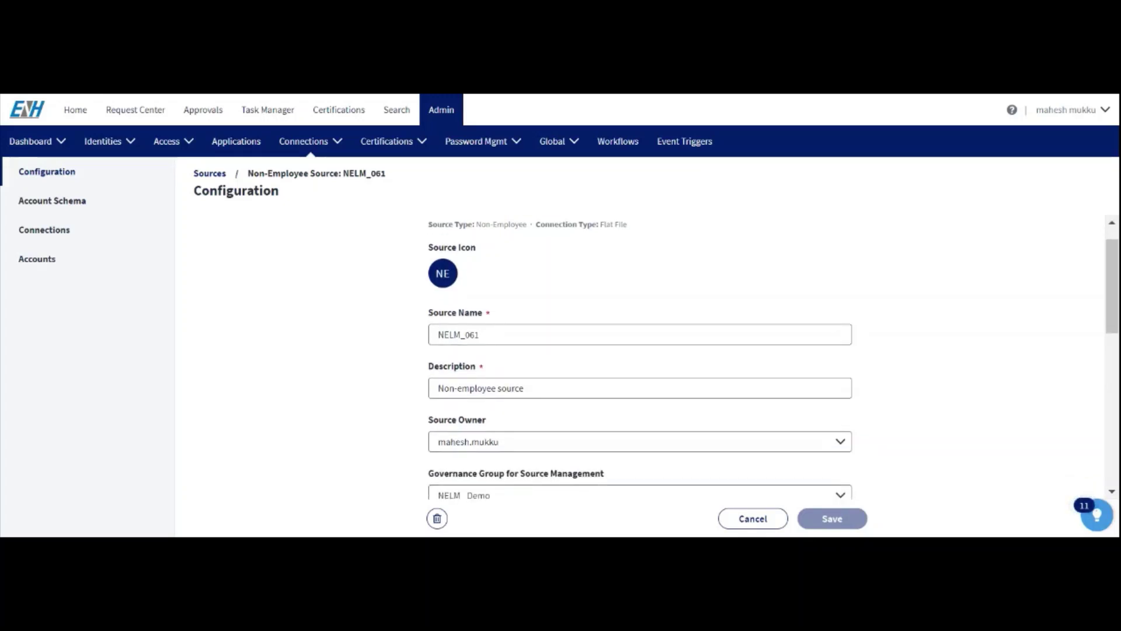
scroll(641, 356, down, 2)
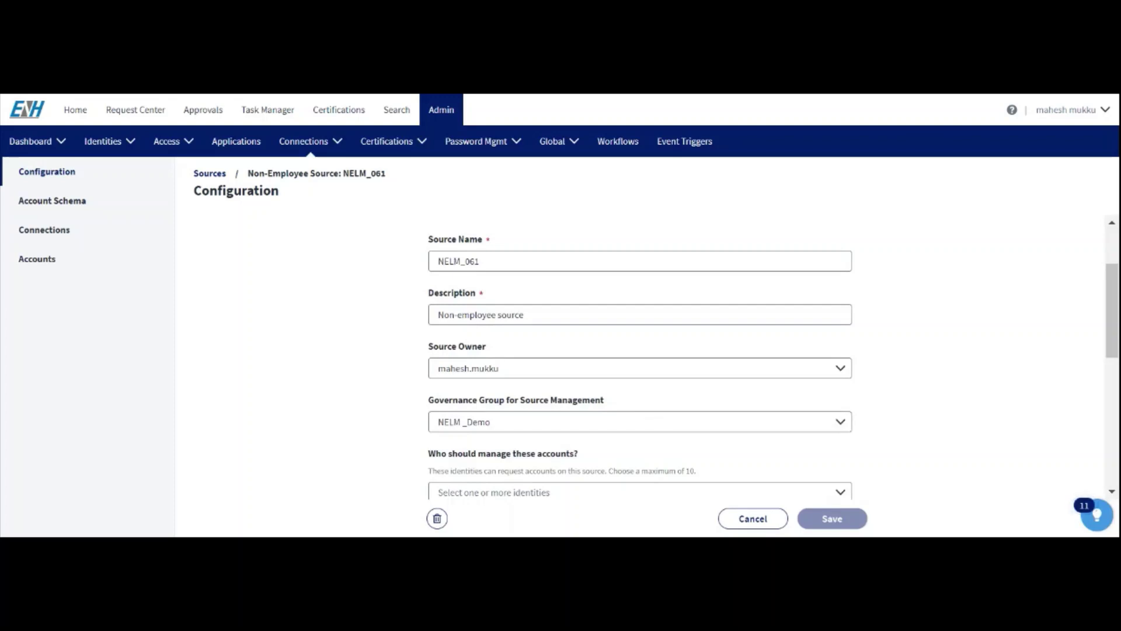
scroll(640, 356, down, 2)
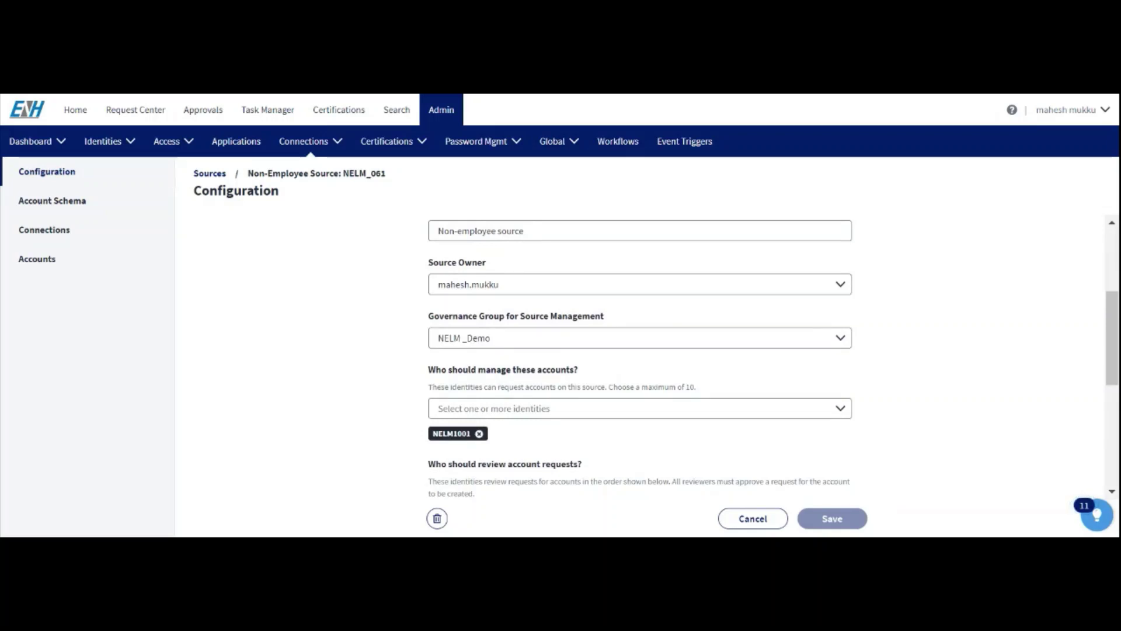
scroll(640, 356, down, 2)
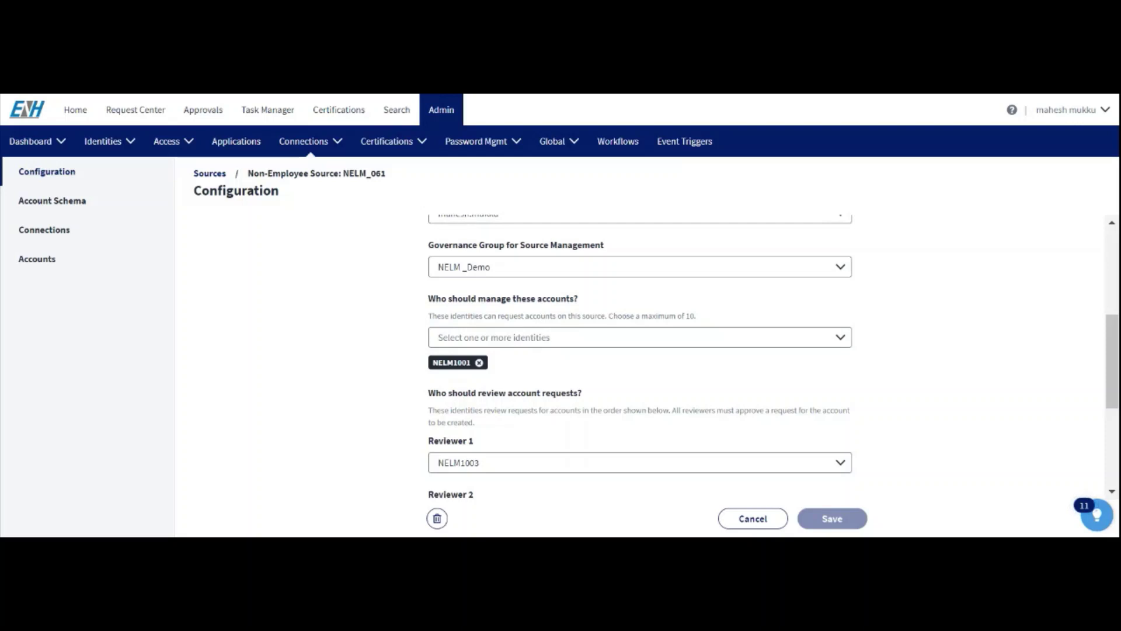
scroll(640, 356, down, 2)
scroll(640, 356, down, 2)
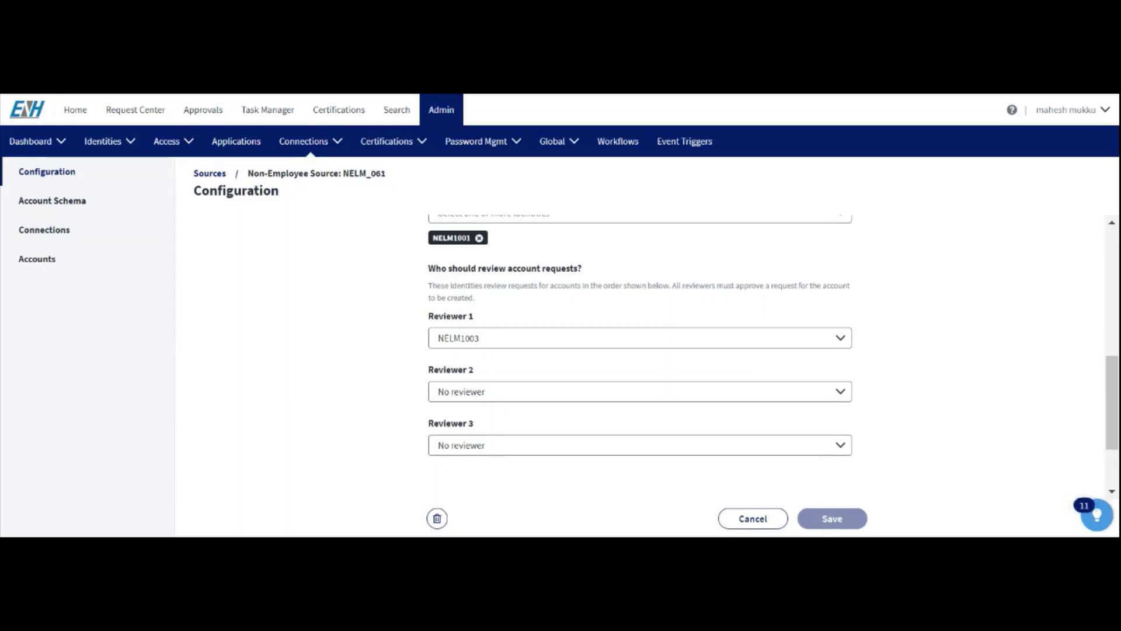
scroll(640, 356, down, 2)
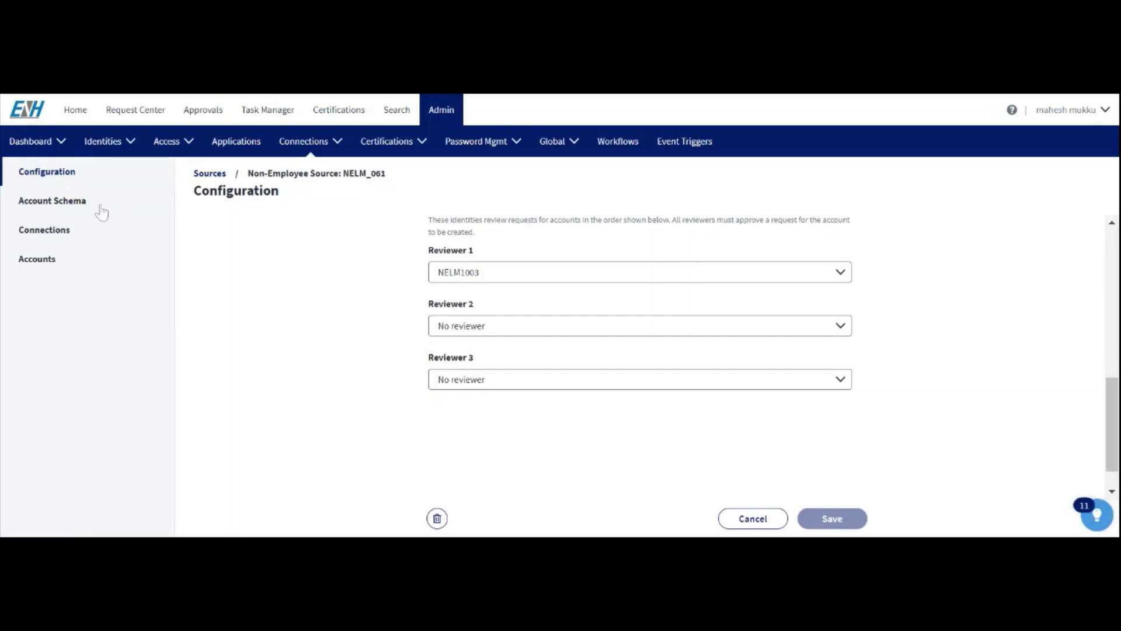
Open the NELM_061 Account Schema and scroll through its attributes
click(80, 212)
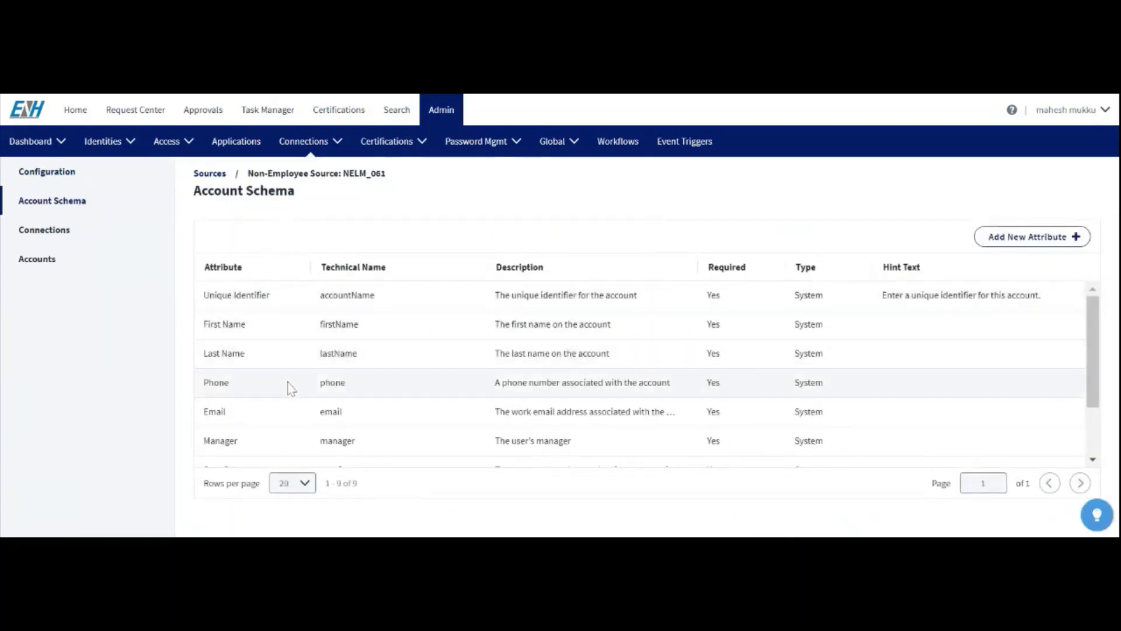
scroll(290, 389, down, 2)
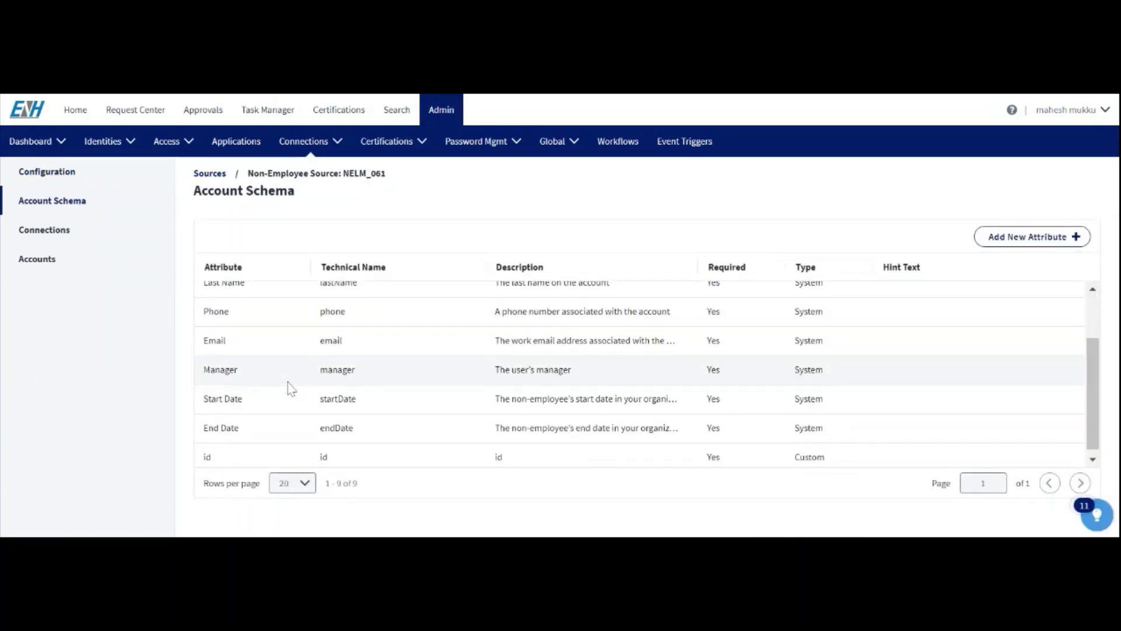
scroll(390, 412, up, 1)
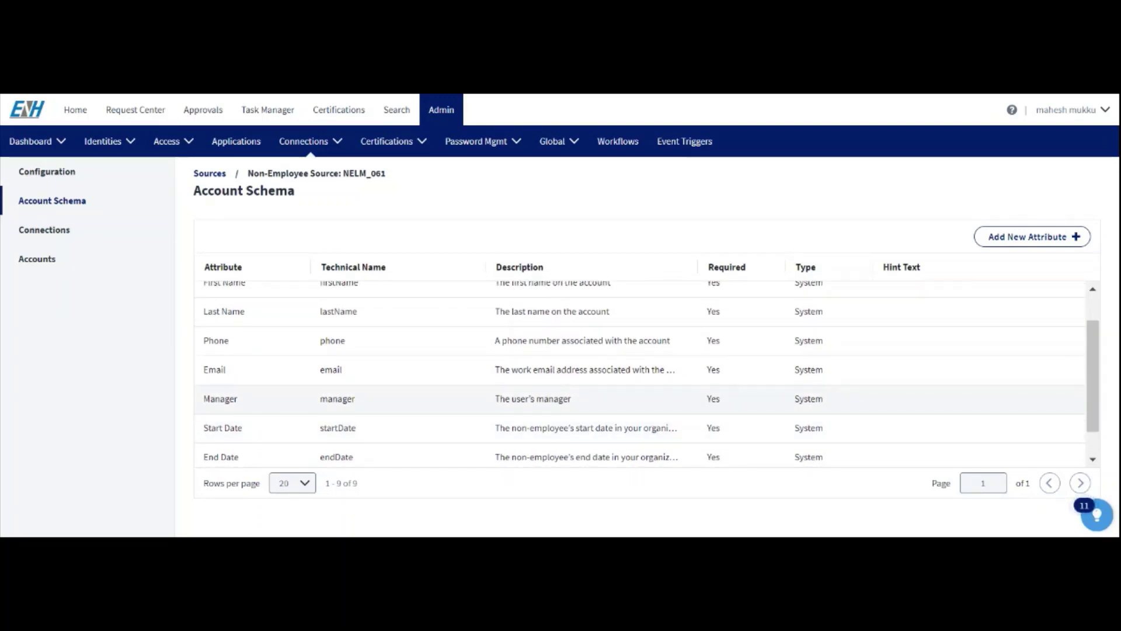
scroll(390, 403, down, 1)
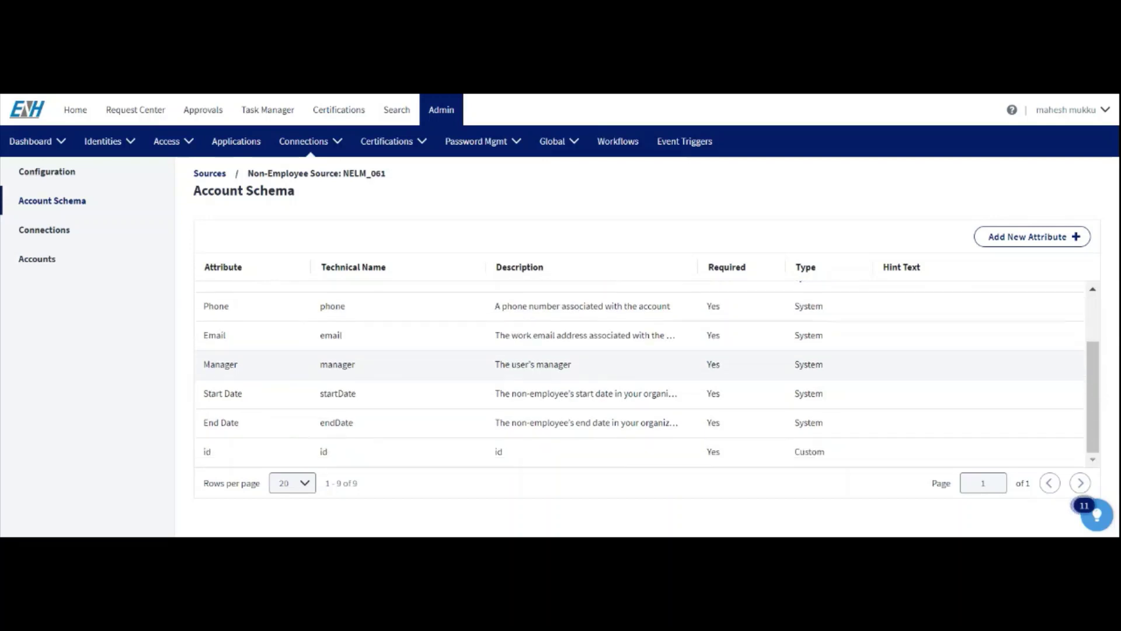
Toggle the id attribute's Required setting, discard the change, and go to Connections
click(358, 465)
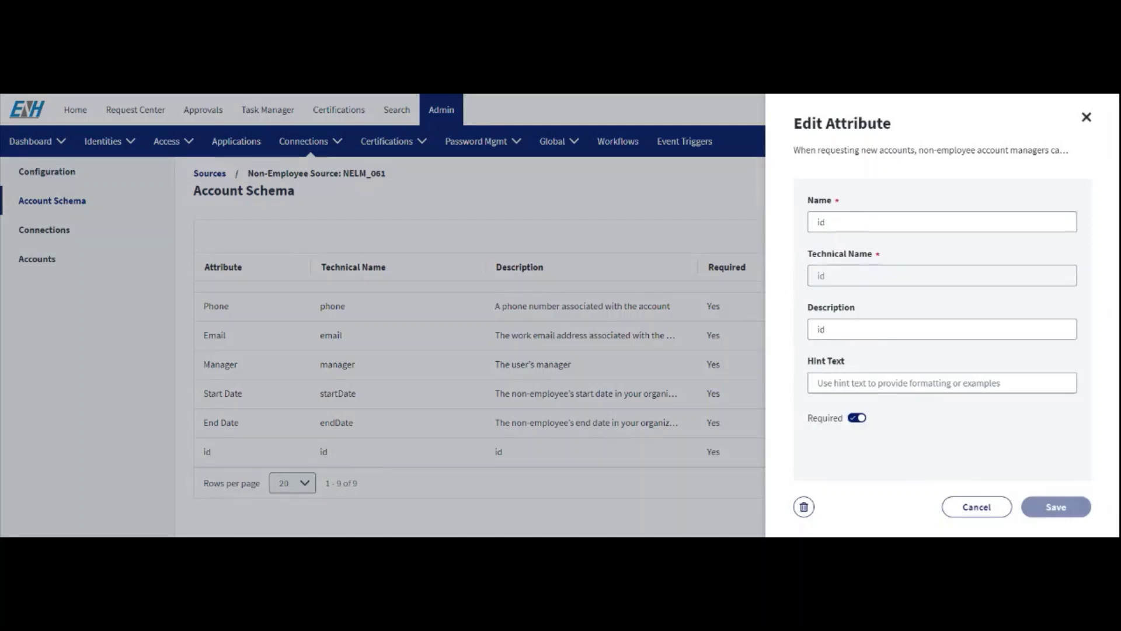
click(826, 222)
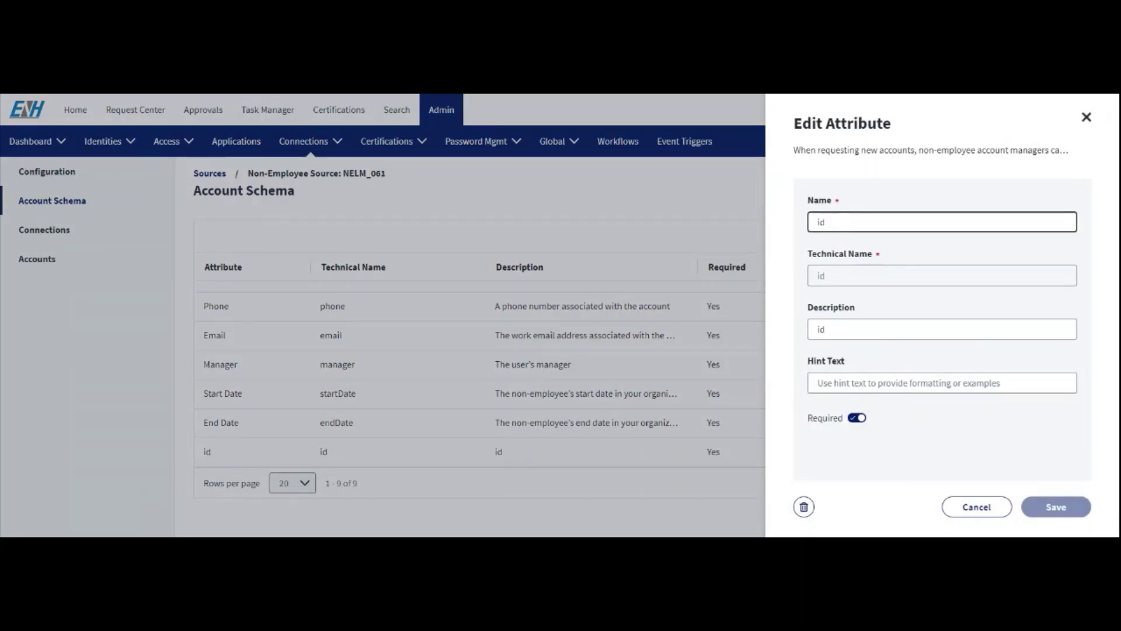
key(Tab)
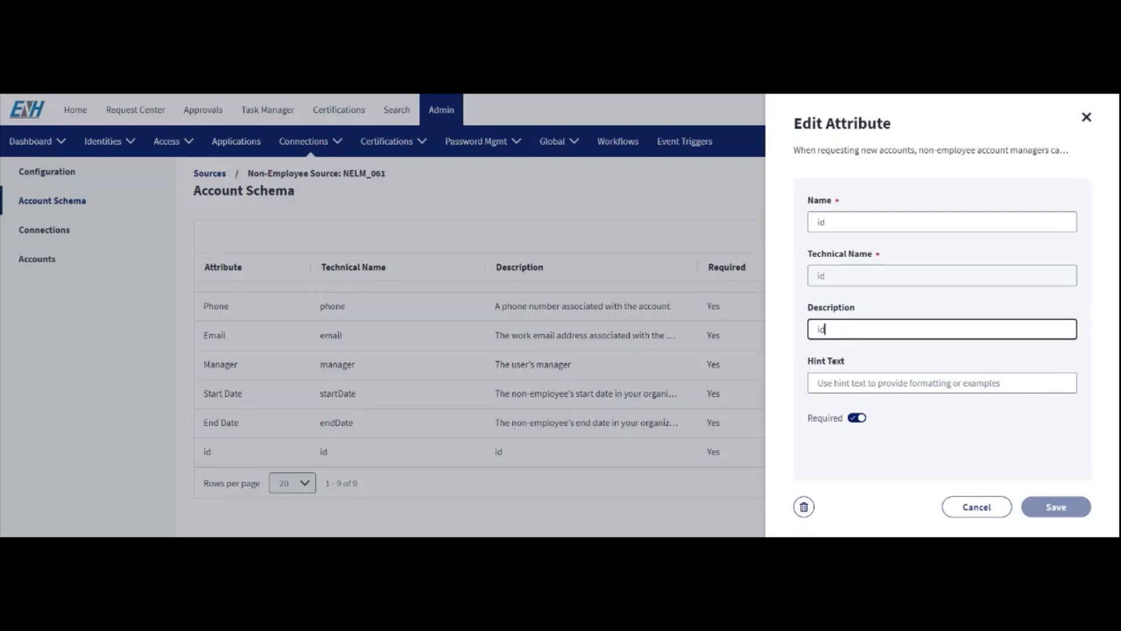
click(810, 423)
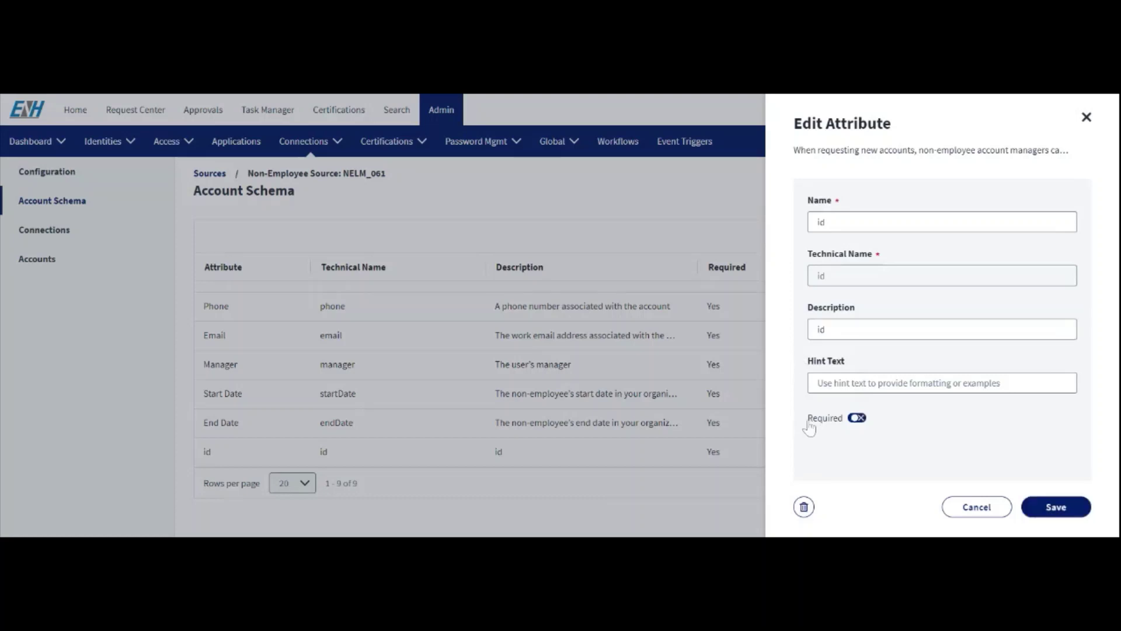
click(1086, 117)
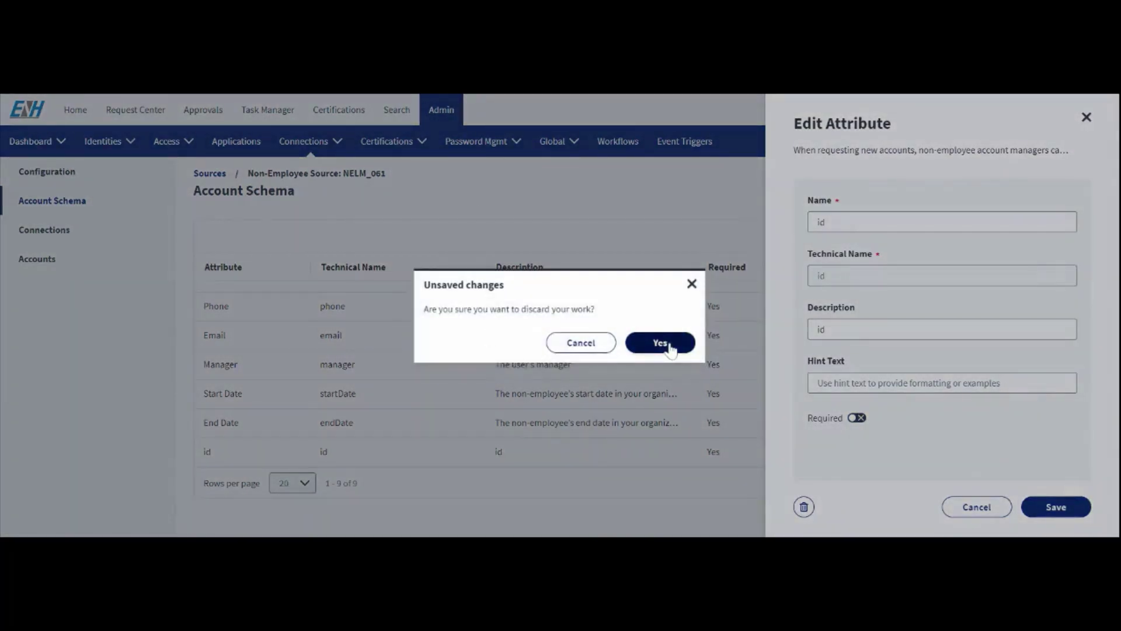
click(661, 348)
click(58, 235)
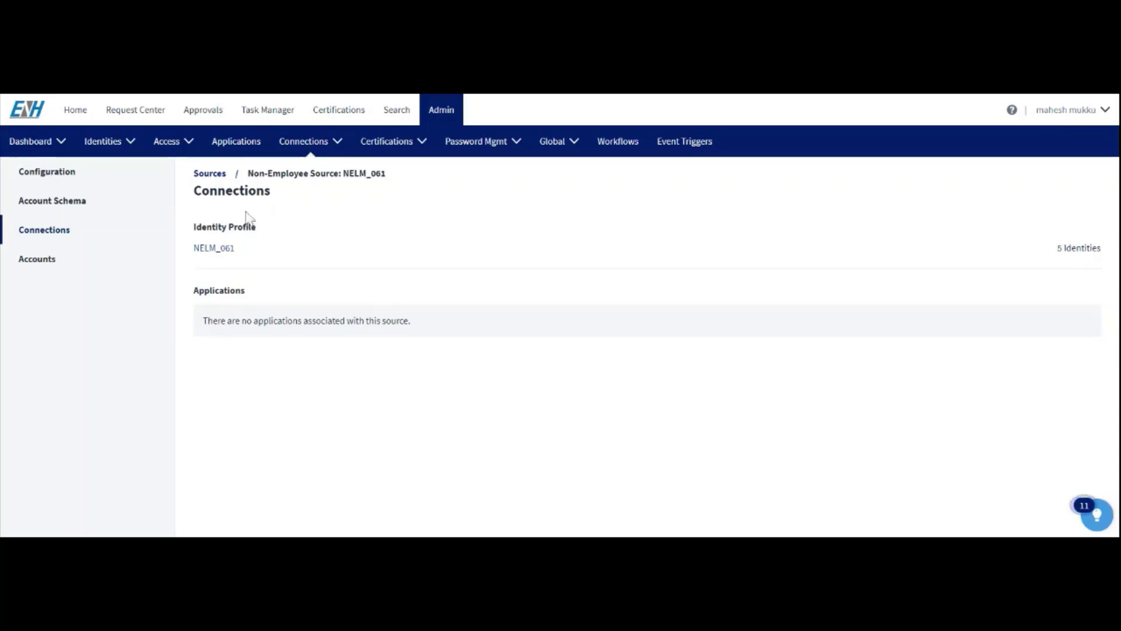
Show the NELM_061 Accounts tab listing its 5 existing accounts
click(52, 260)
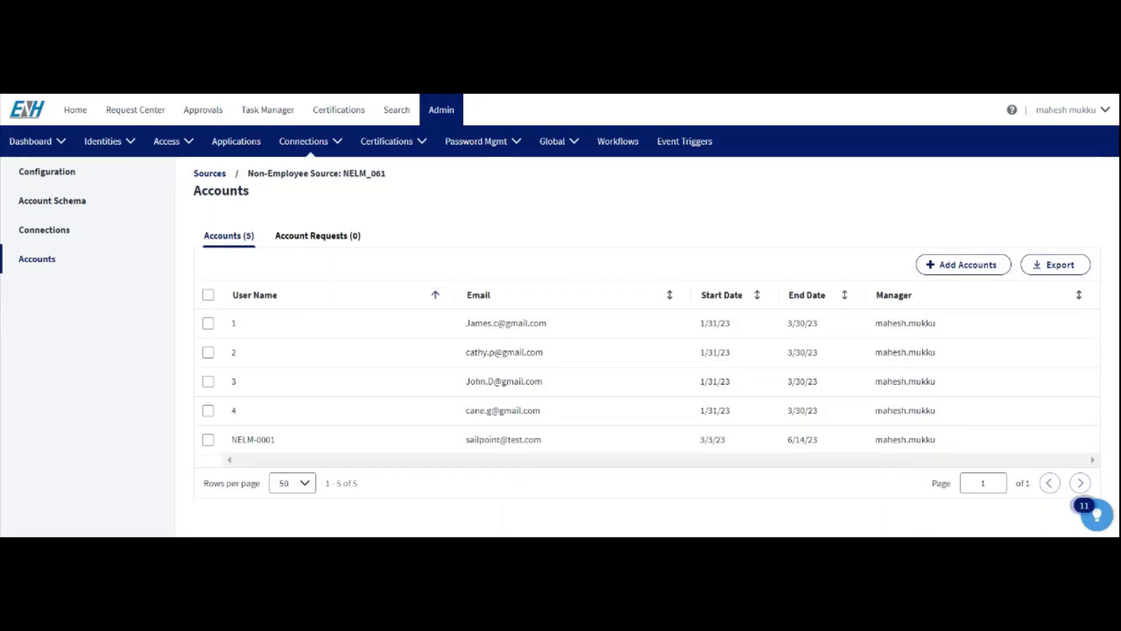
Open the Add Non-Employee Account form from the Add Account menu
click(960, 270)
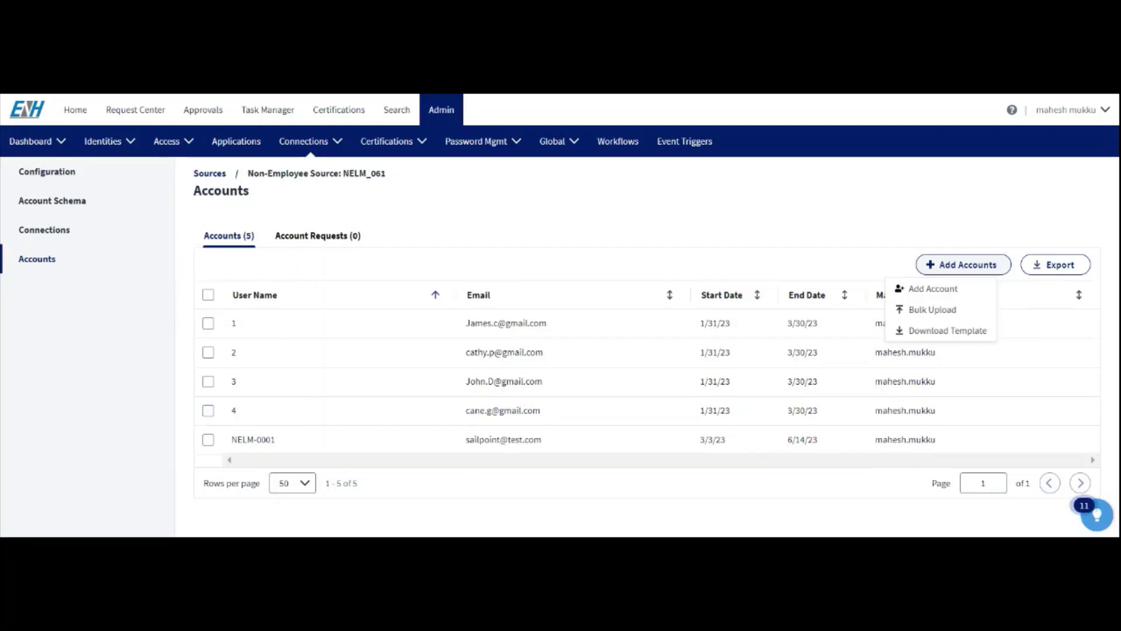
click(935, 289)
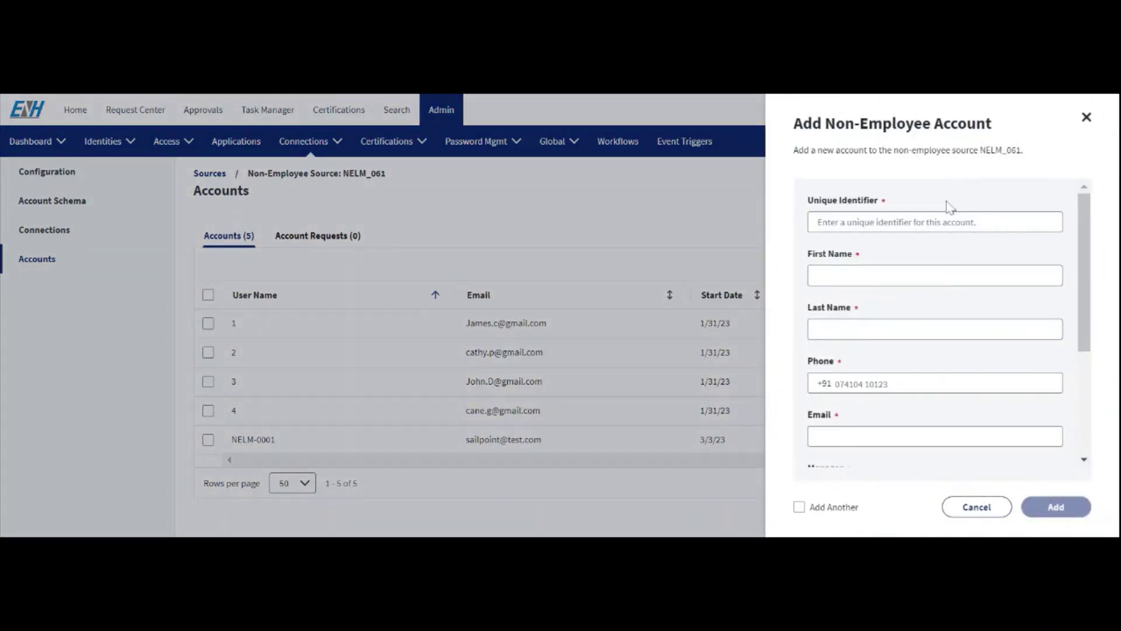
scroll(952, 250, down, 3)
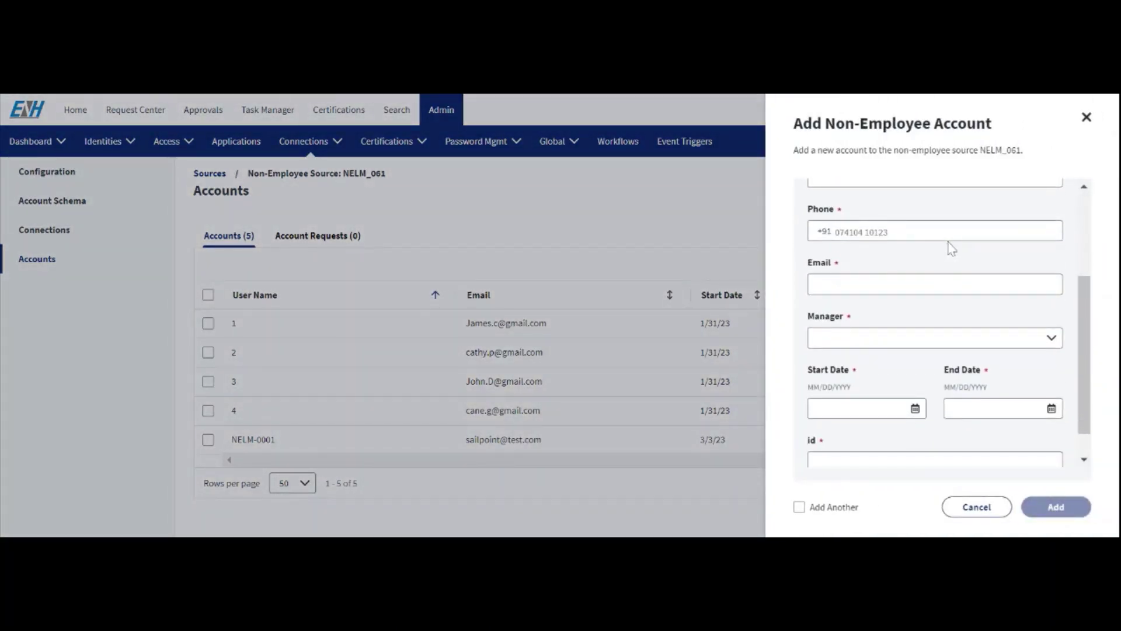
scroll(941, 327, up, 3)
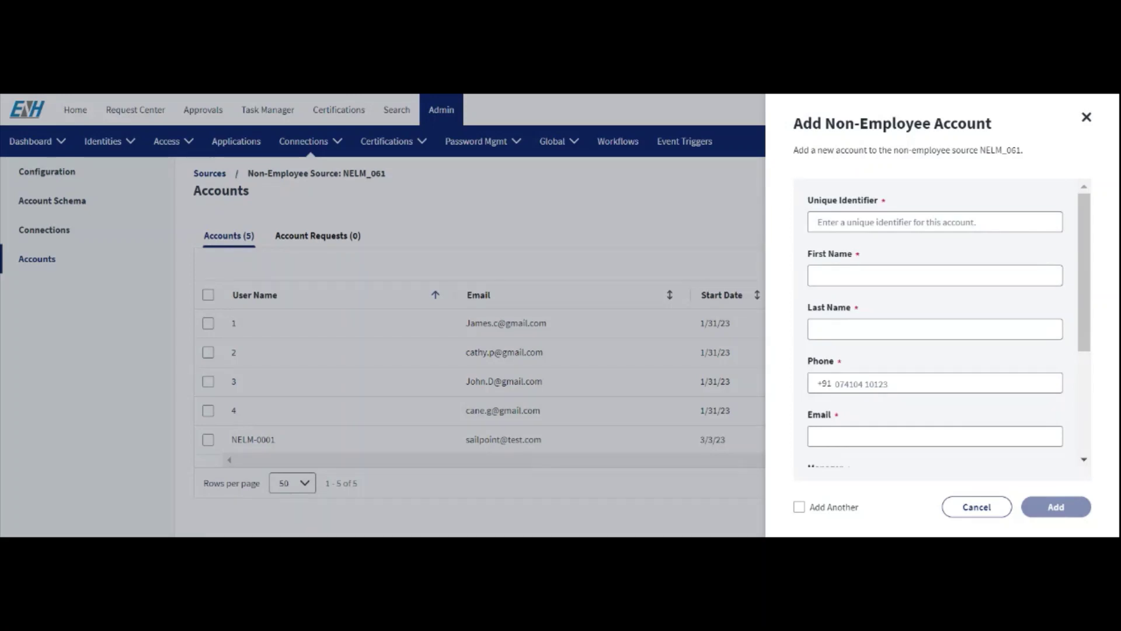
Enter identifier NELM-003 with the person's first and last name, phone number and e-mail
click(935, 222)
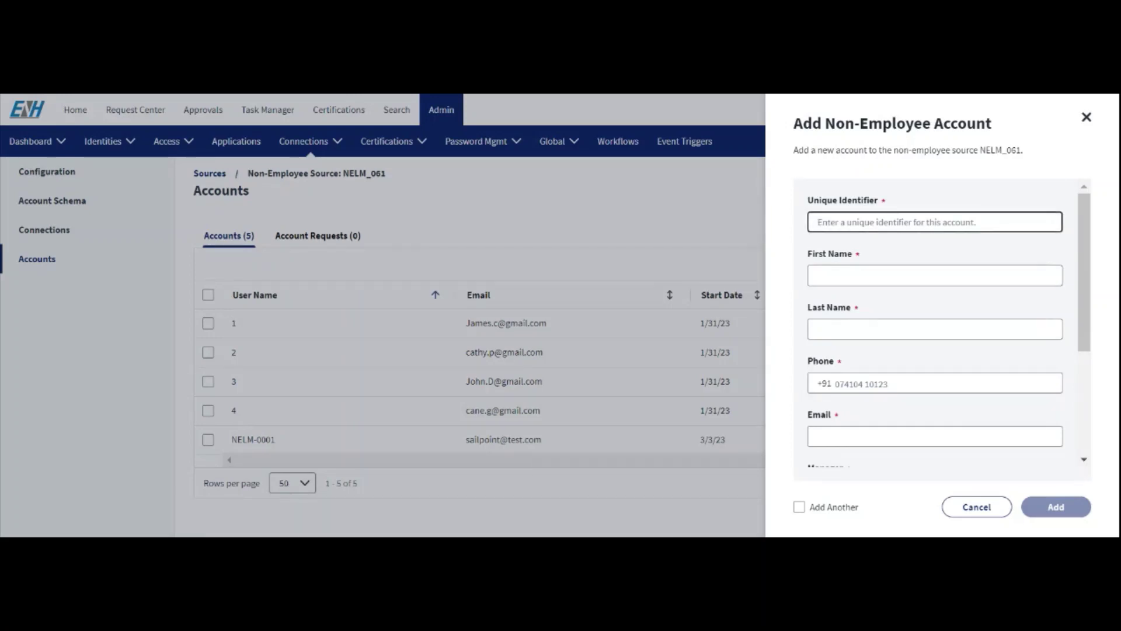
text(NELM-003)
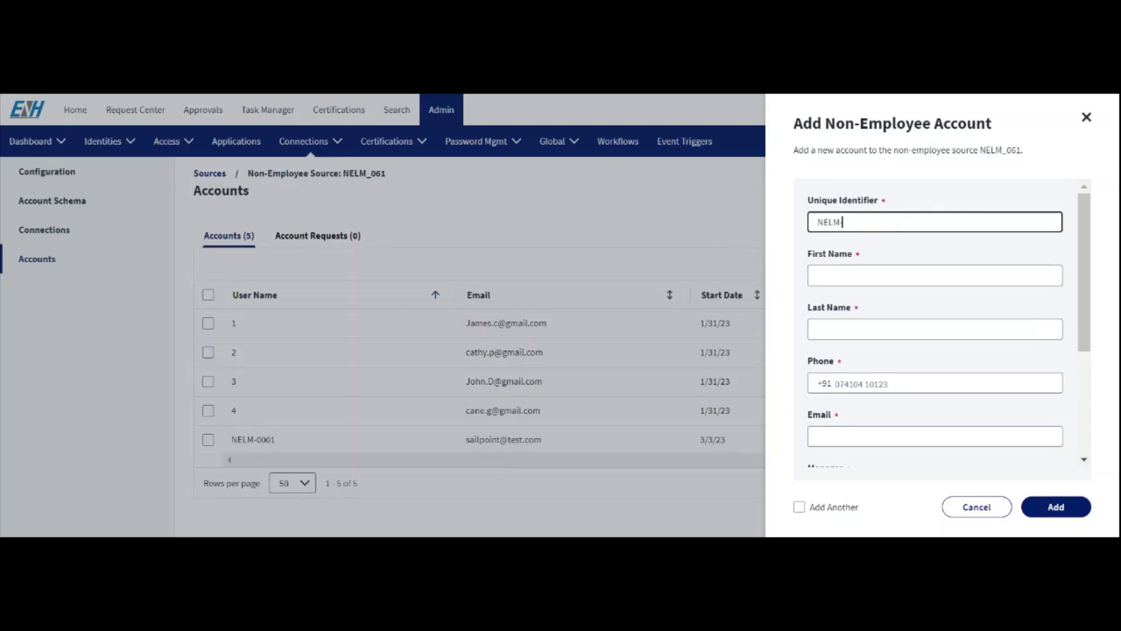
click(906, 272)
text(sailpoint)
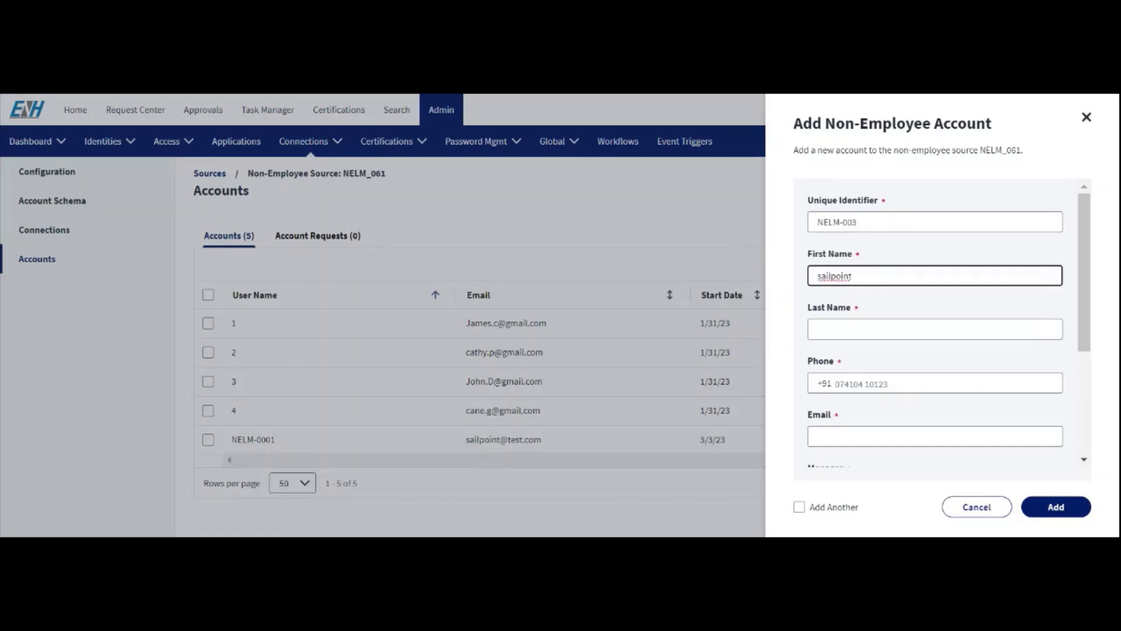
text(3)
click(935, 329)
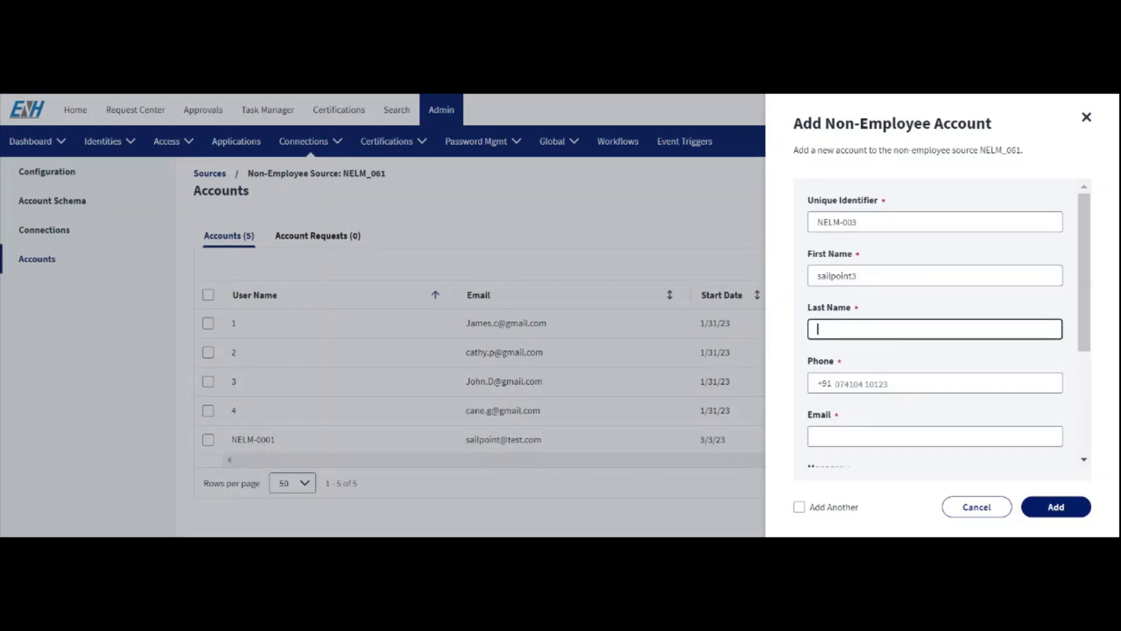
text(test3)
key(Tab)
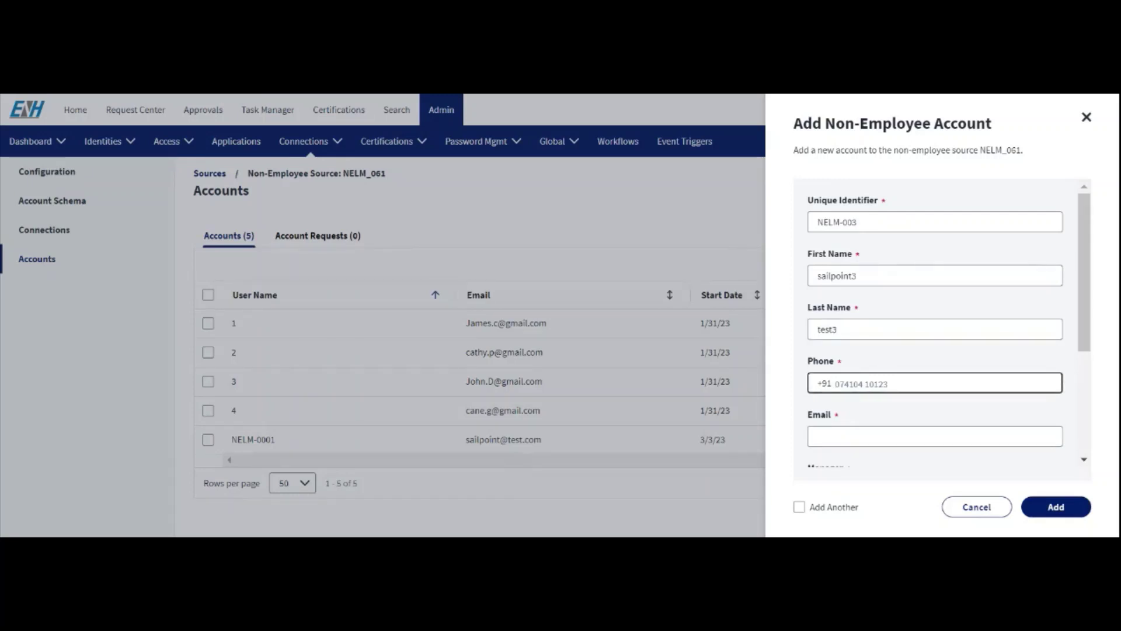
click(818, 436)
text(s)
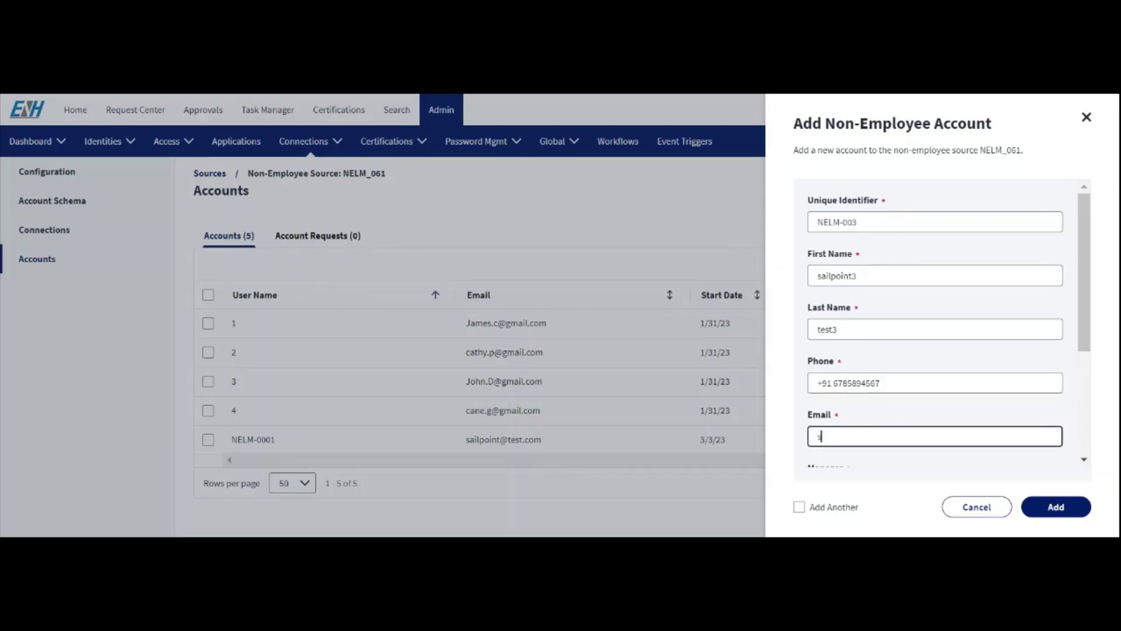
text(ailpoint3@test.com)
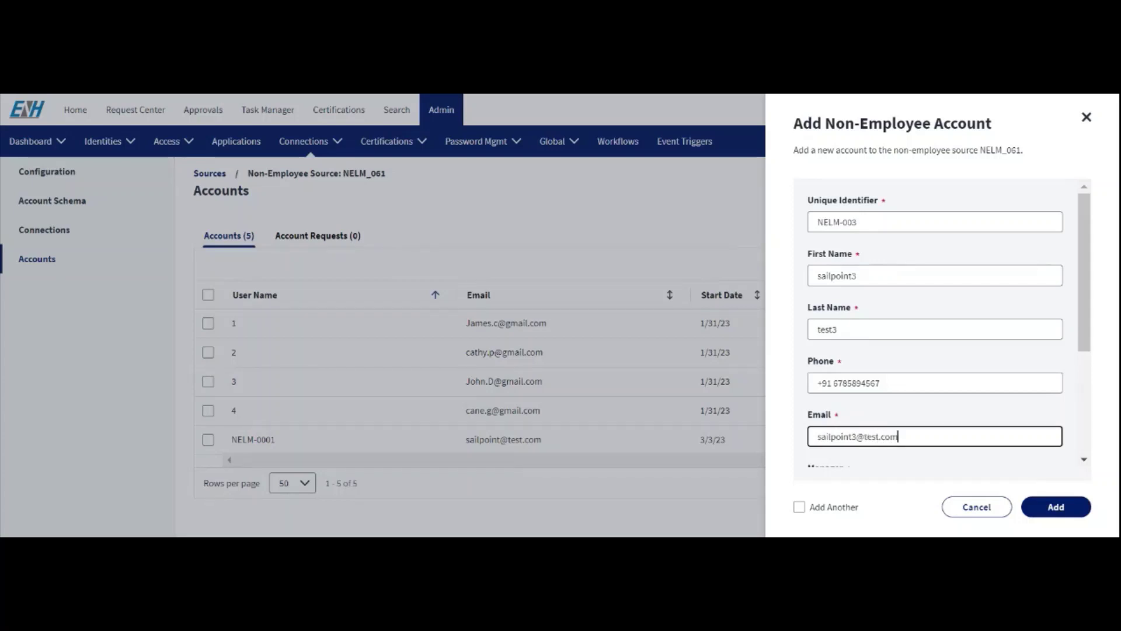
Choose the account's manager from the search suggestions
scroll(935, 350, down, 2)
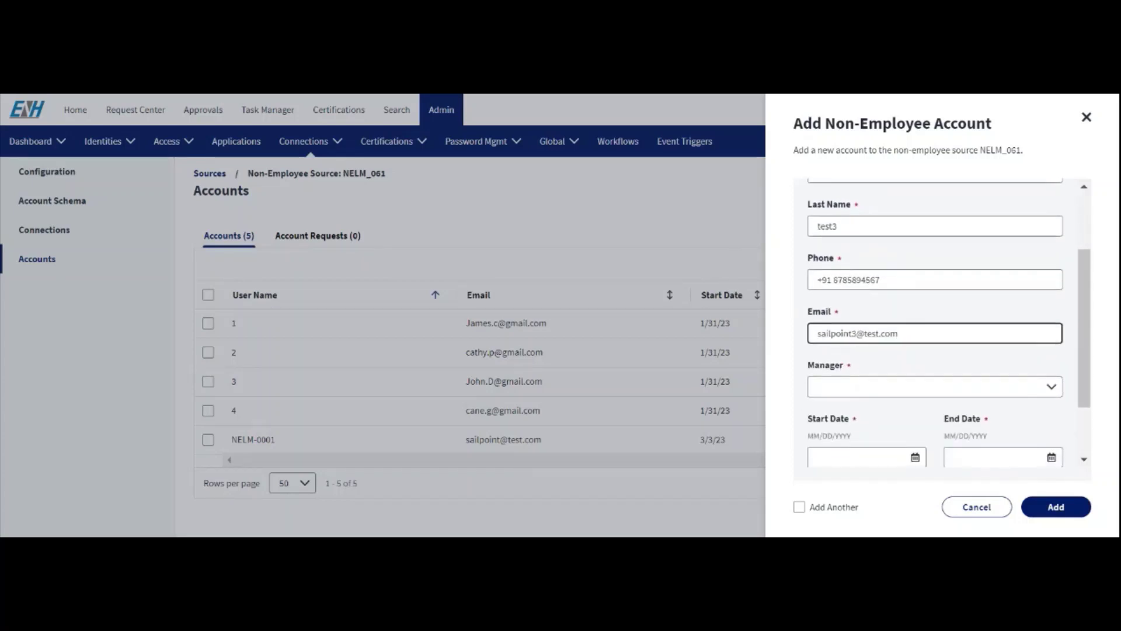
key(Tab)
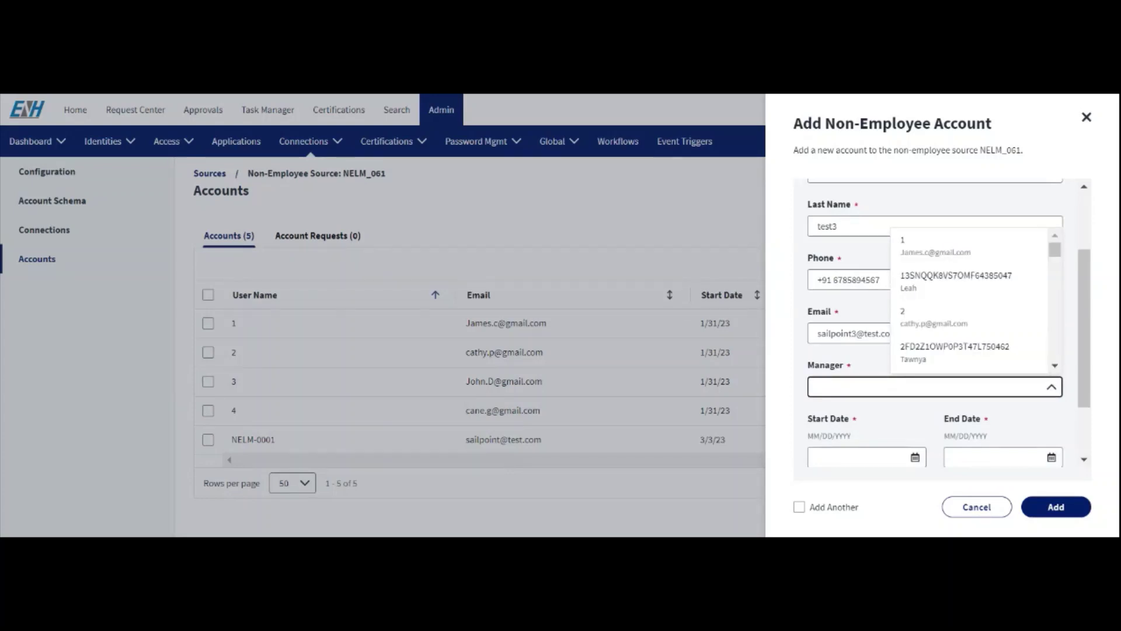
text(manger)
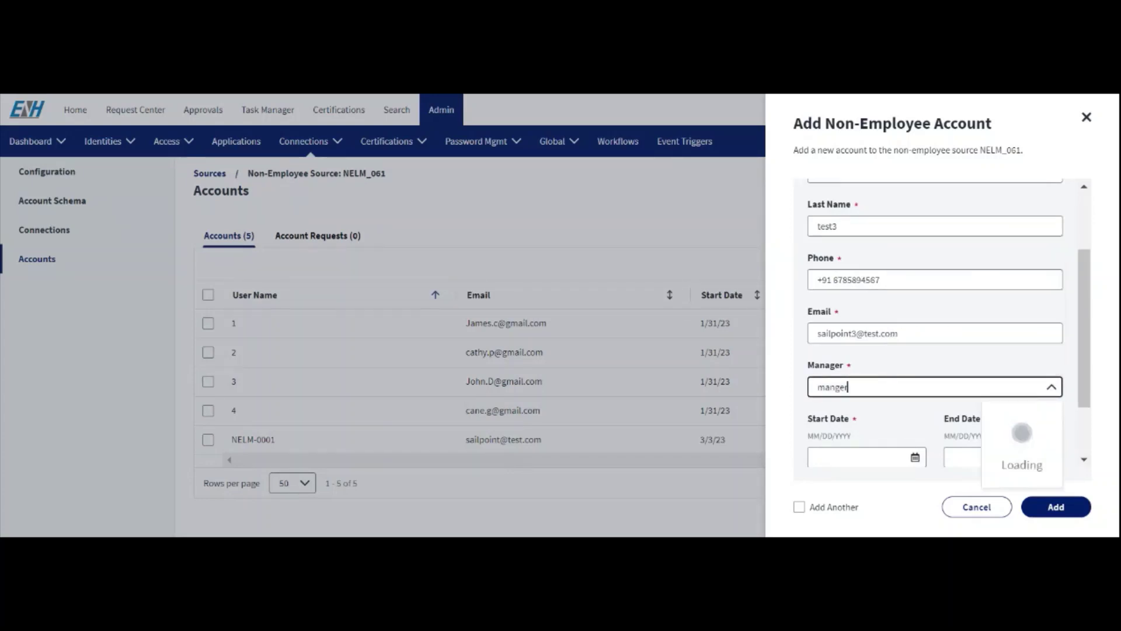
key(BackSpace)
key(BackSpace)
key(BackSpace)
key(BackSpace)
text(hesh)
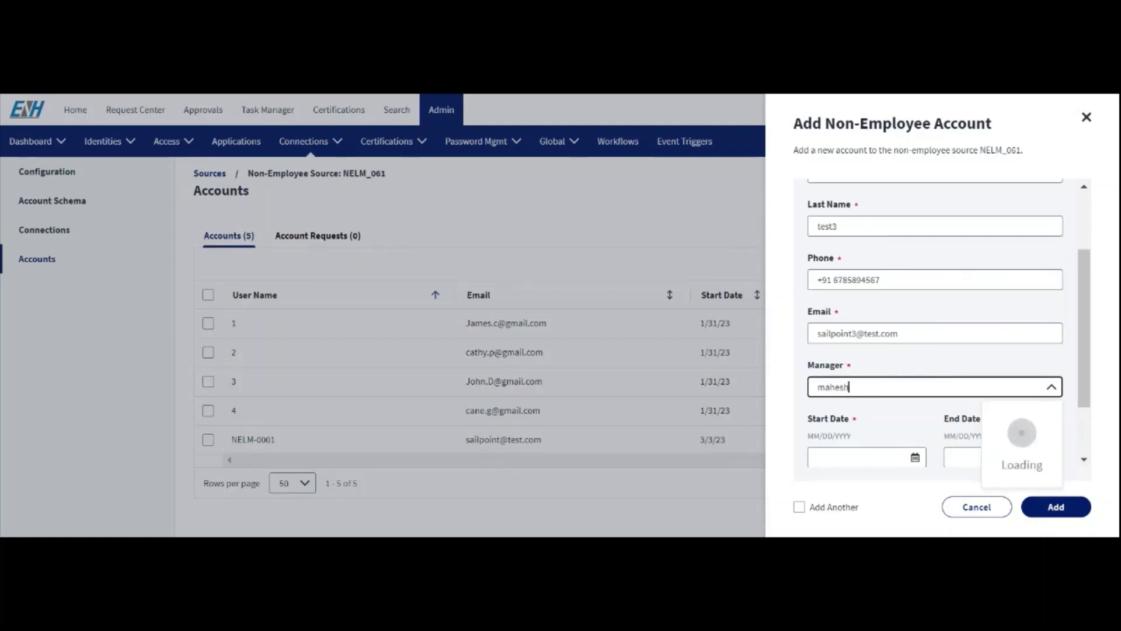
click(981, 426)
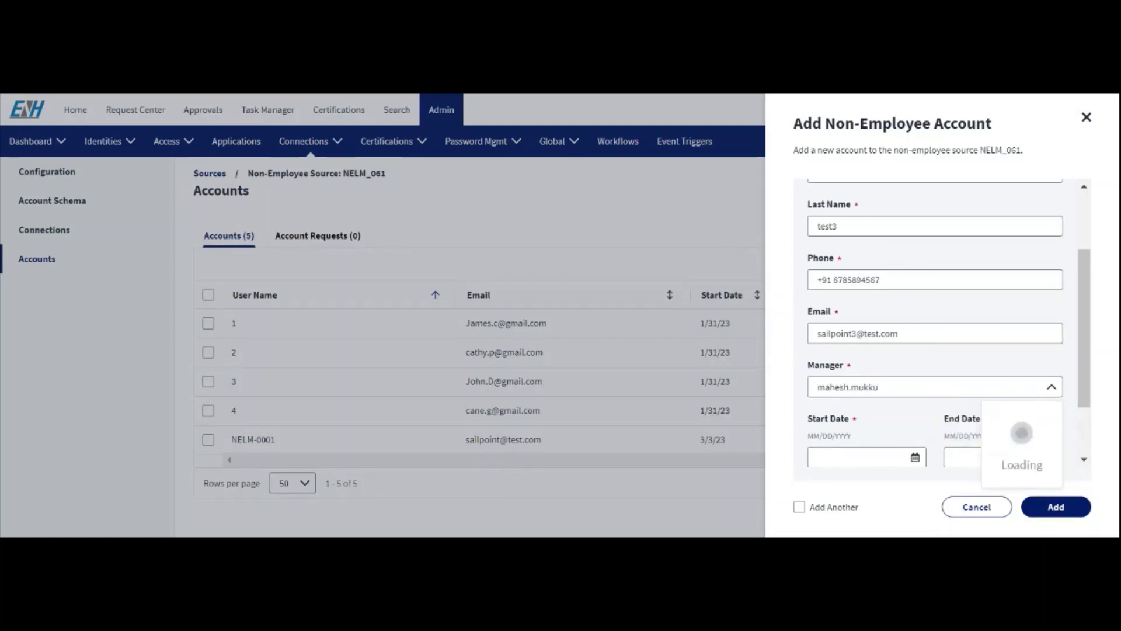
Set the start date to 03/03/2023 and the end date to 06/20/2023
scroll(952, 325, down, 2)
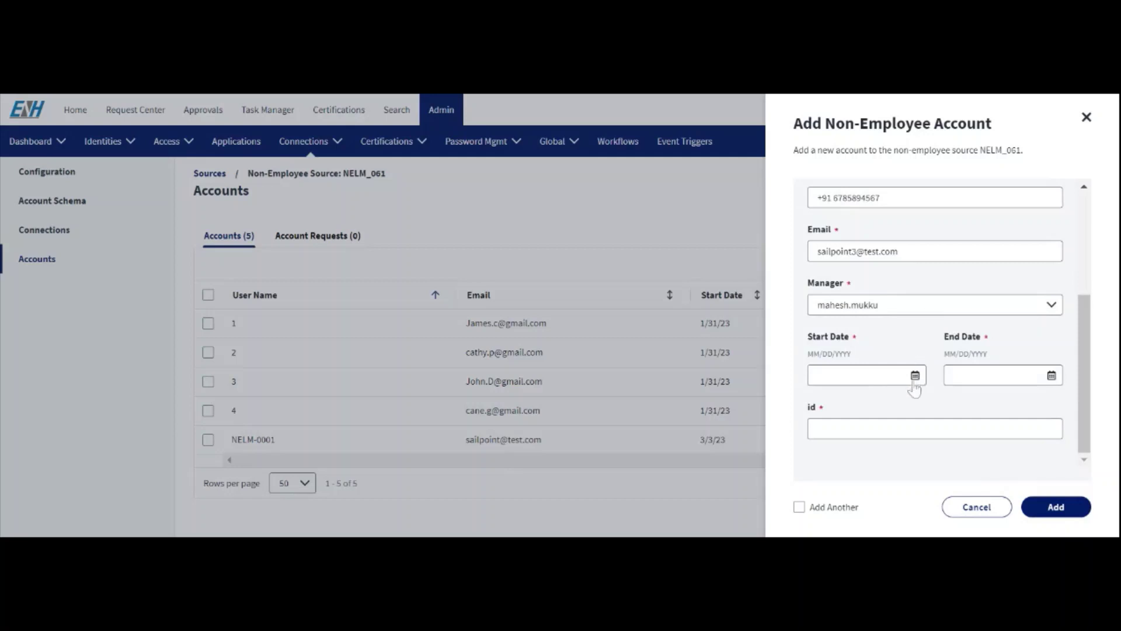
click(914, 376)
click(885, 242)
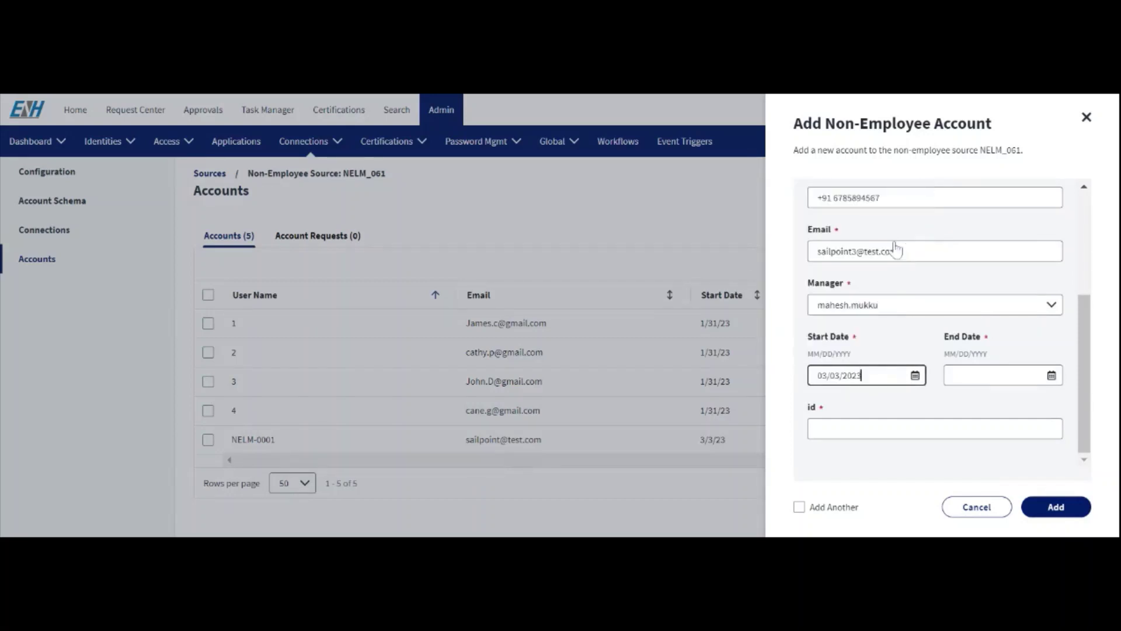
click(1056, 376)
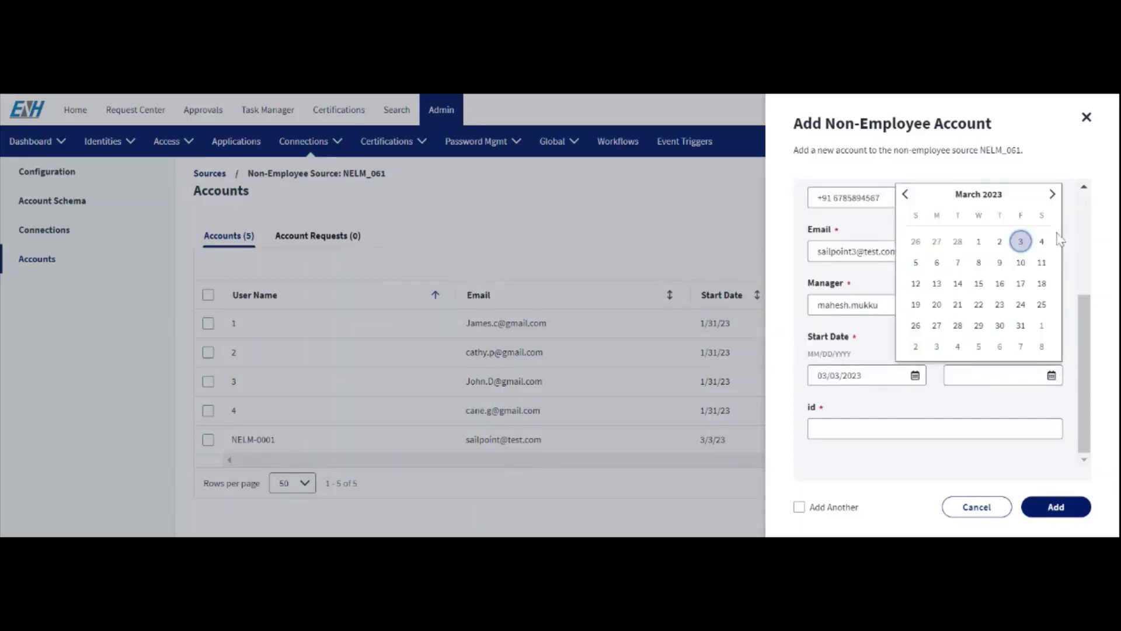
click(1052, 194)
click(1052, 194)
click(1052, 193)
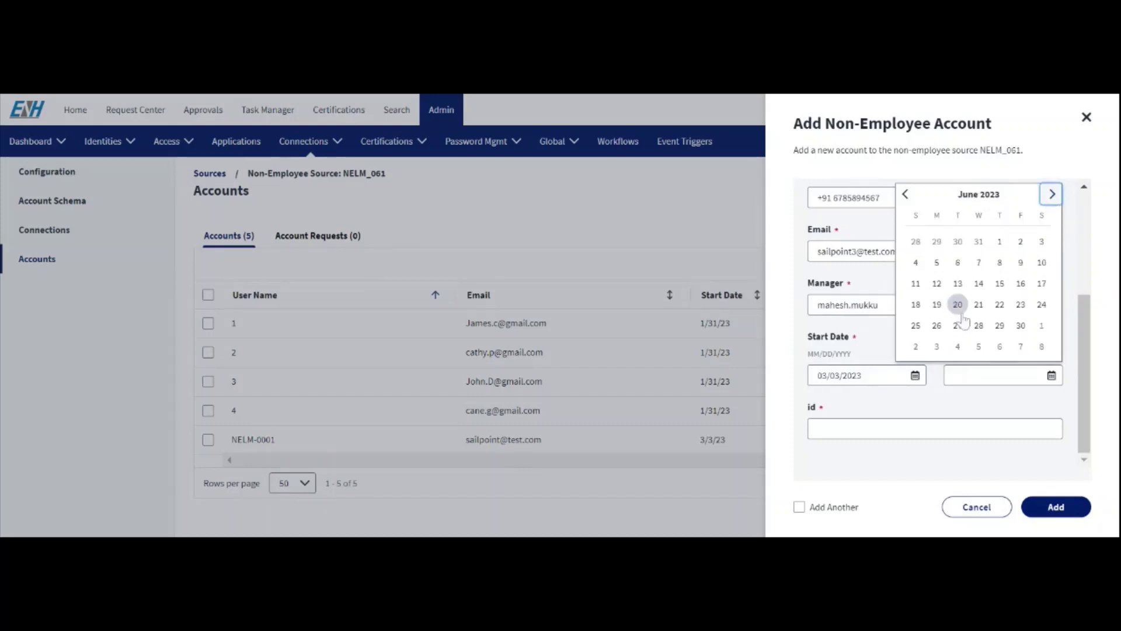
click(958, 305)
Fill in id IS0061, tick Add Another, and submit account NELM-003
click(934, 429)
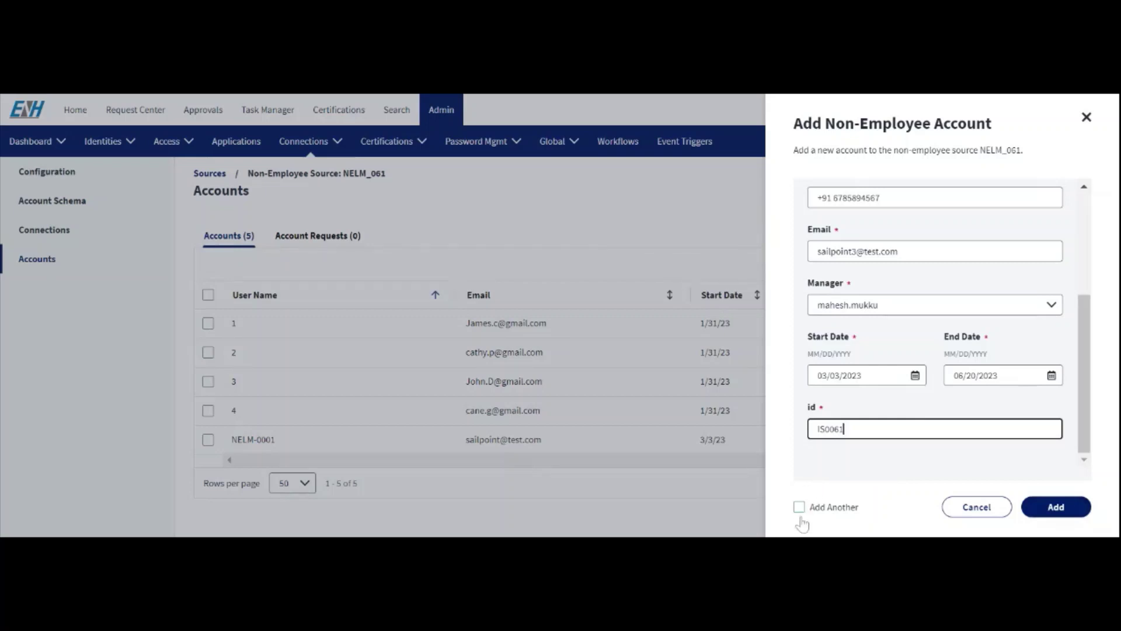
click(799, 507)
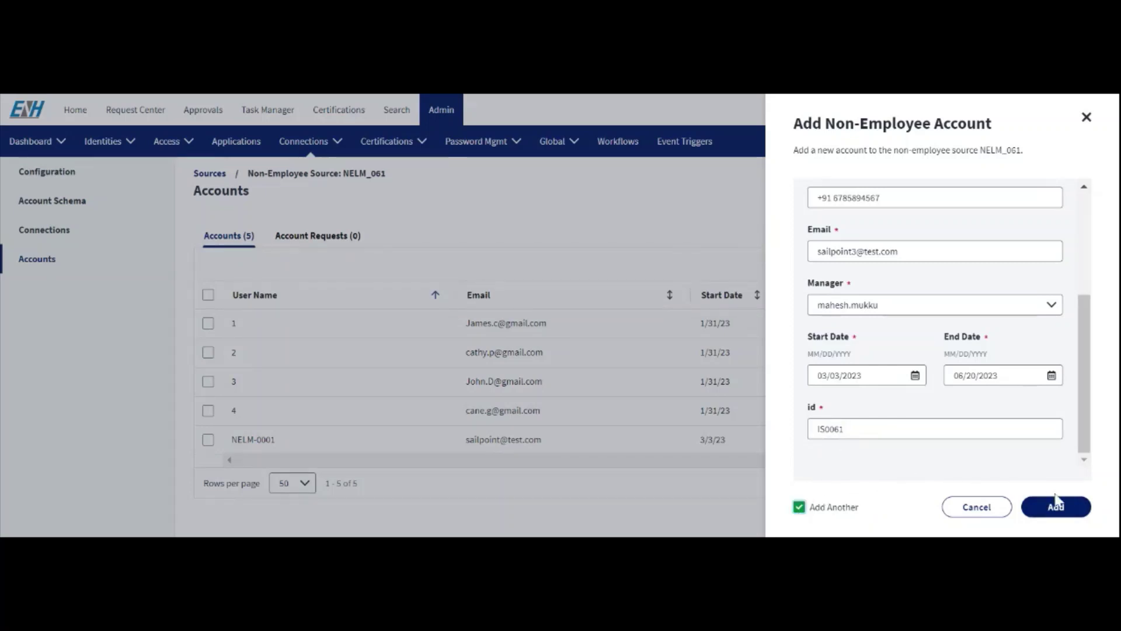
click(1058, 509)
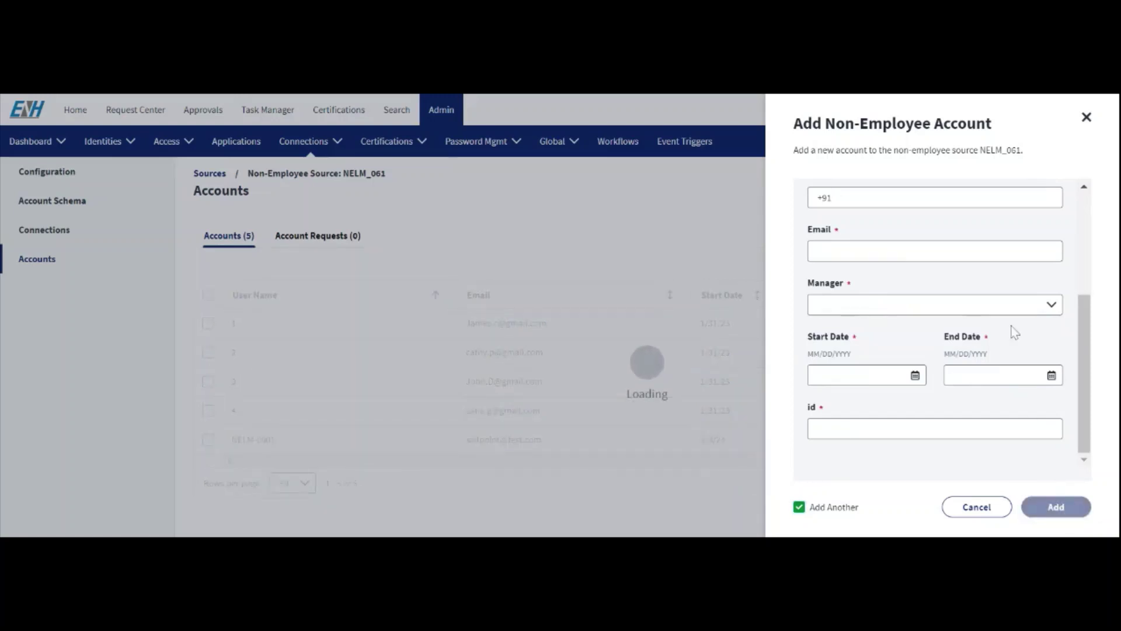
Discard the leftover blank account form and switch to the Account Requests (0) tab
scroll(1015, 333, up, 3)
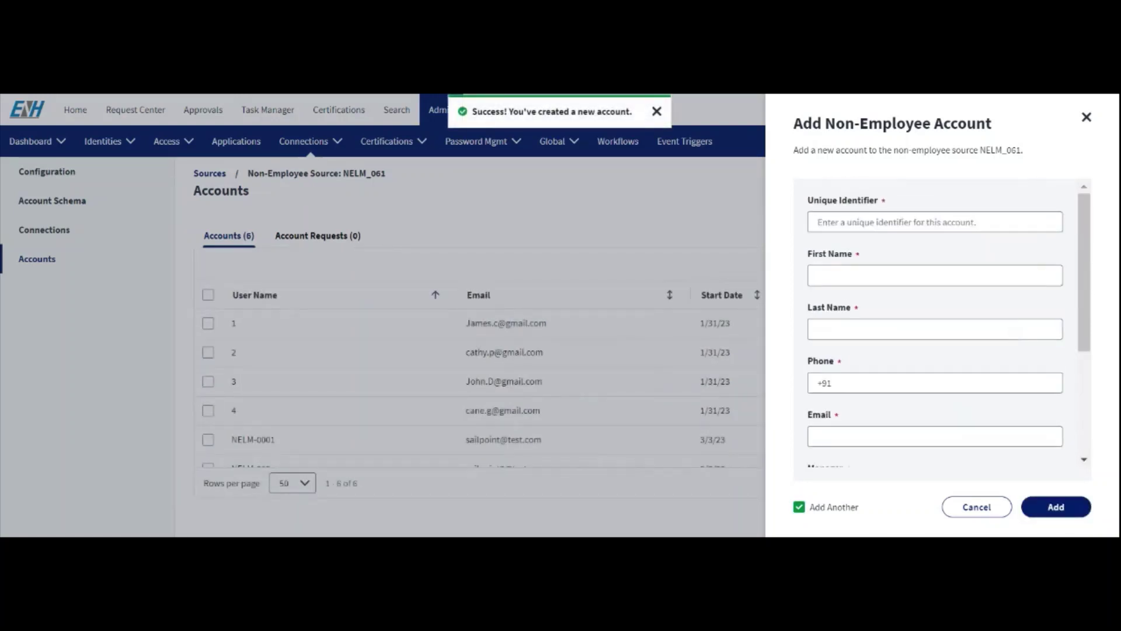
scroll(934, 327, down, 3)
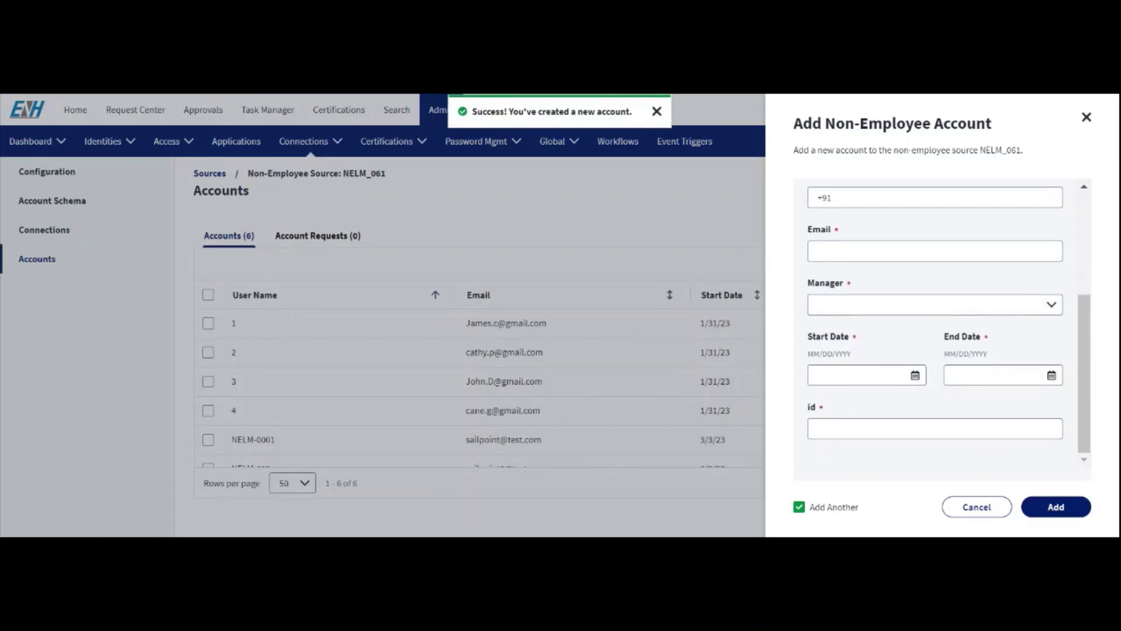
click(1087, 122)
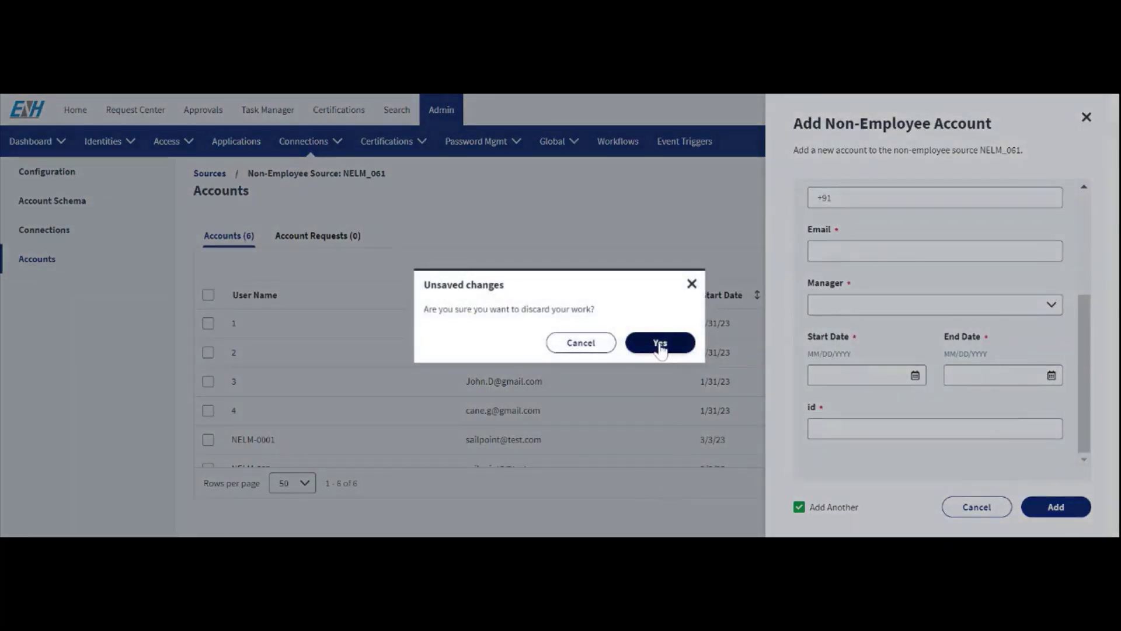
click(660, 344)
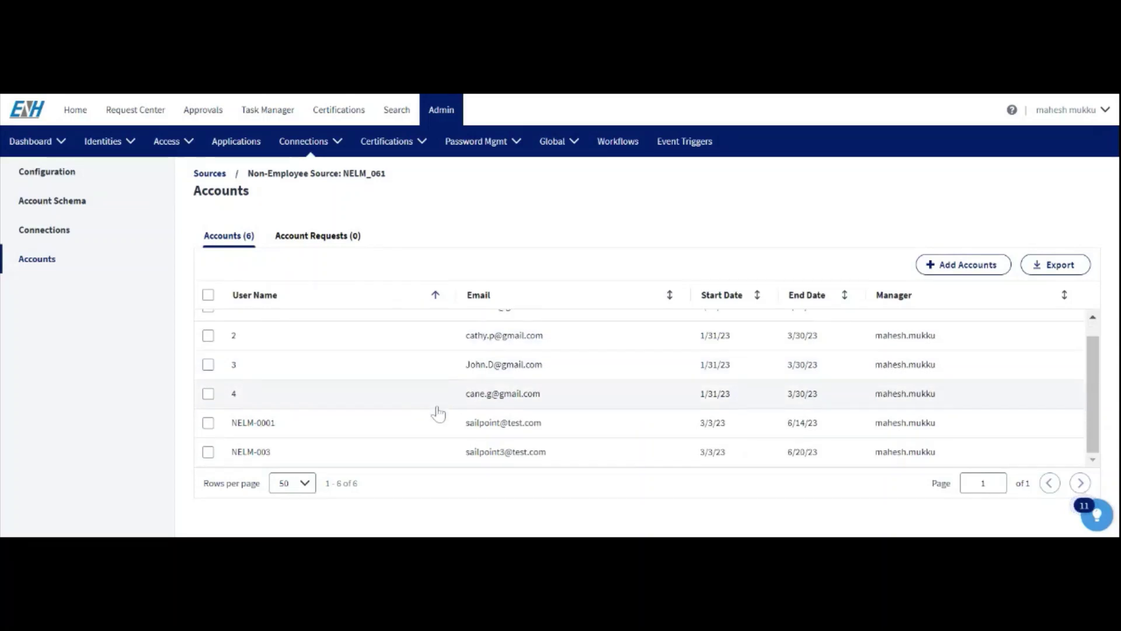
click(317, 235)
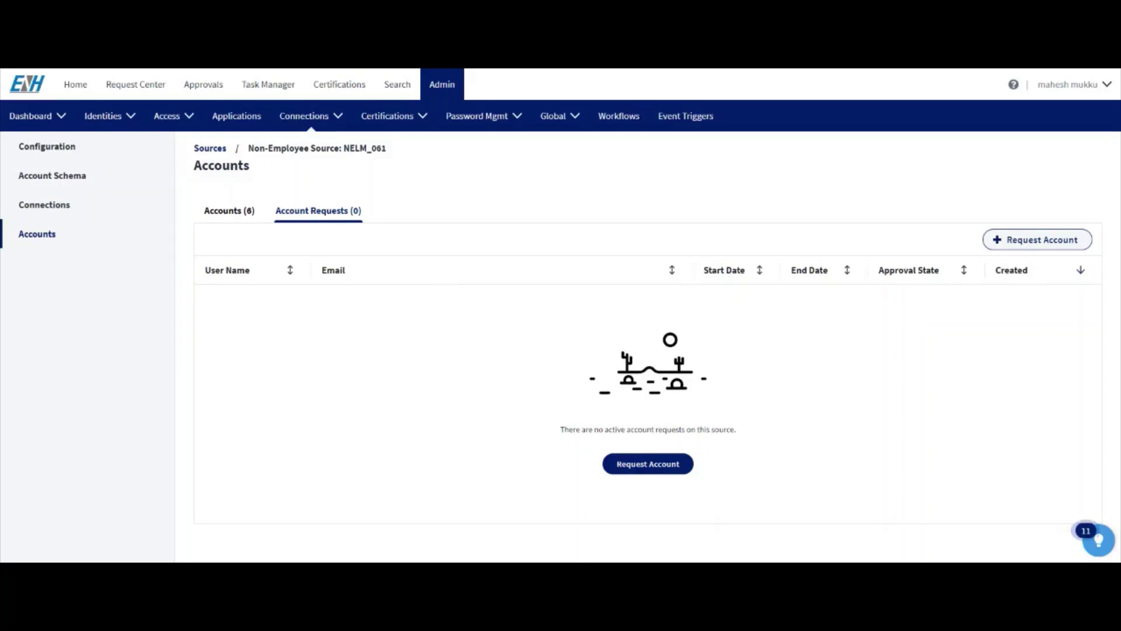
Check NELM_061's Reviewer fields in Configuration, then start a Request Account from Account Requests
click(46, 151)
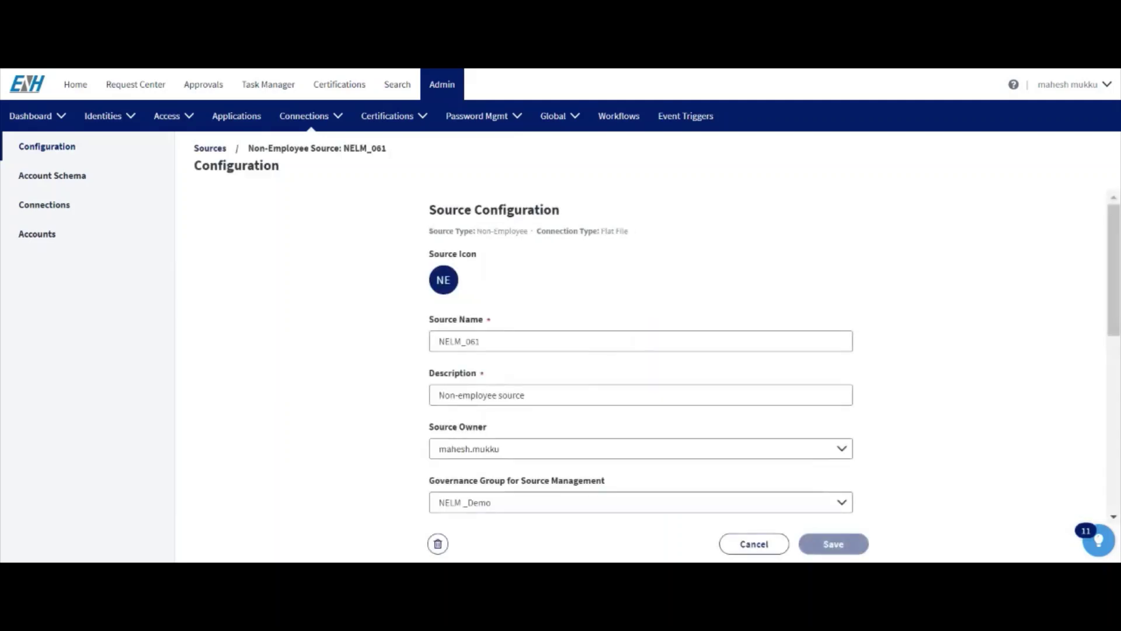
scroll(786, 431, down, 10)
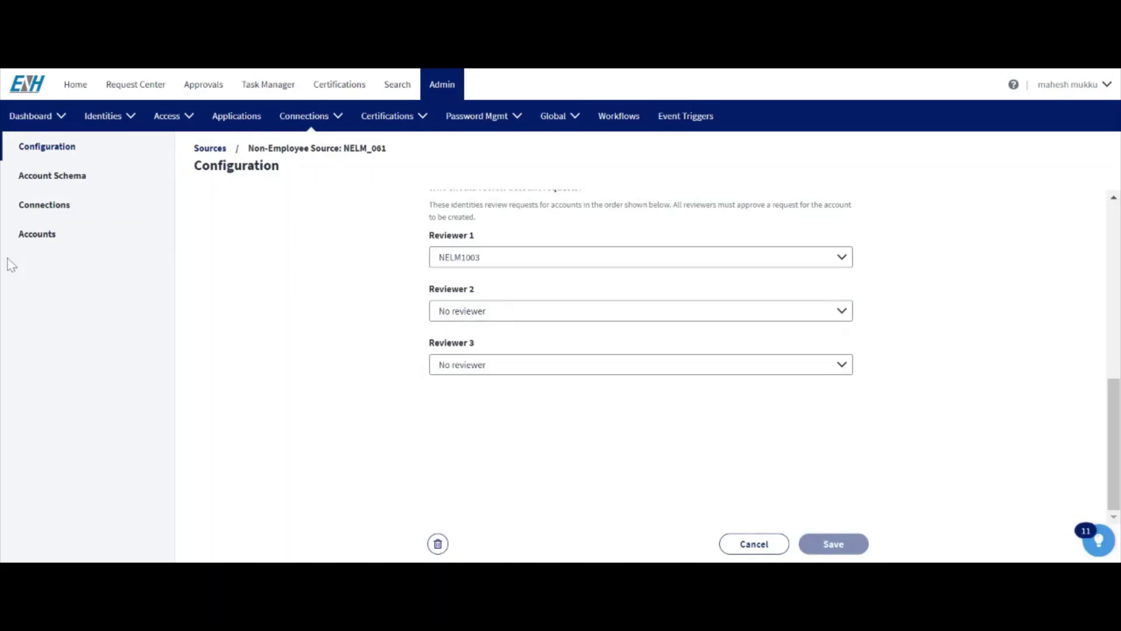
click(41, 240)
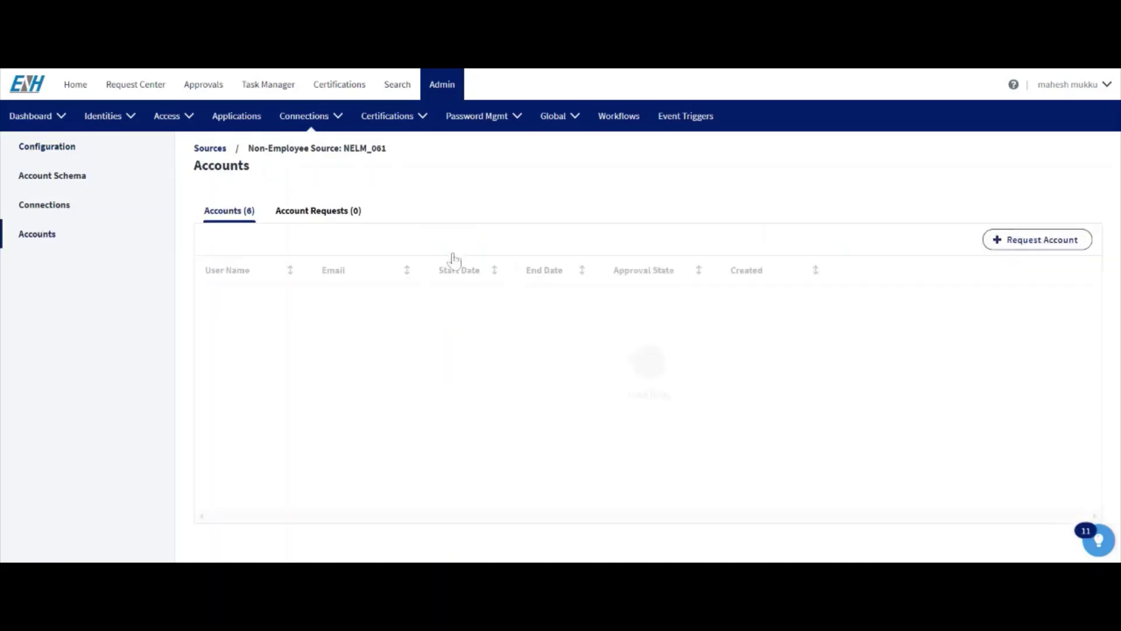
click(335, 219)
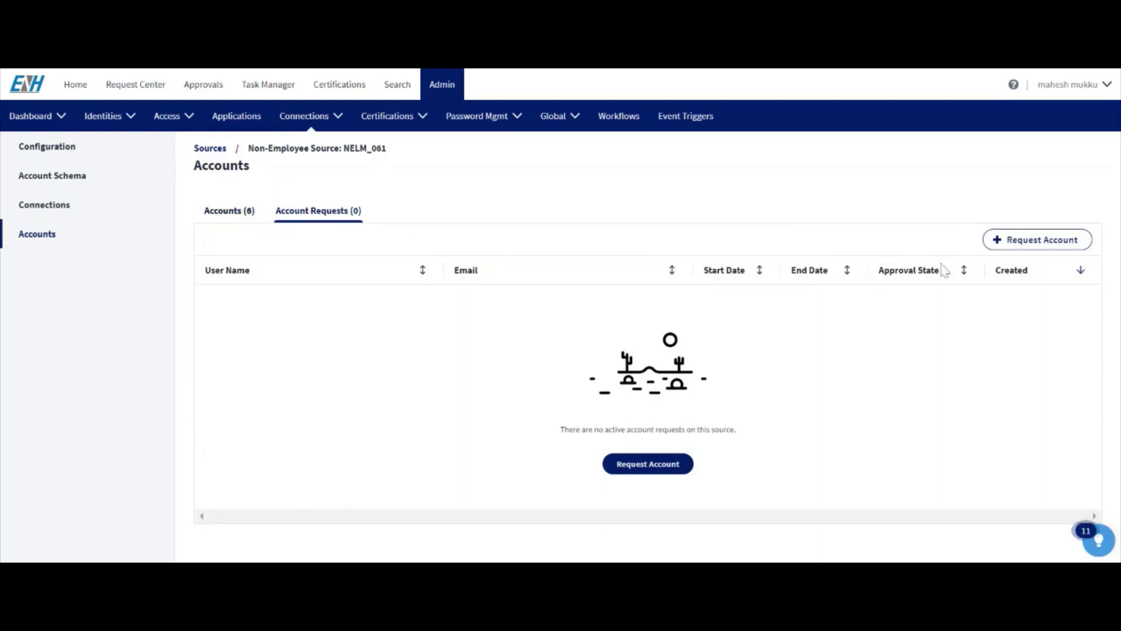
click(1029, 240)
Enter identifier NELM-004 plus the requester's first and last name, phone number and e-mail
click(936, 197)
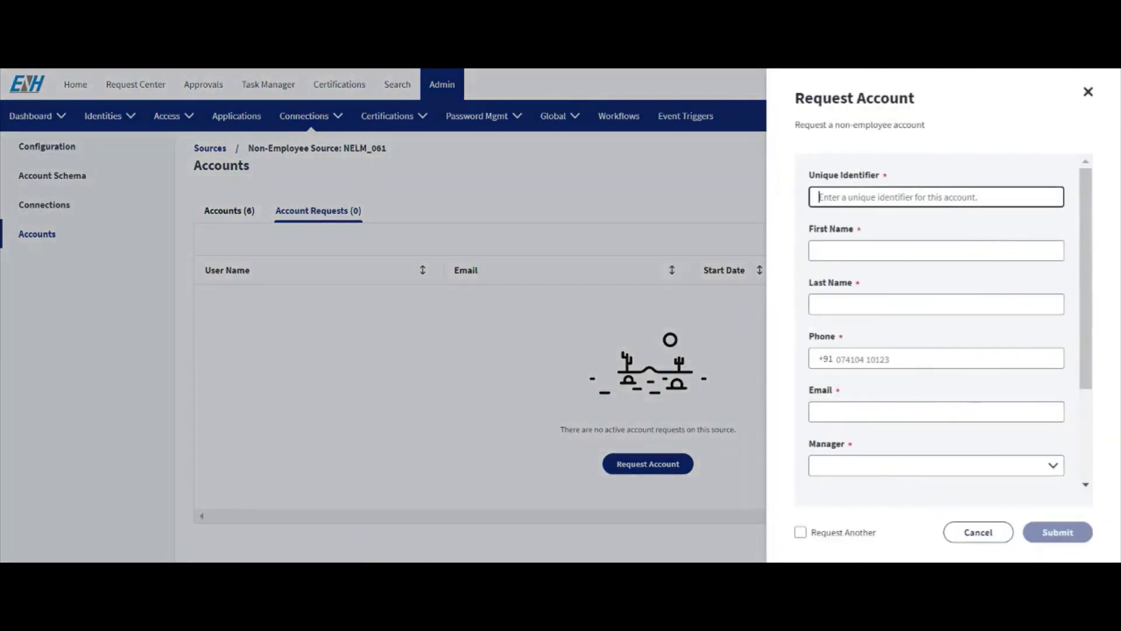
text(NE)
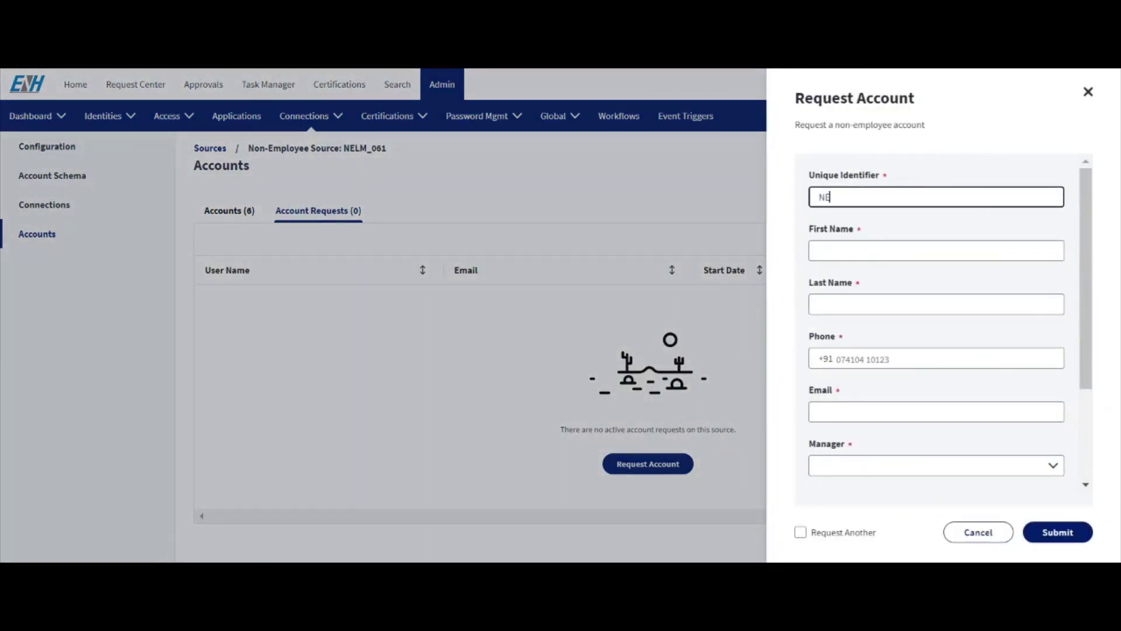
text(LM-004)
click(936, 251)
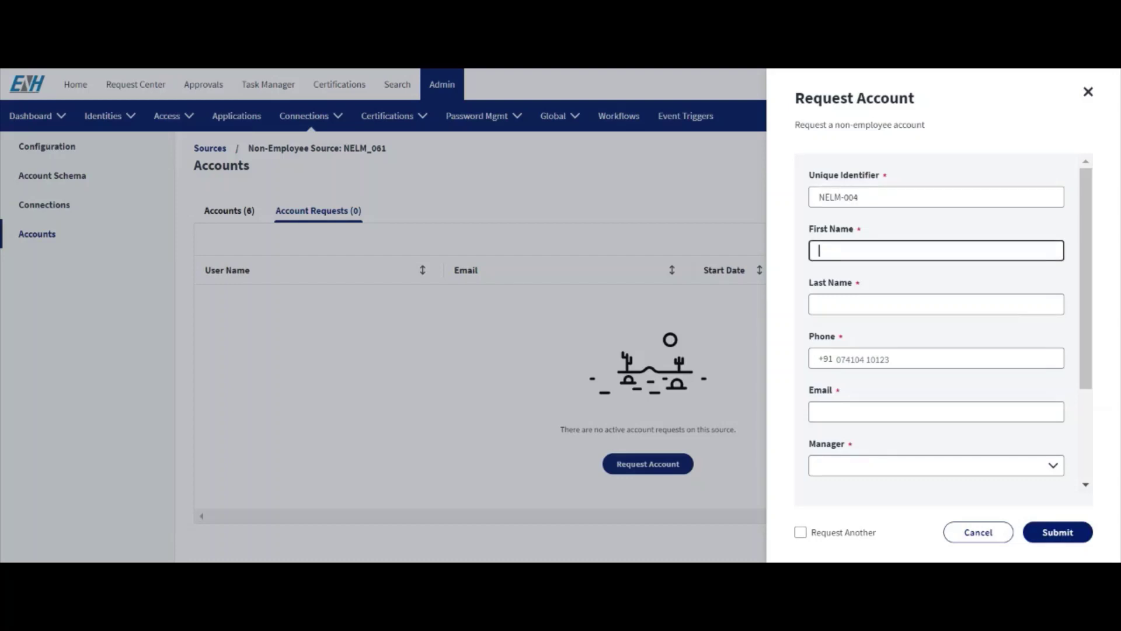
text(sailpoint4)
click(847, 304)
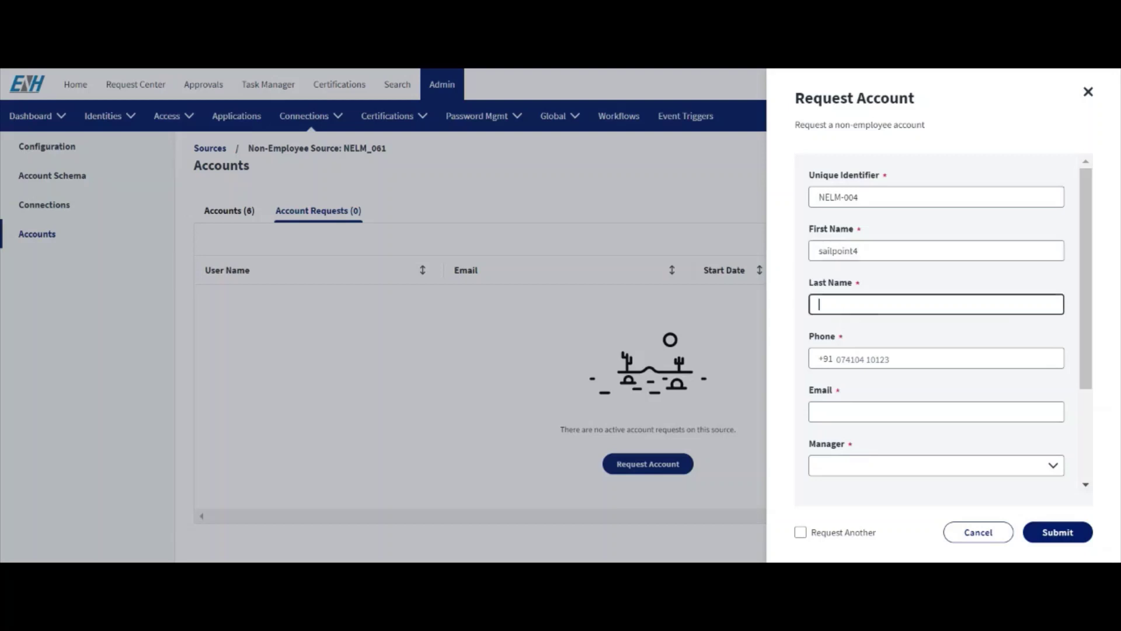
text(test4)
click(836, 359)
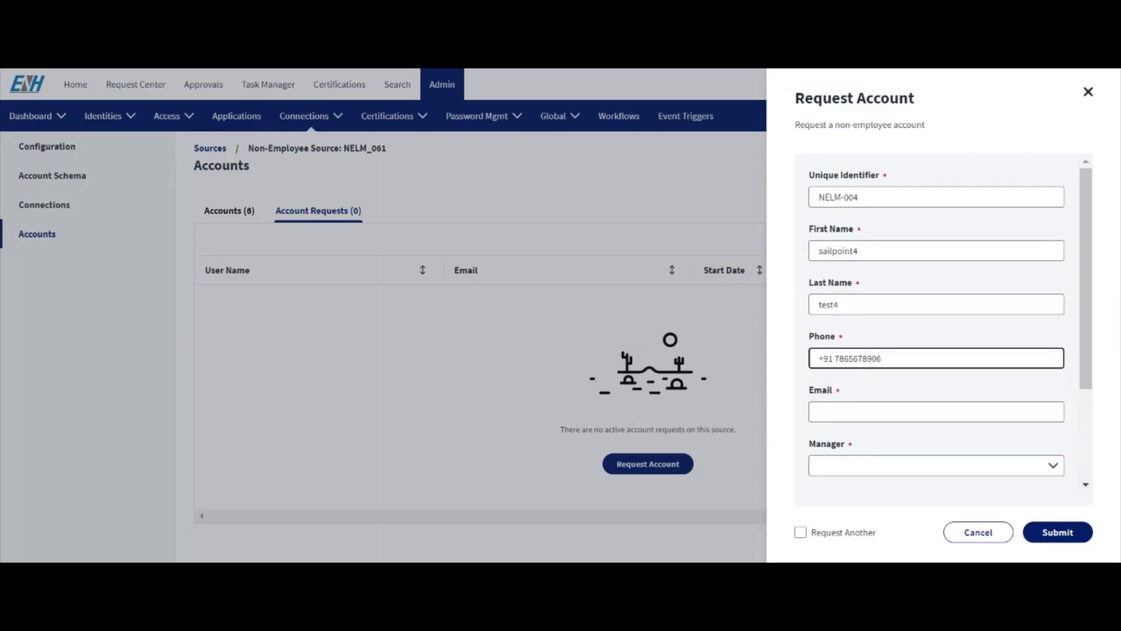
click(934, 411)
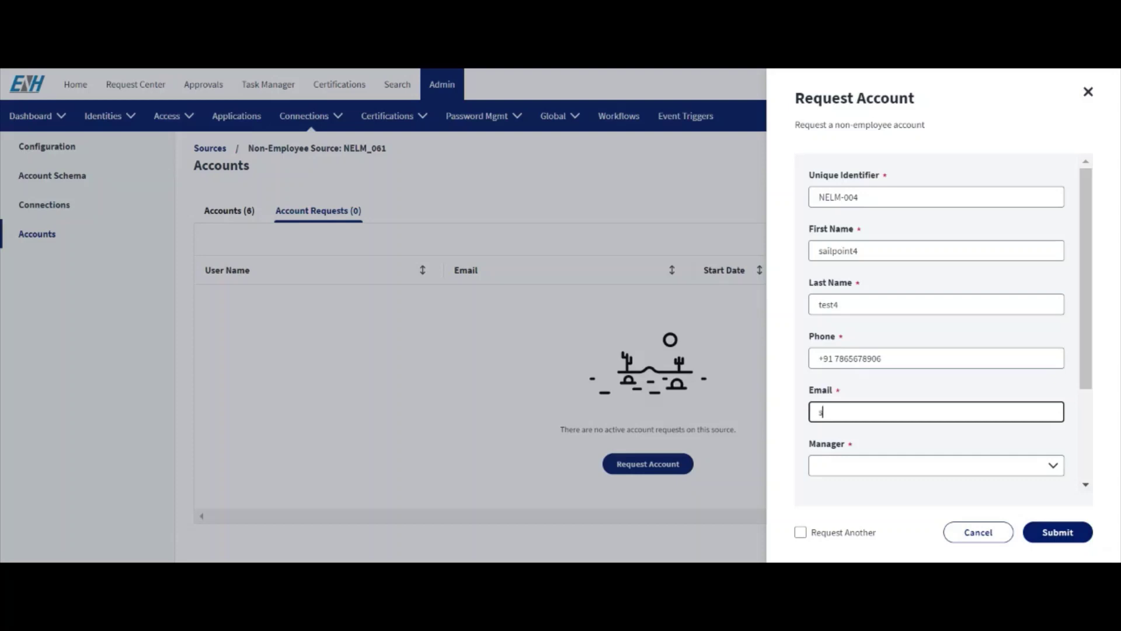
text(sailpoint4@test.com)
scroll(934, 327, down, 2)
Pick the request's manager and set dates 03/03/2023 to 03/31/2023
click(869, 377)
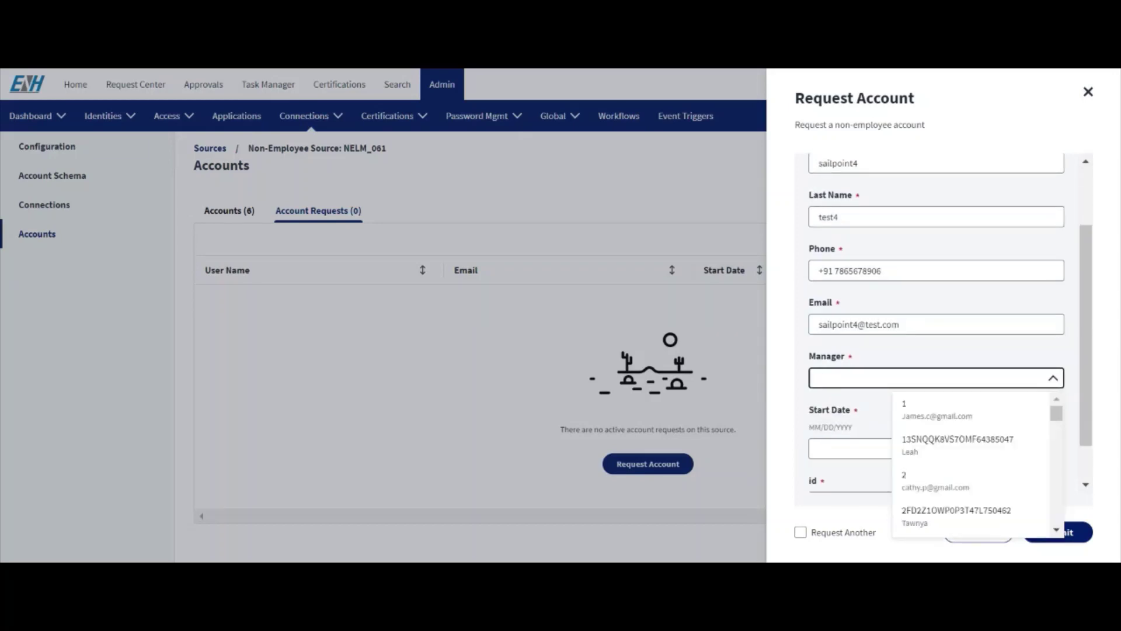
text(mahesh)
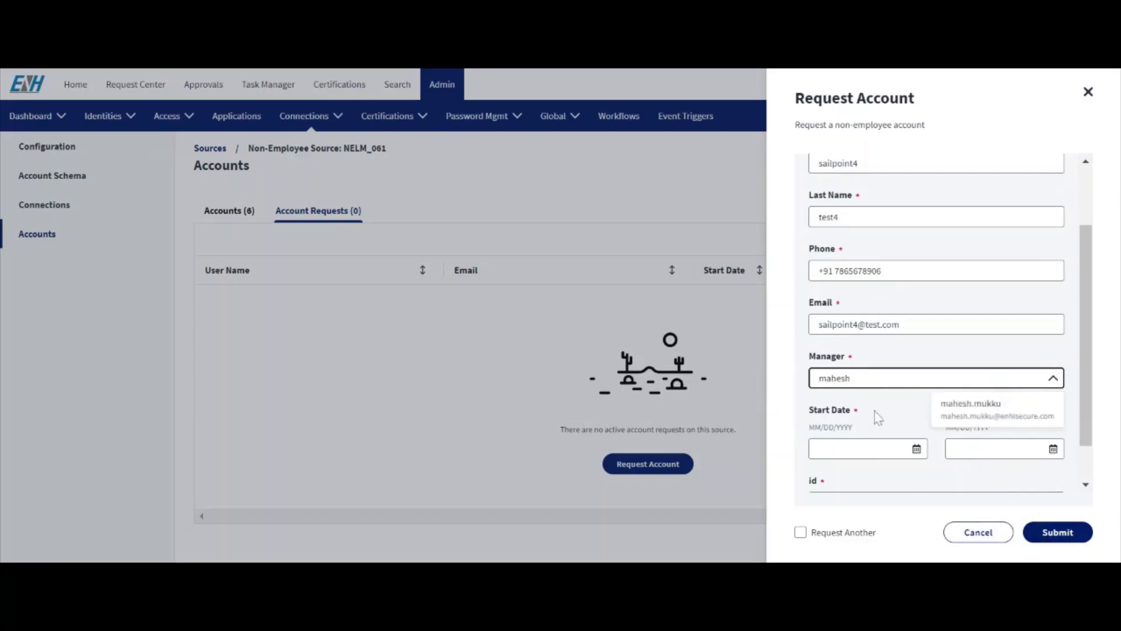
click(1000, 410)
click(921, 455)
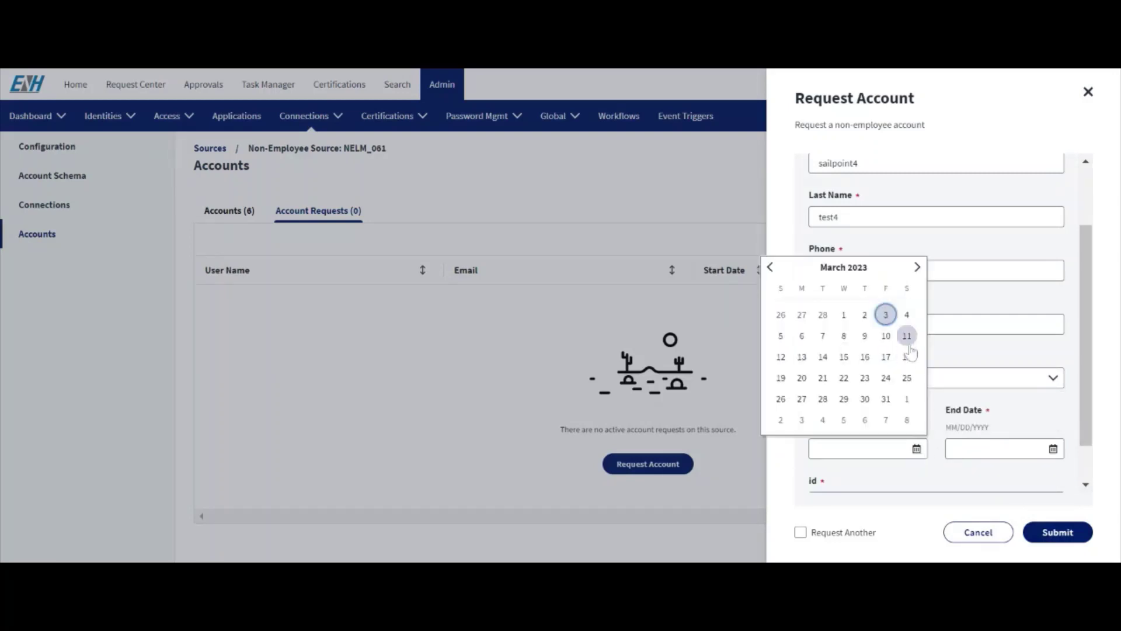
click(886, 314)
click(1053, 448)
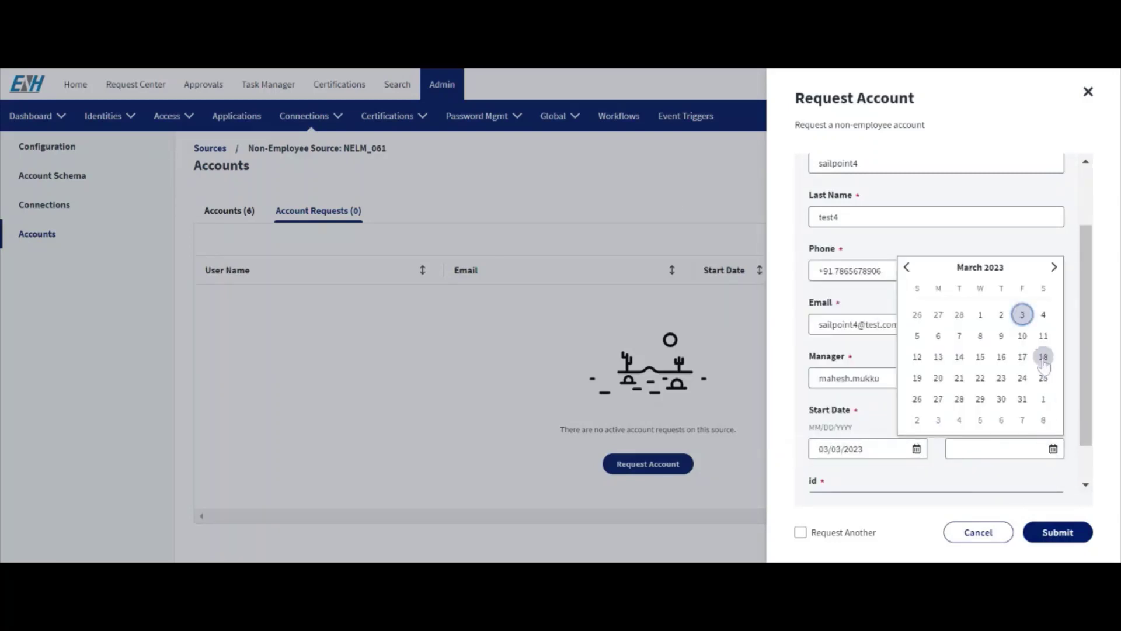
click(1022, 399)
Enter id IS004 and submit the NELM-004 account request
scroll(1022, 399, down, 1)
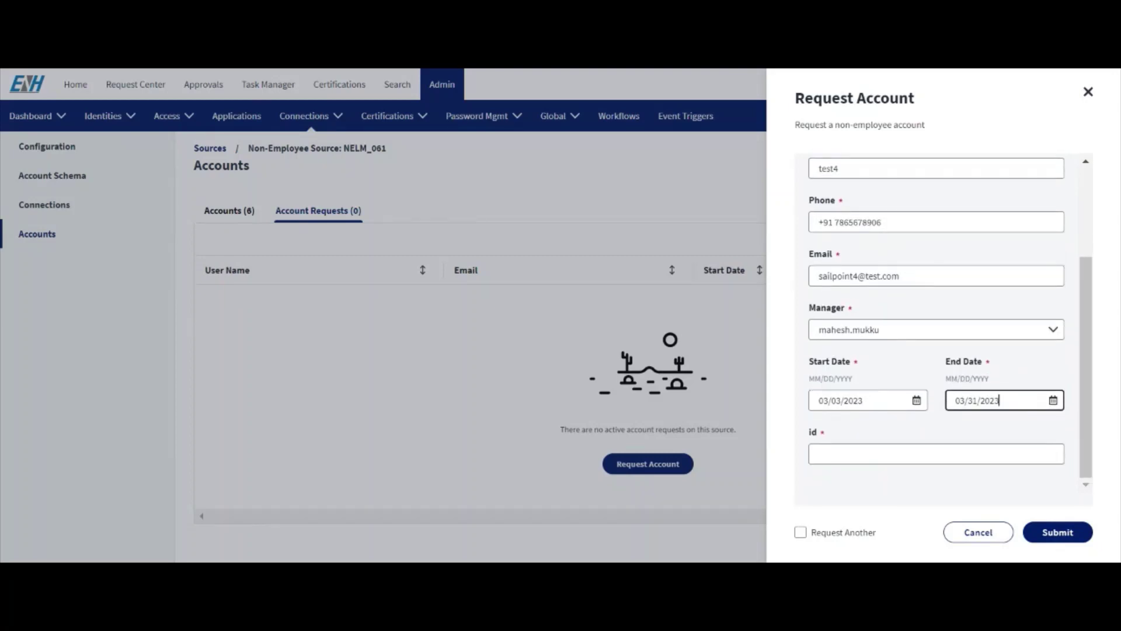
click(820, 454)
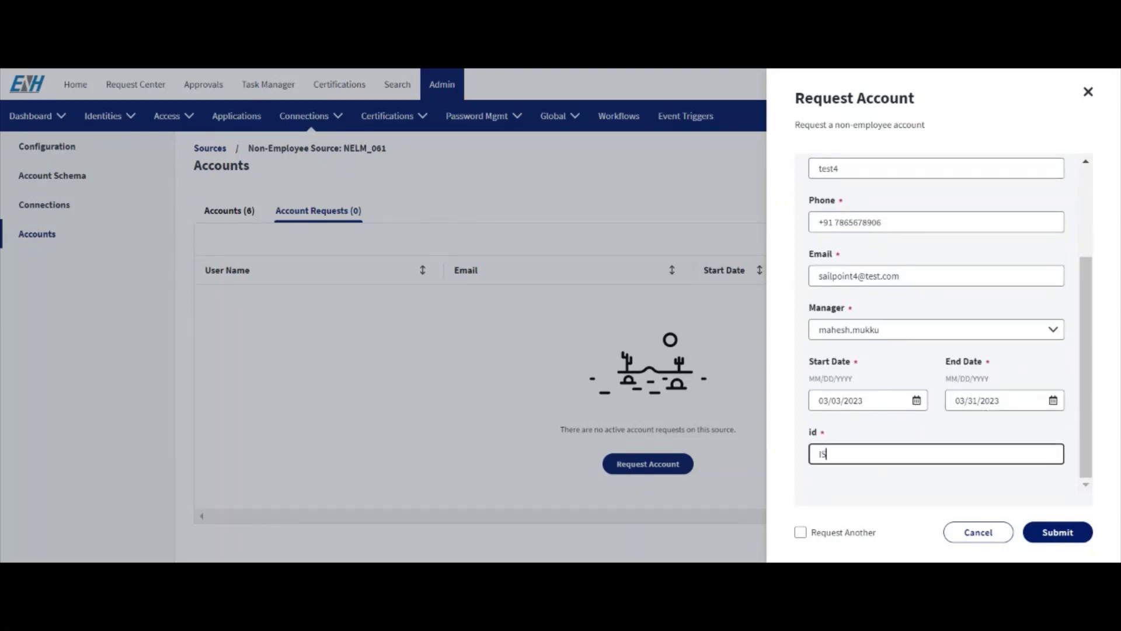
text(IS004)
click(1059, 541)
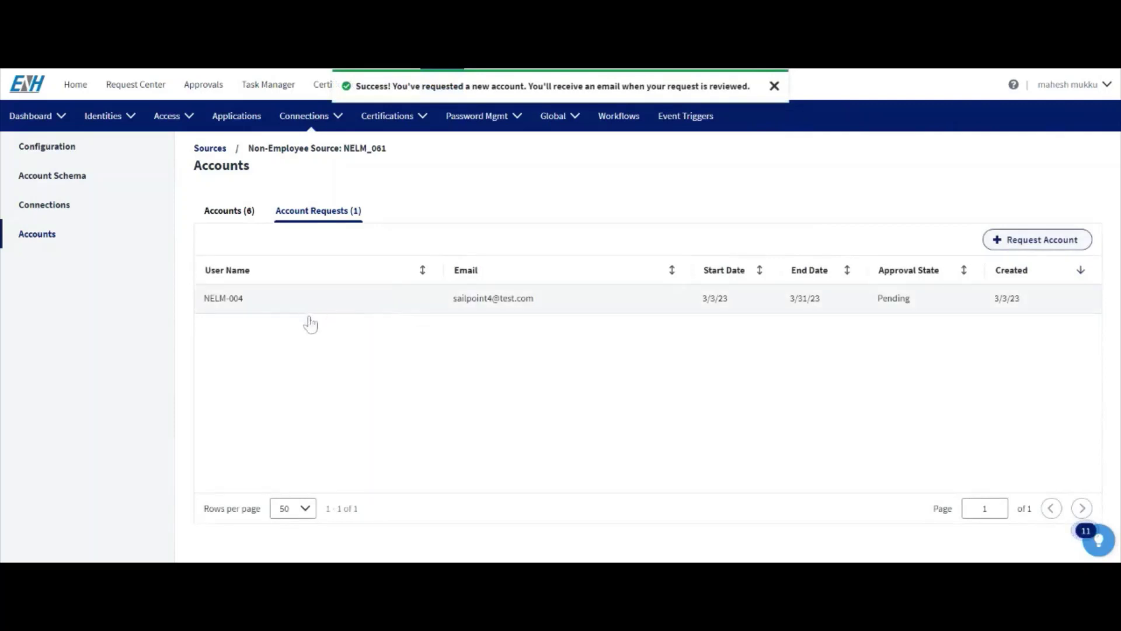
Inspect the NELM-004 request workflow awaiting reviewer approval, then close its details
click(501, 311)
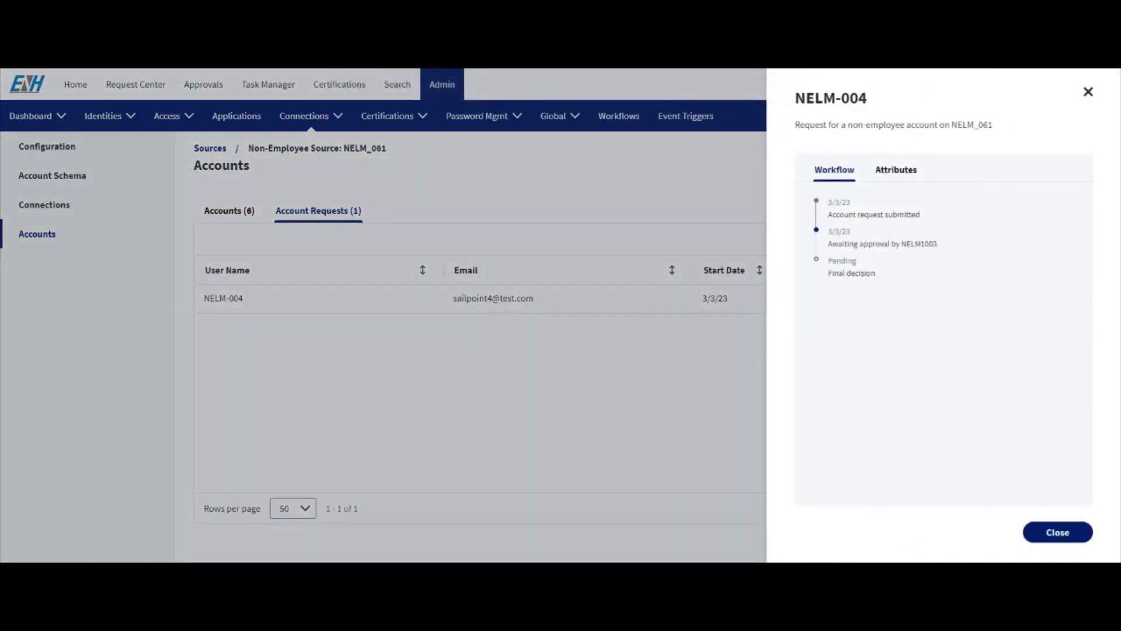
drag(901, 244, 946, 252)
click(1088, 92)
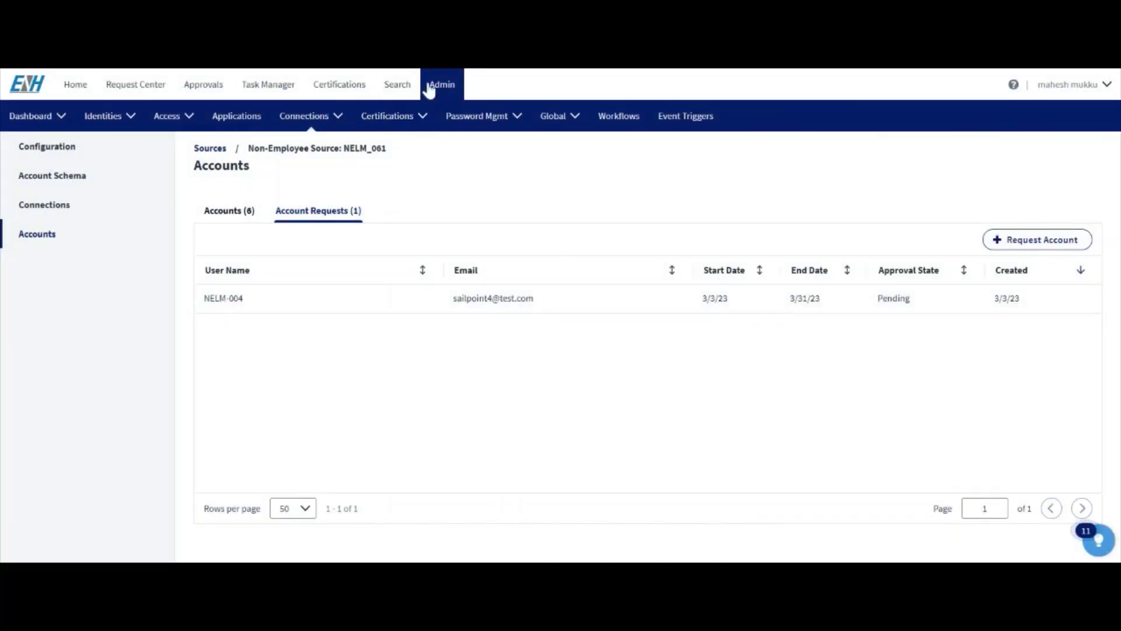
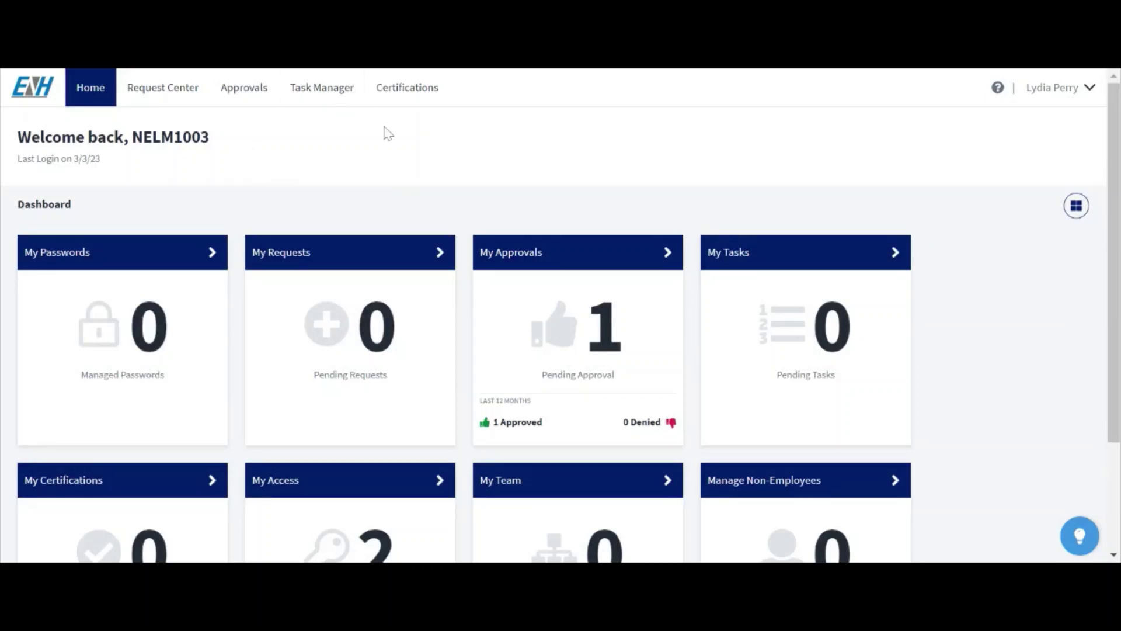
Open the My Approvals list on the Home dashboard to see the one pending request
scroll(385, 131, down, 1)
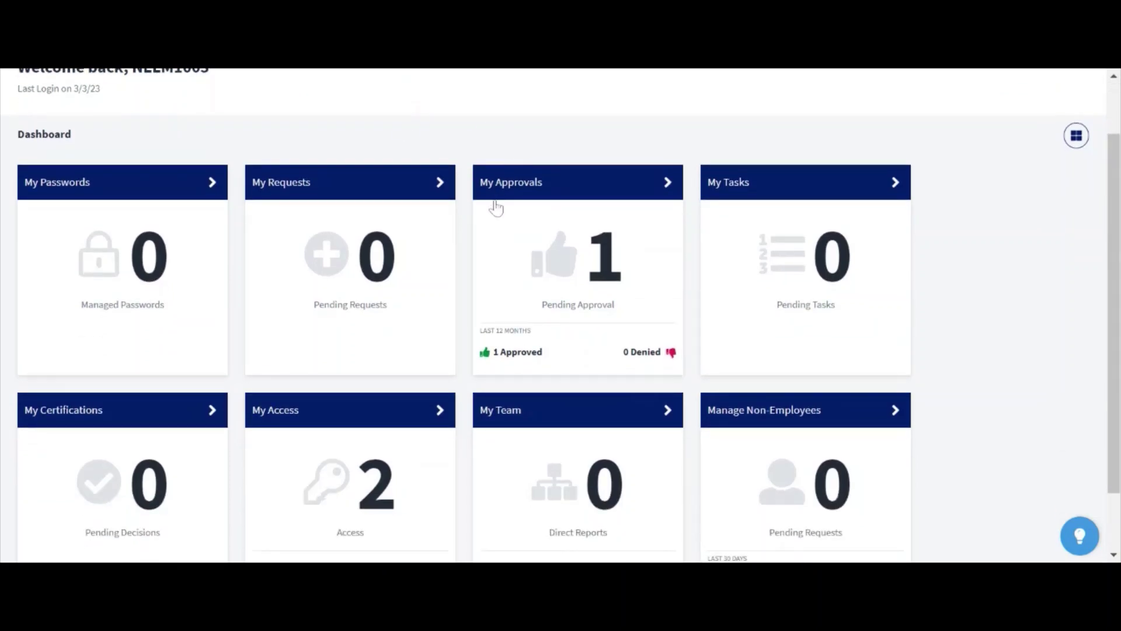
click(598, 268)
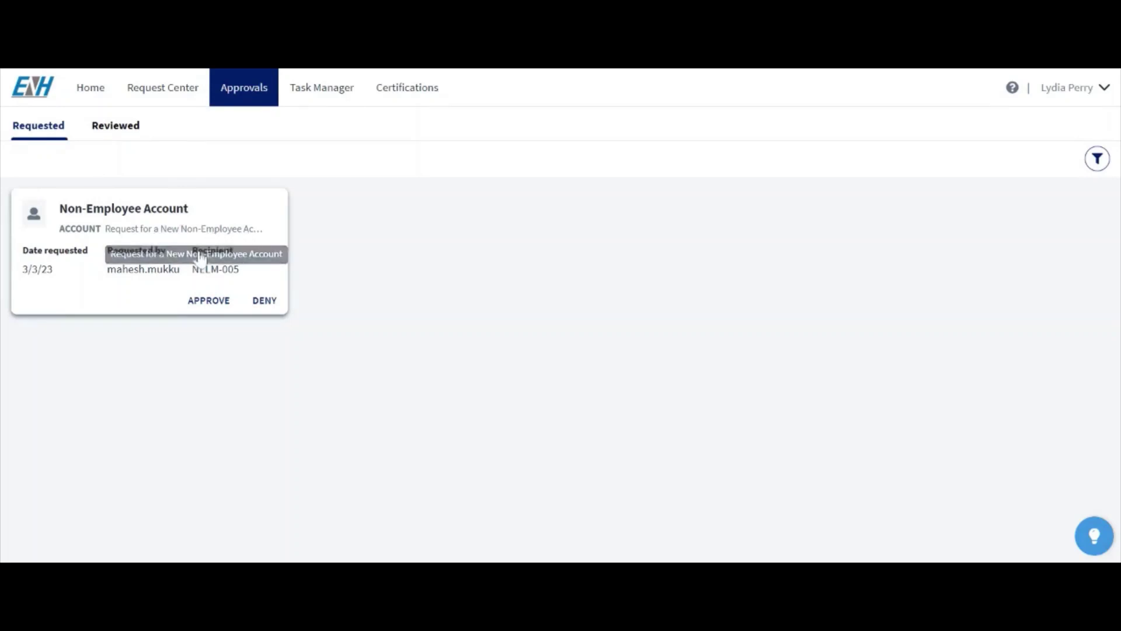
Review the NELM_061 Non-Employee Account request's details and approve it
click(213, 228)
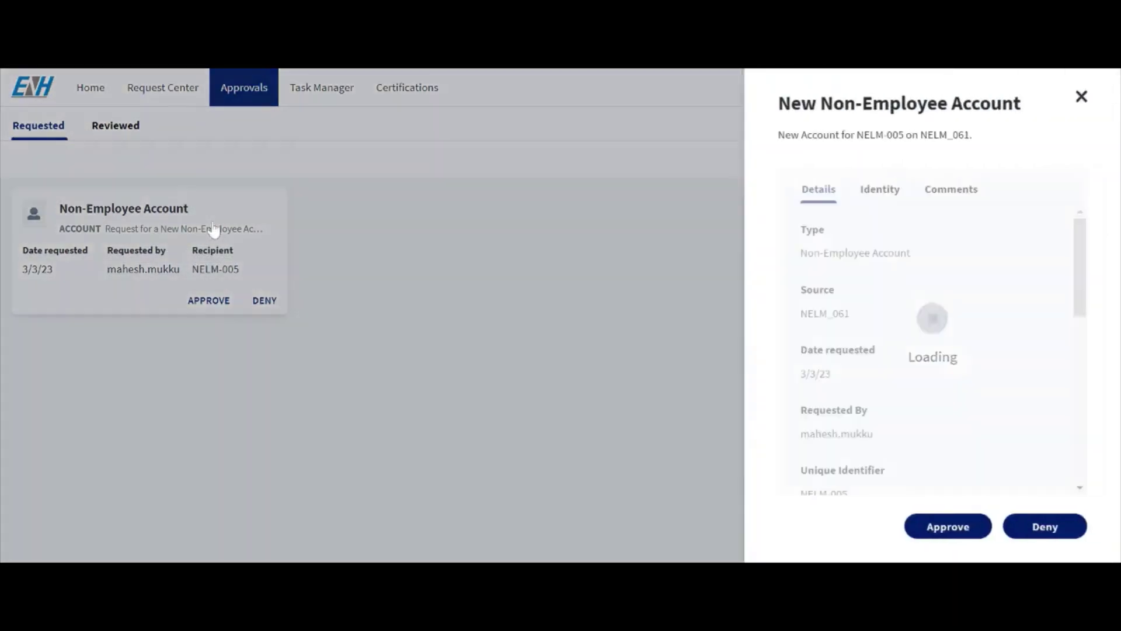
scroll(905, 298, down, 3)
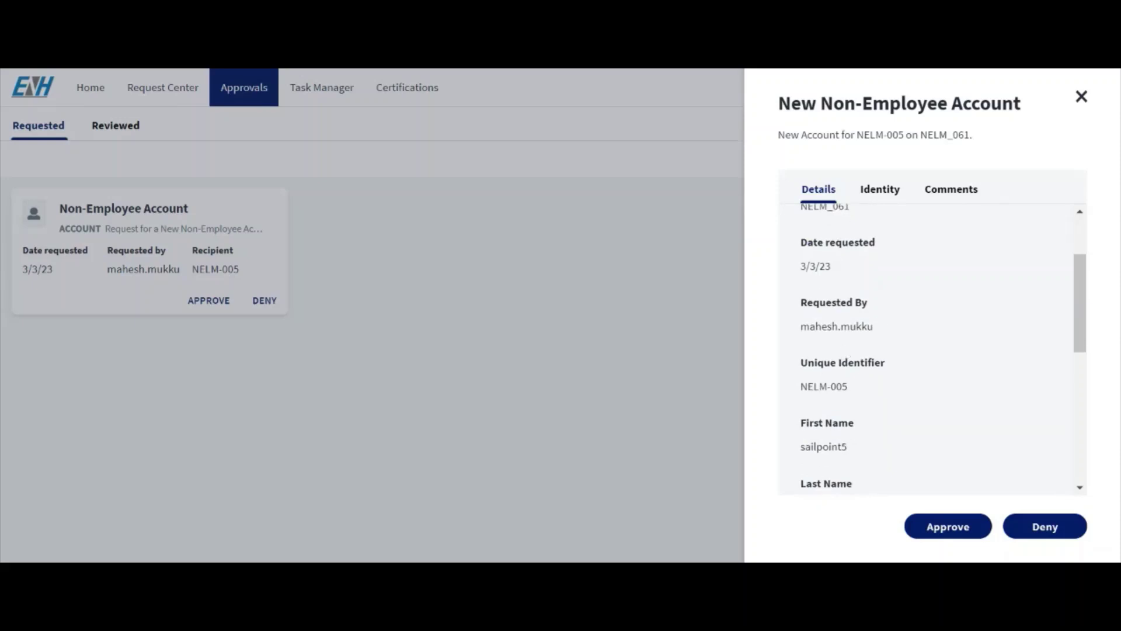
scroll(889, 356, down, 2)
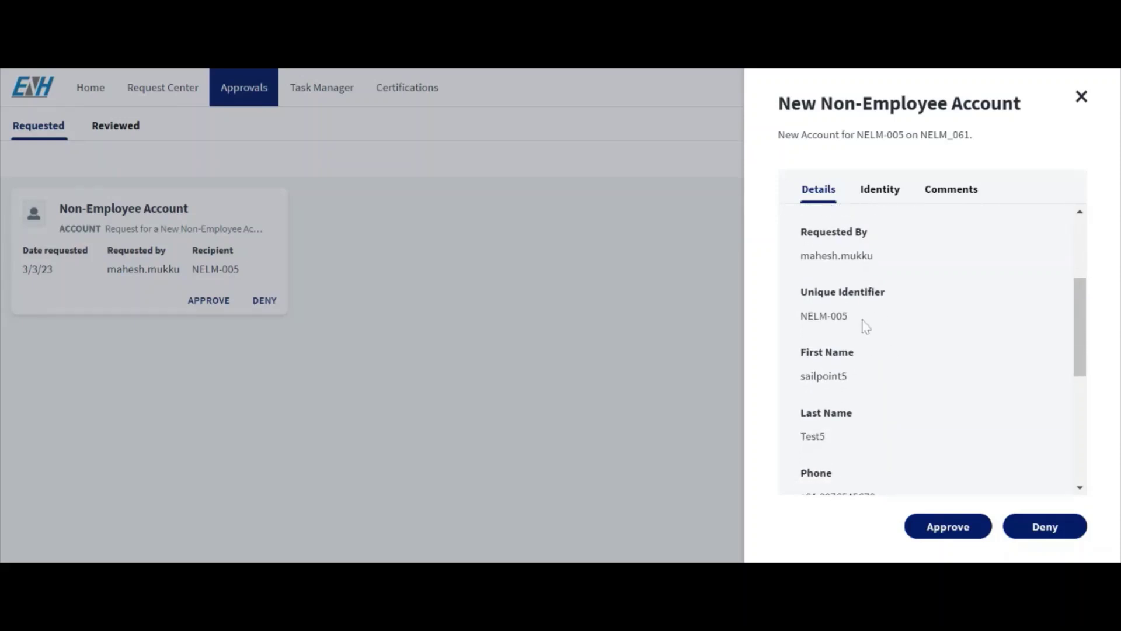
scroll(864, 326, down, 2)
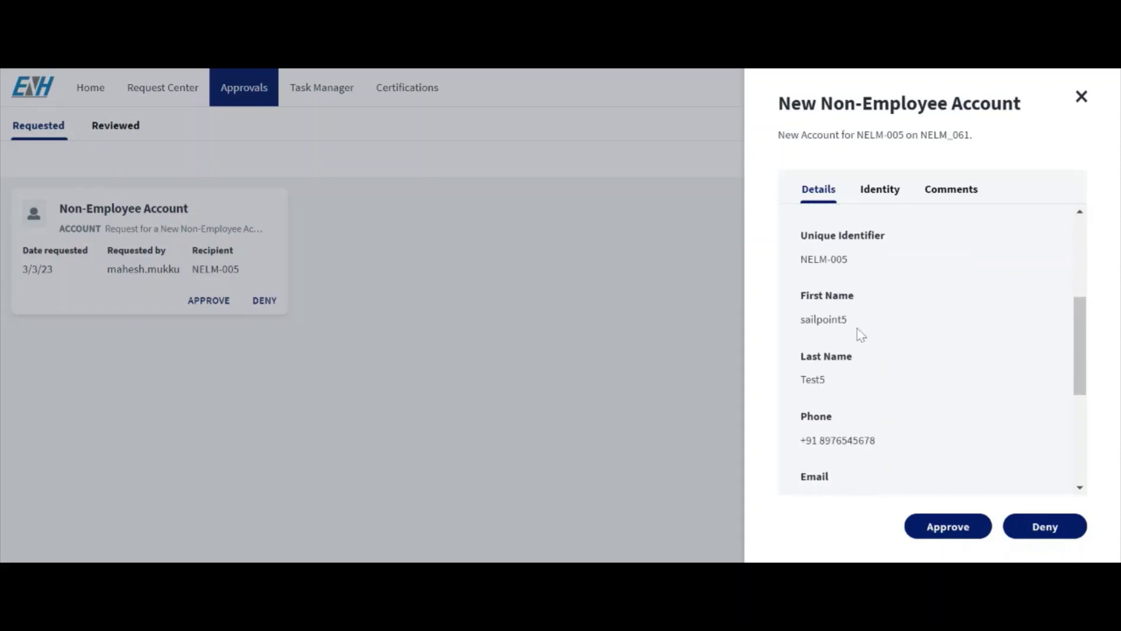
scroll(860, 334, down, 2)
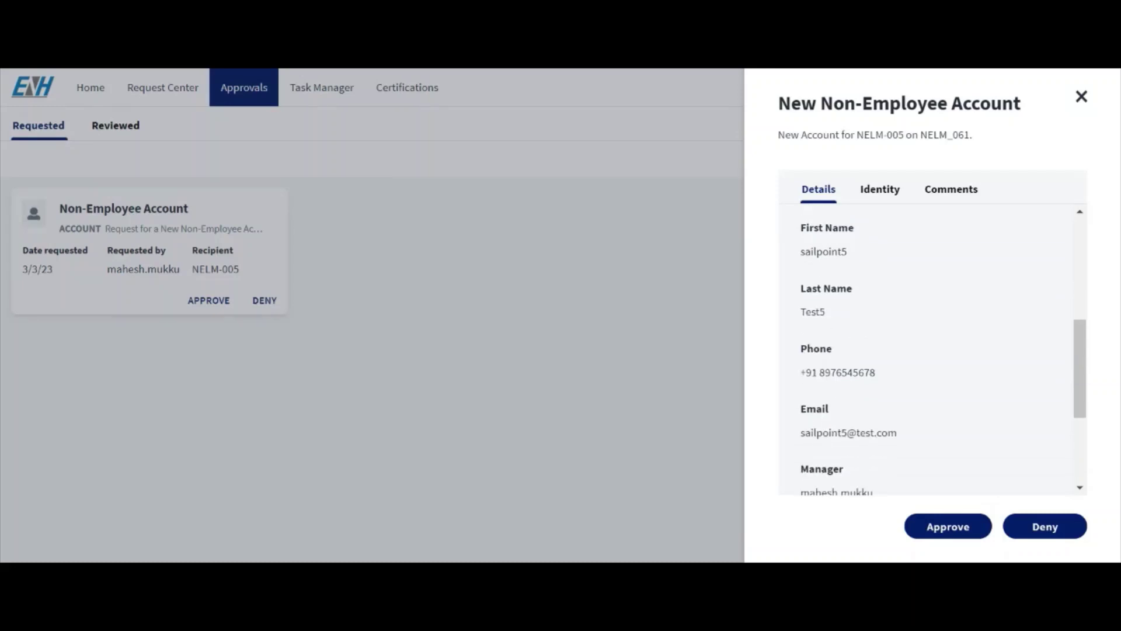
scroll(853, 341, down, 3)
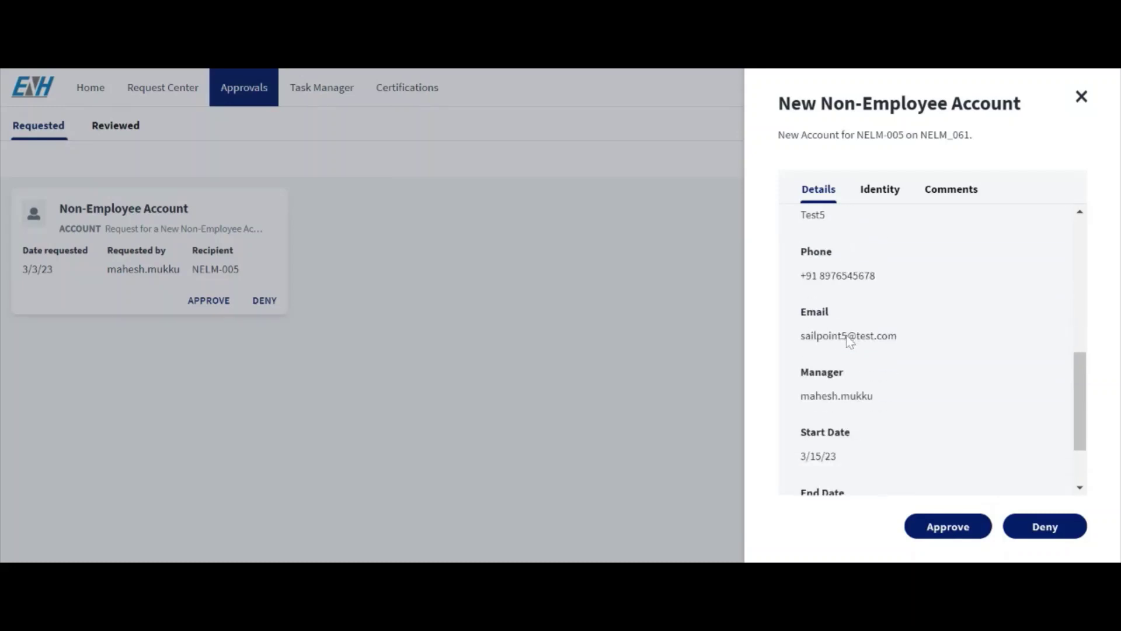
scroll(849, 342, down, 3)
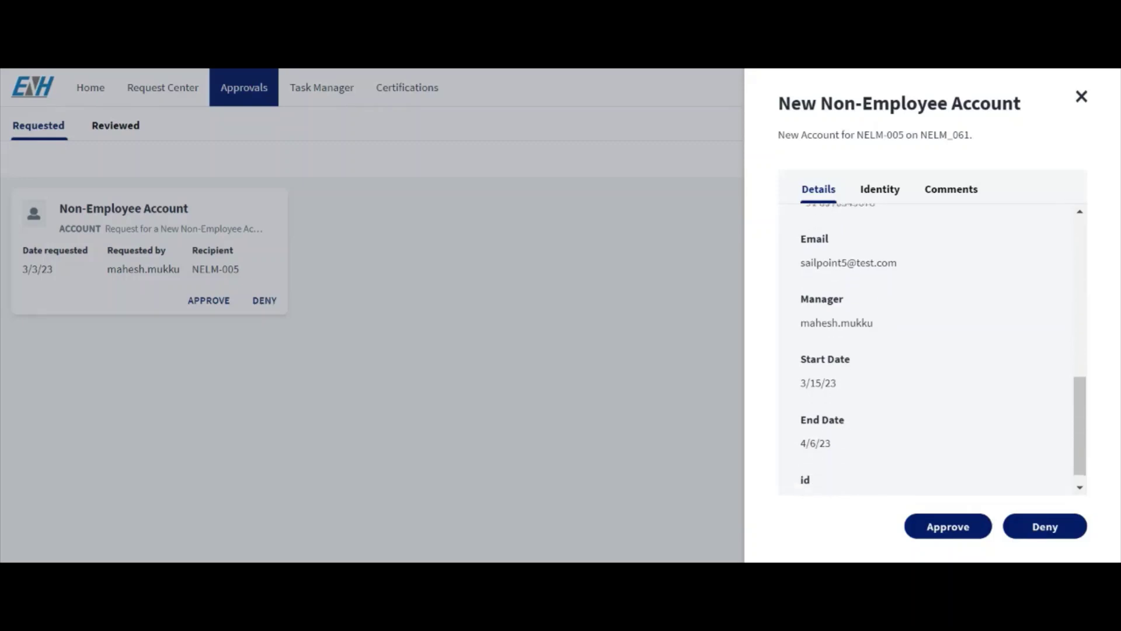
scroll(932, 350, down, 1)
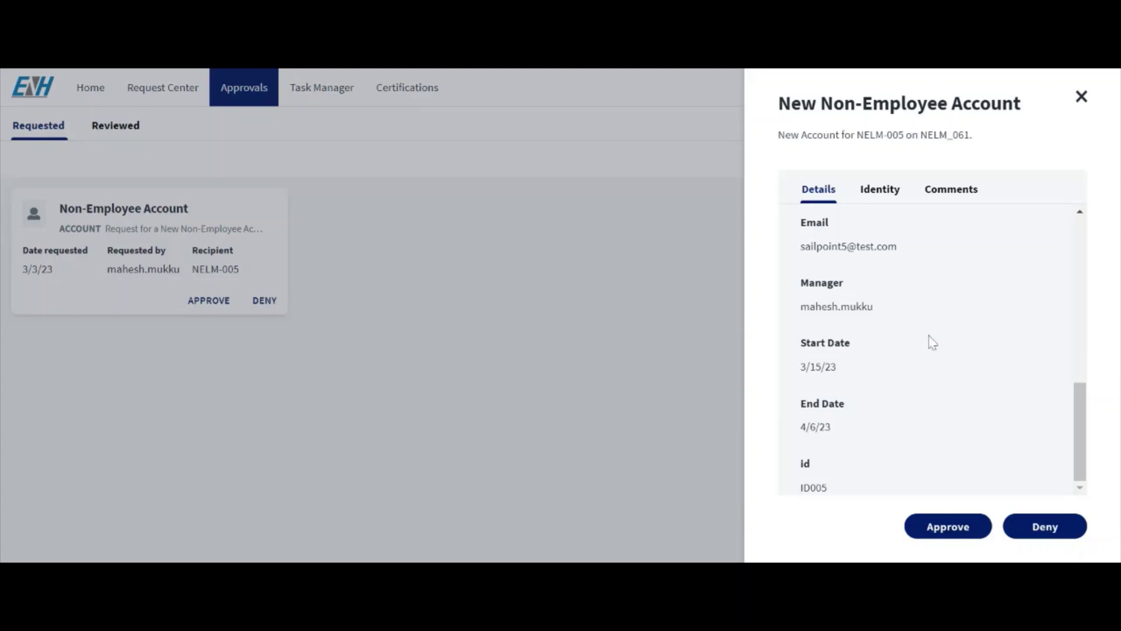
click(971, 527)
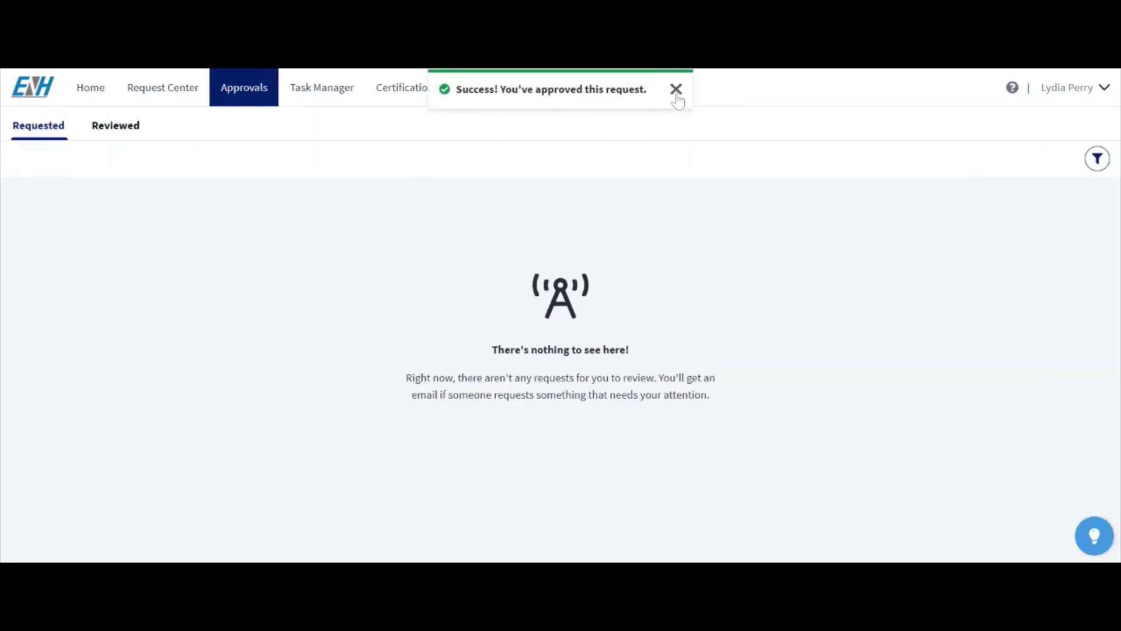
click(676, 94)
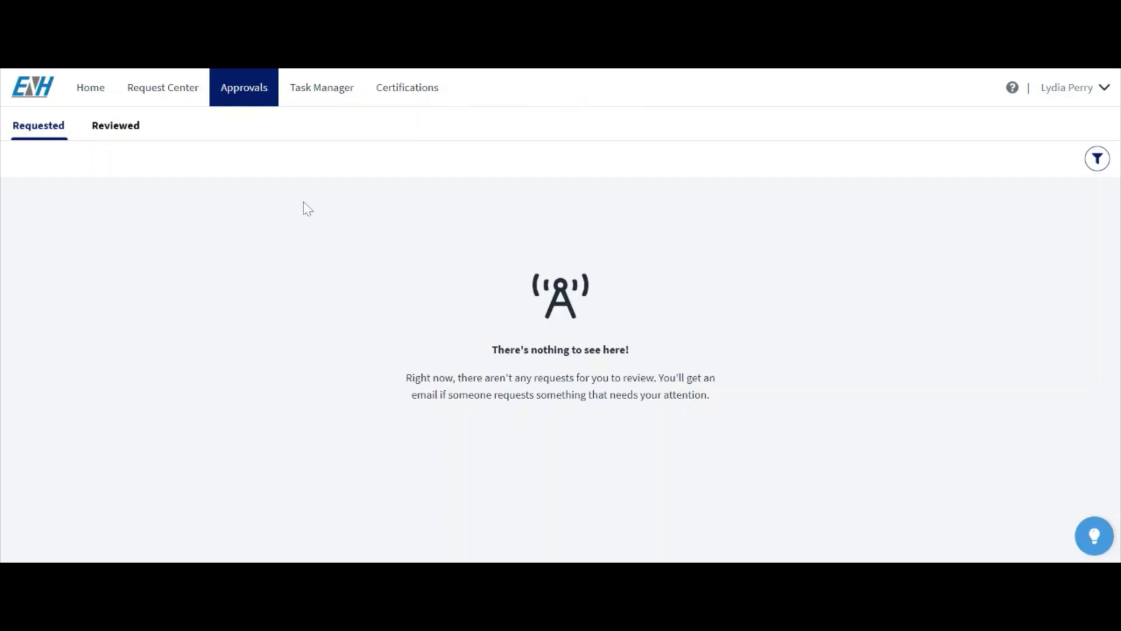
Confirm both NELM_061 account requests are approved, then download the bulk upload account template
click(174, 95)
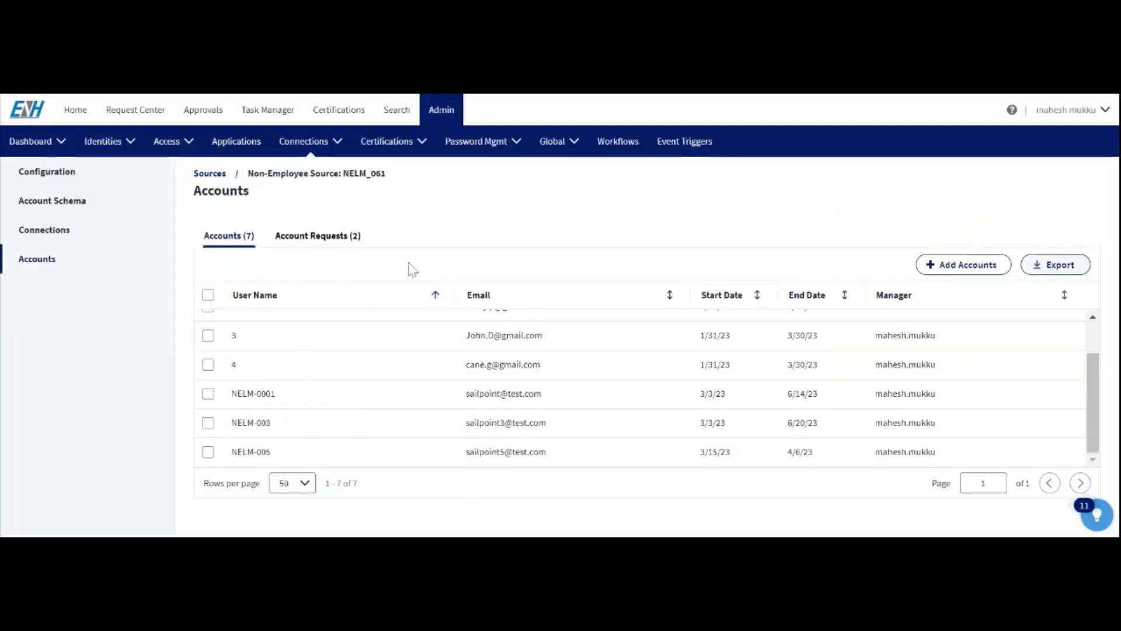
click(332, 240)
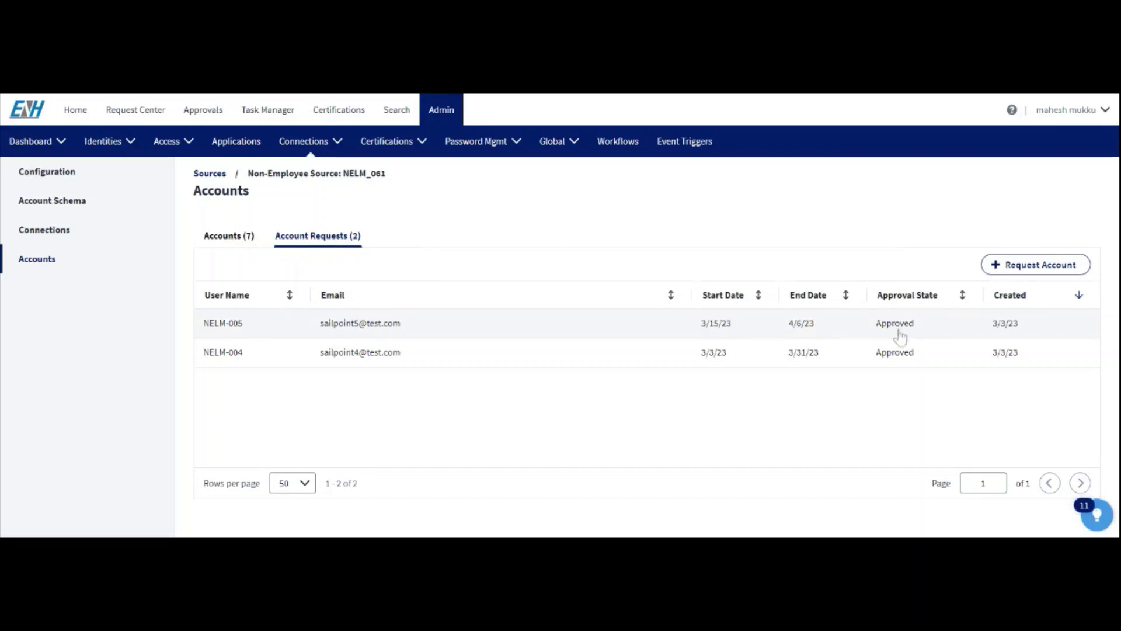
click(221, 248)
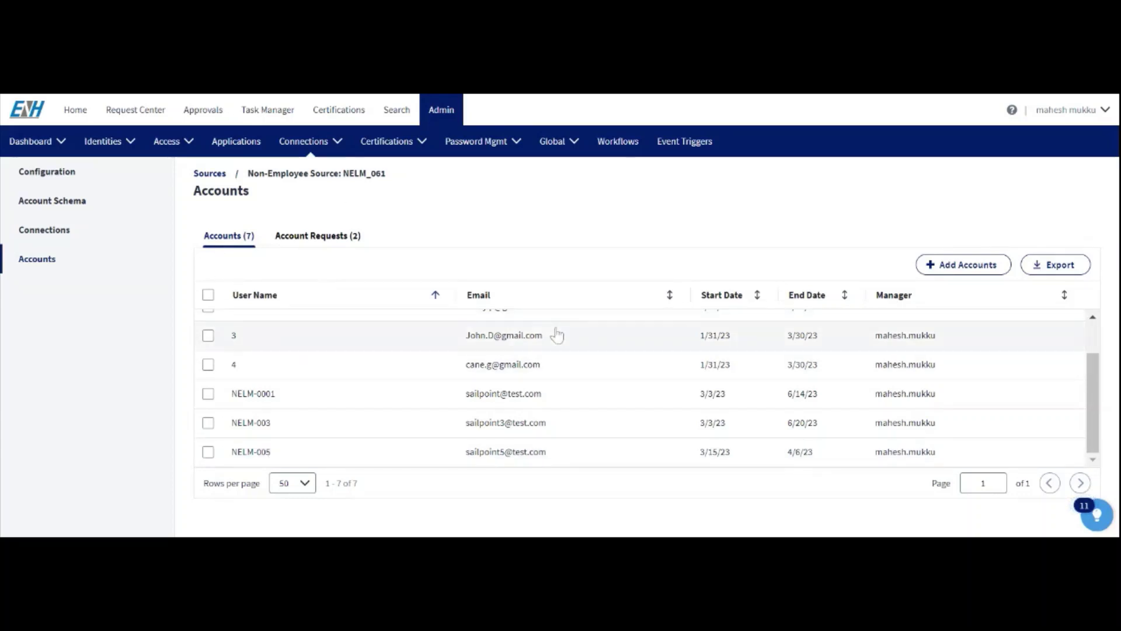
click(954, 266)
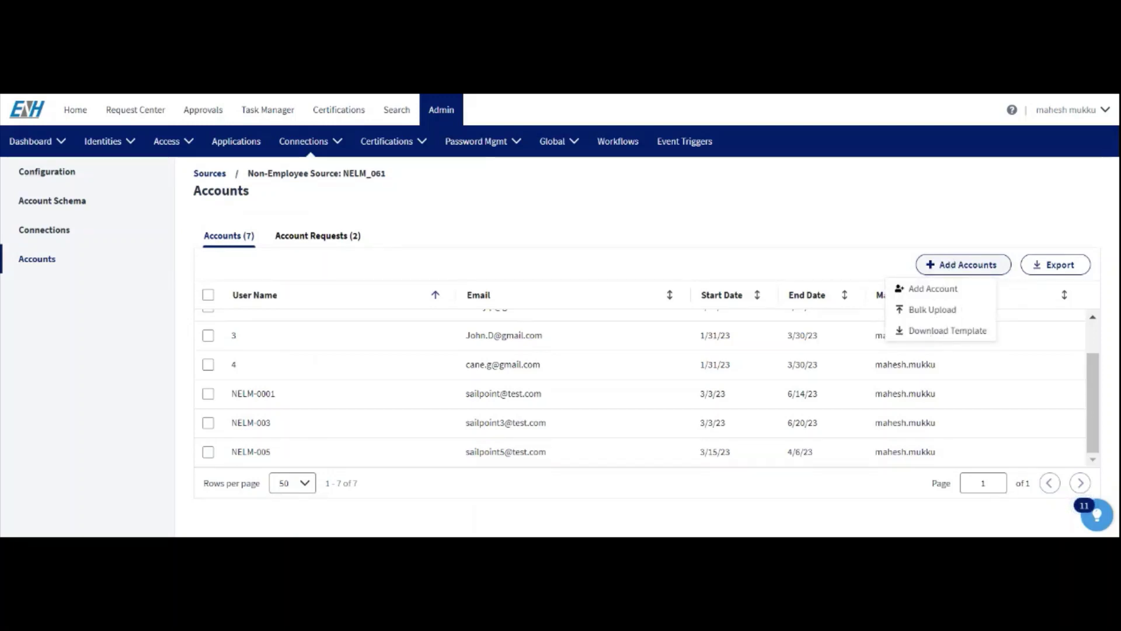
click(937, 332)
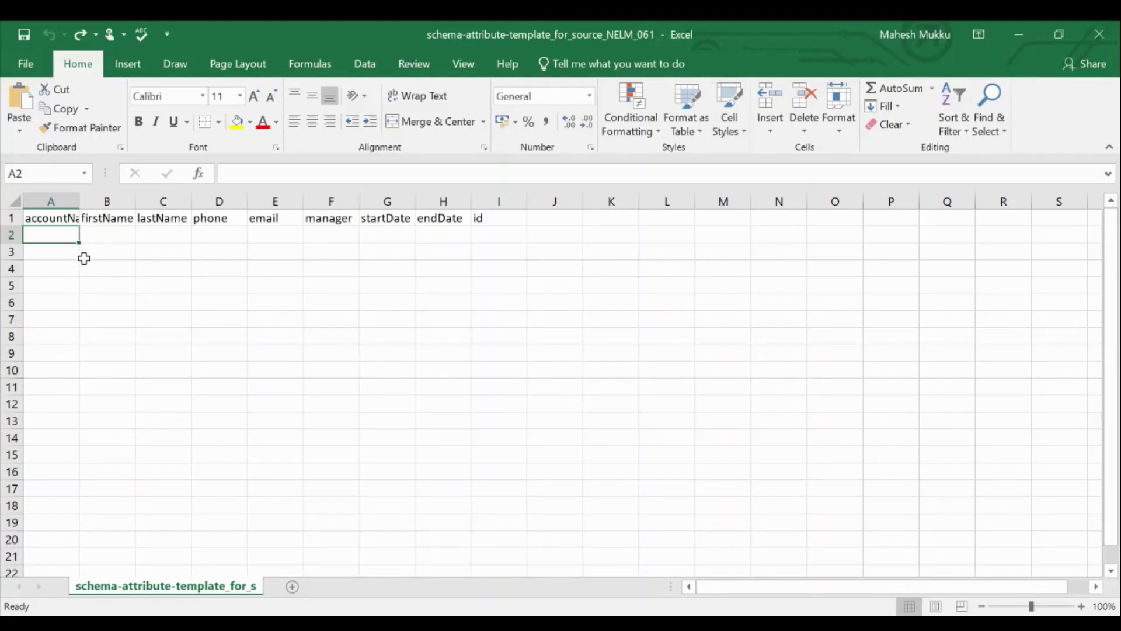
Replace the template's old rows with the NELM-0010 and NELM-0011 account data in A2:I3
key(ctrl+v)
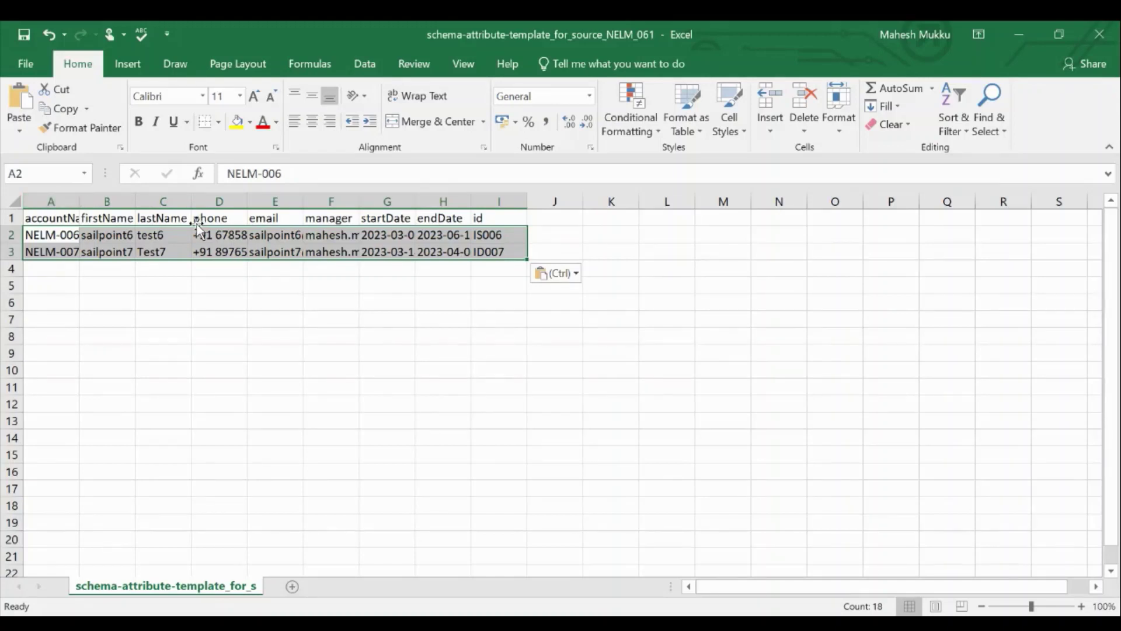
click(140, 302)
key(Escape)
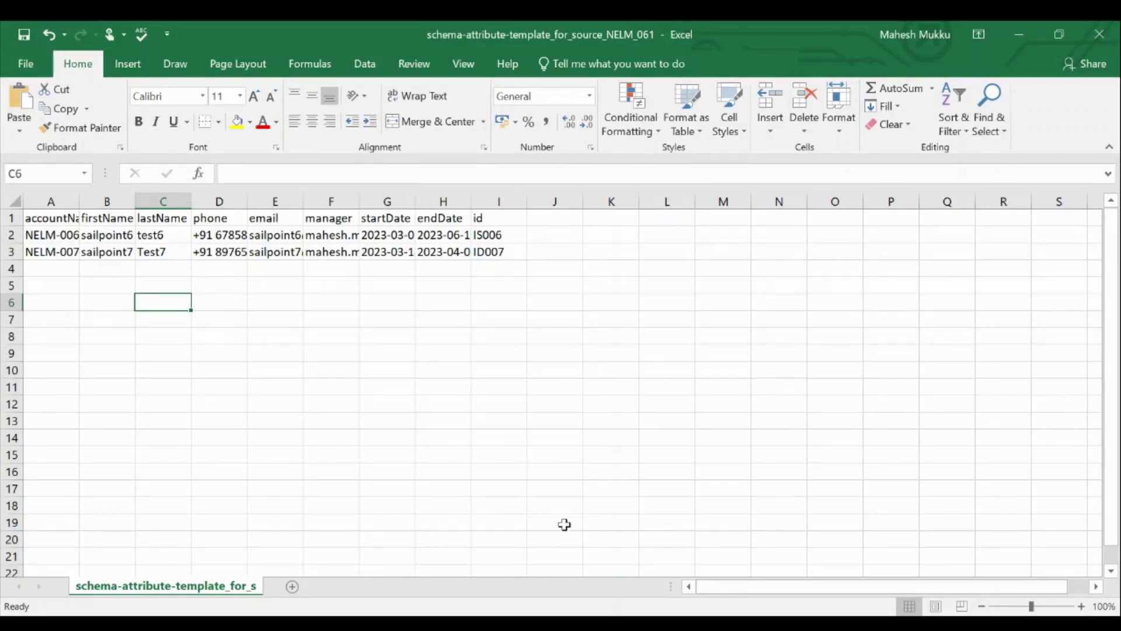
key(ctrl+z)
click(345, 435)
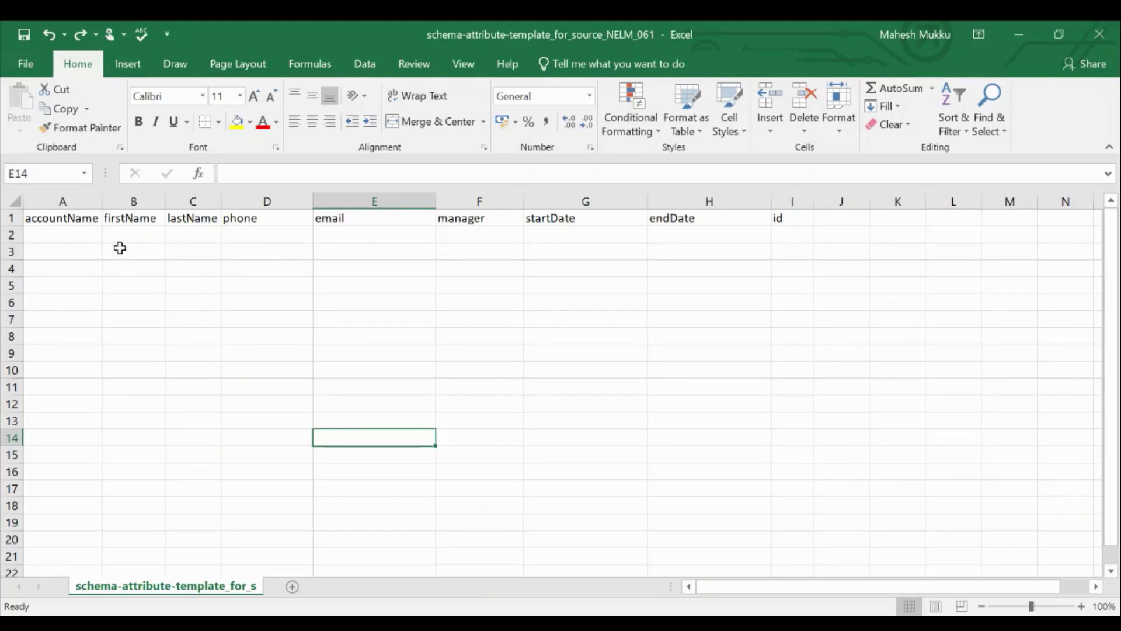
key(ctrl+z)
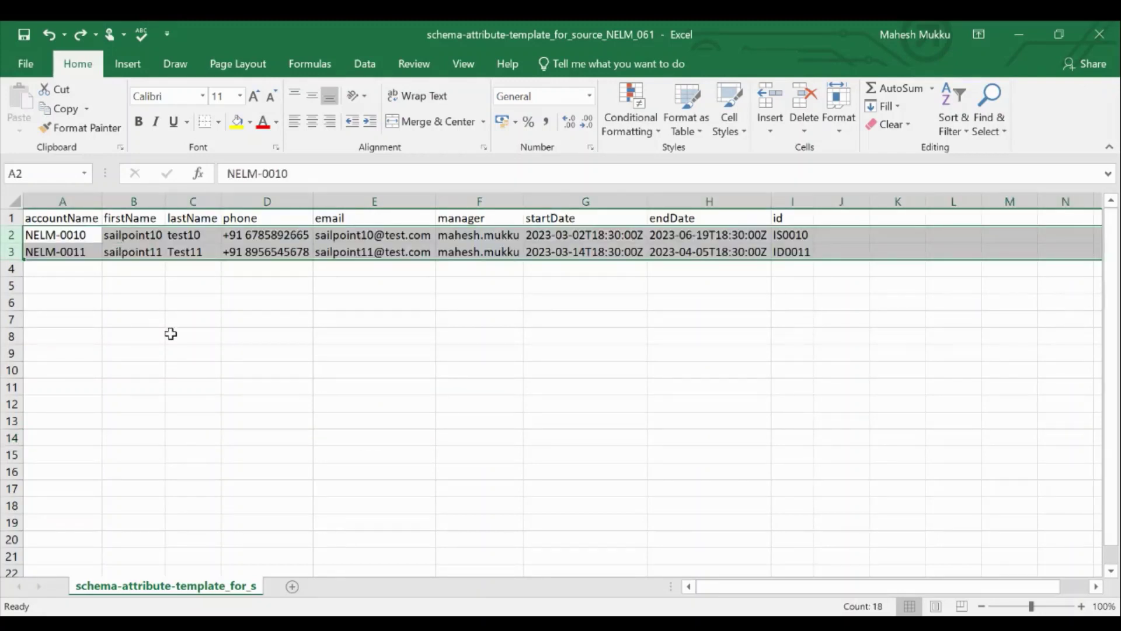
click(170, 334)
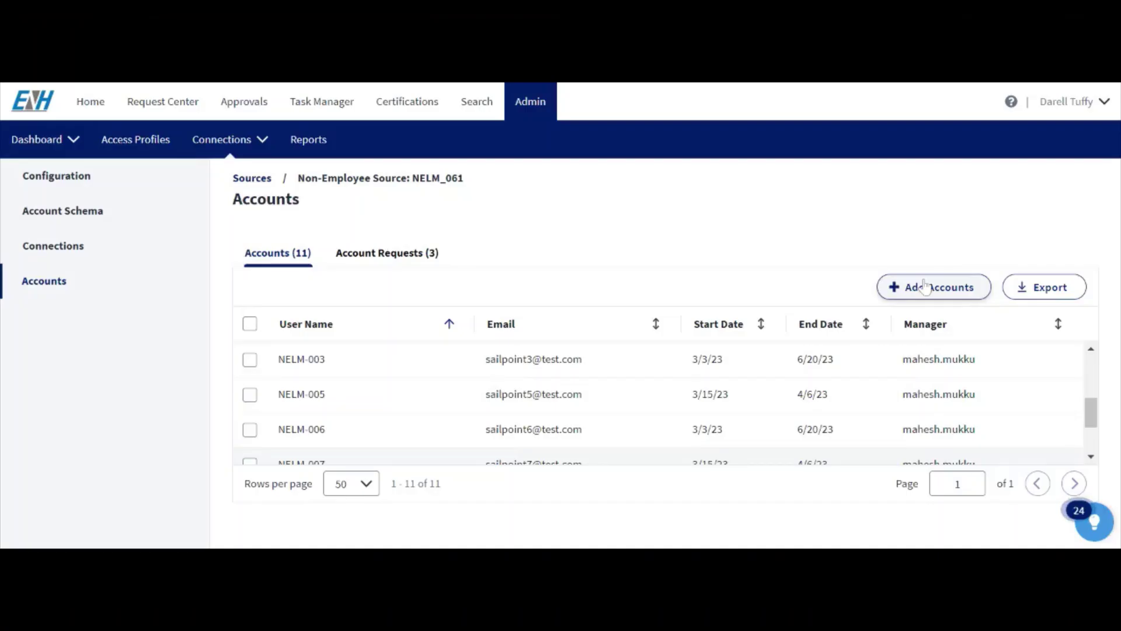
Bulk-upload the filled account template to the NELM_061 source
click(936, 286)
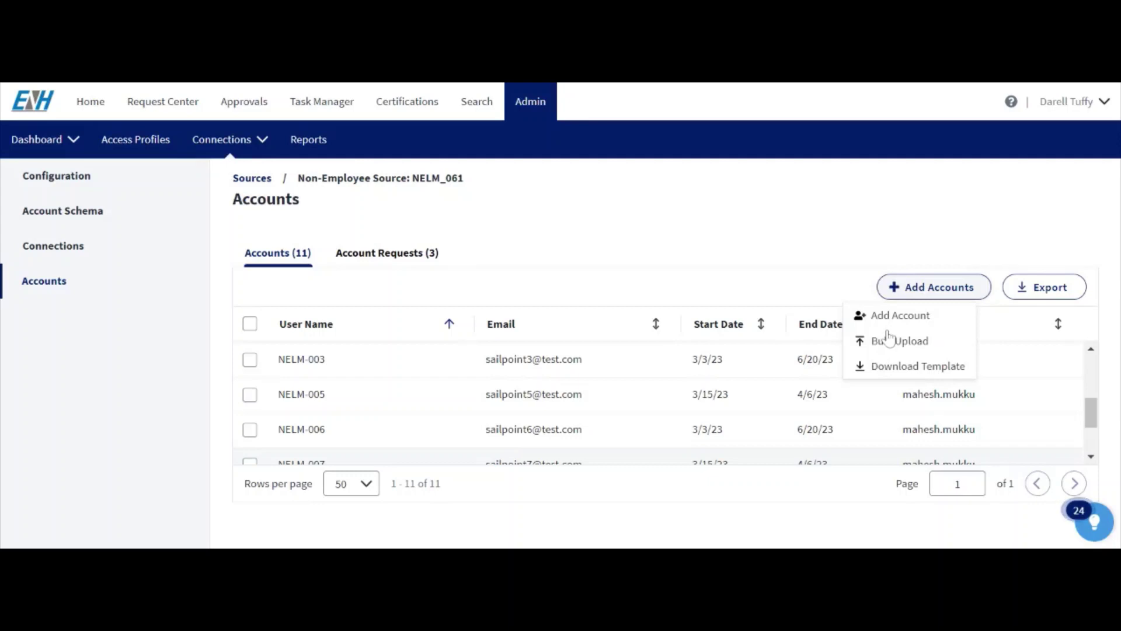
click(888, 339)
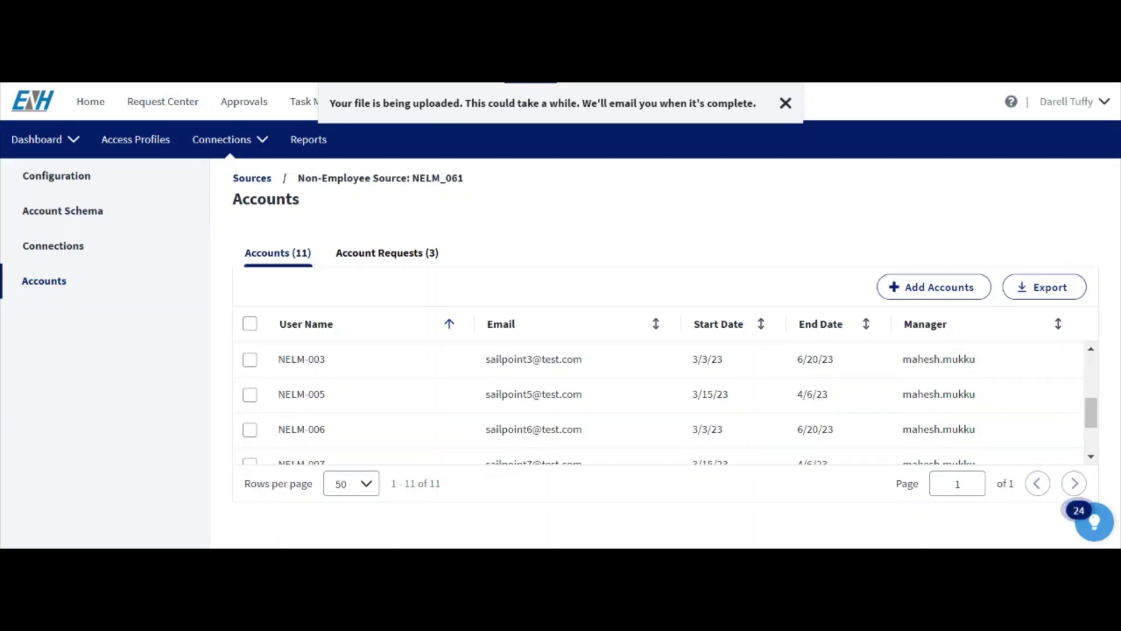
scroll(448, 466, down, 3)
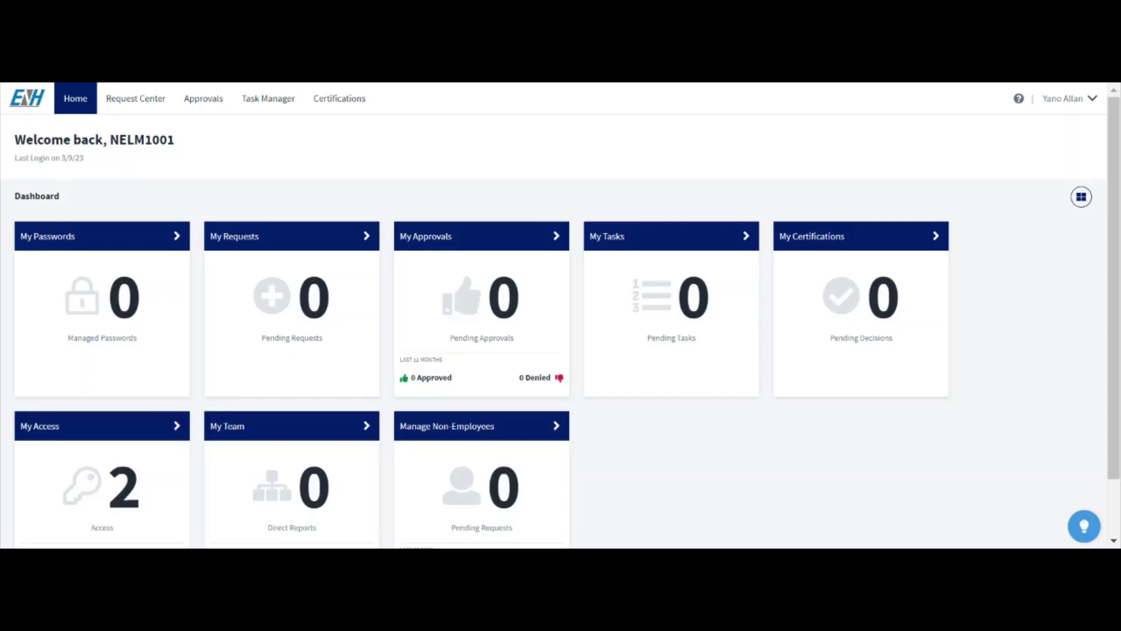
Open source NELM_061 under Manage Non-Employees and review its account requests and 13 accounts
scroll(411, 175, down, 1)
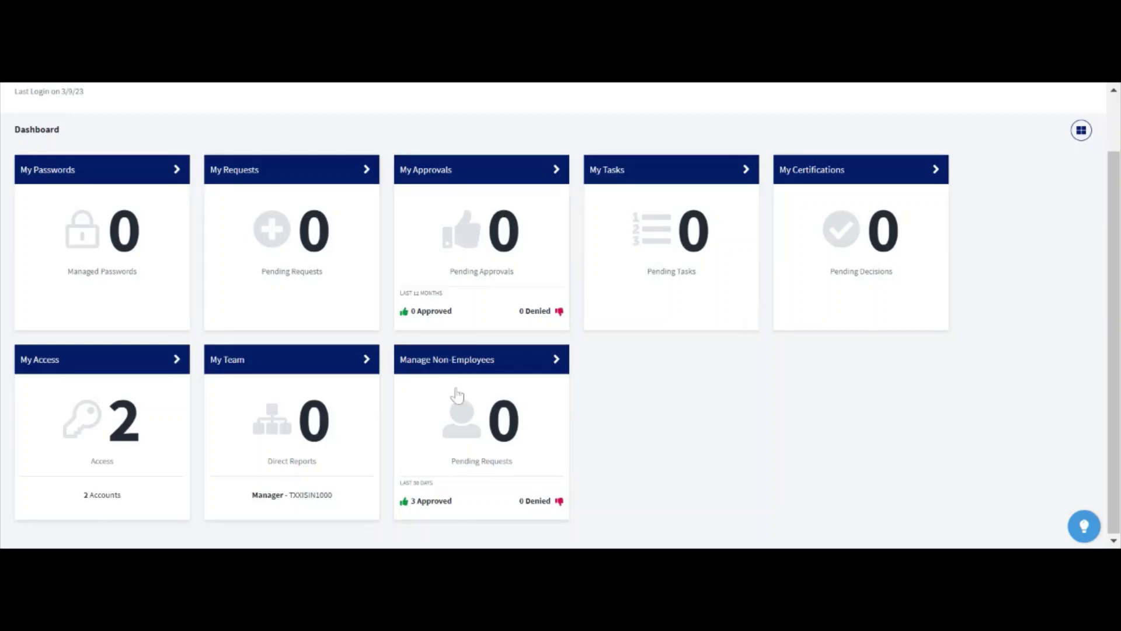
click(454, 391)
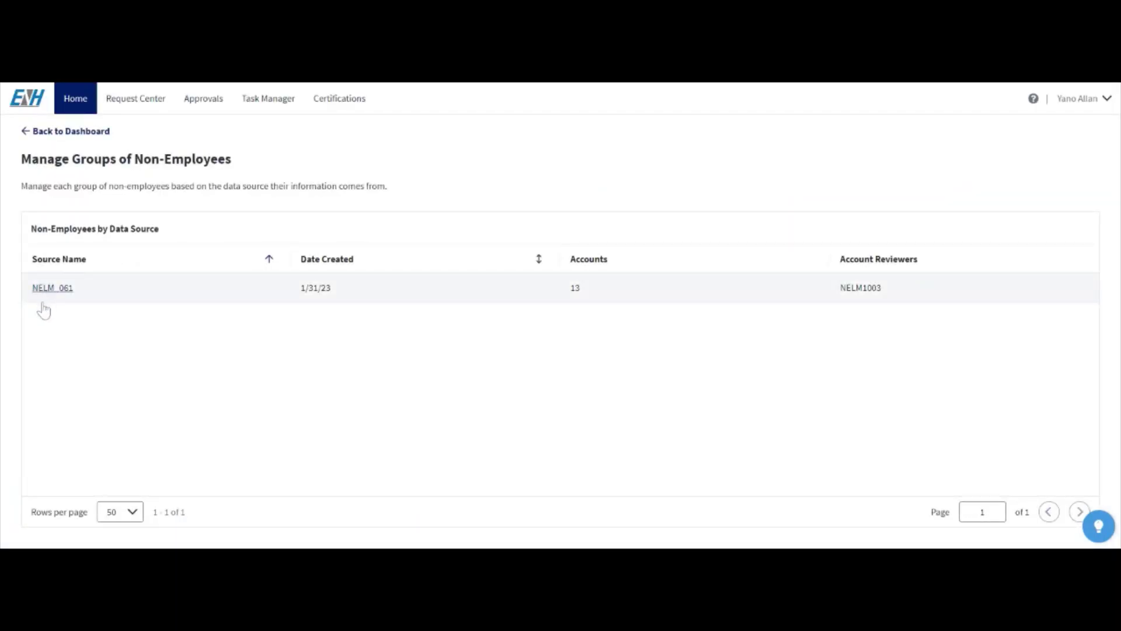
click(63, 295)
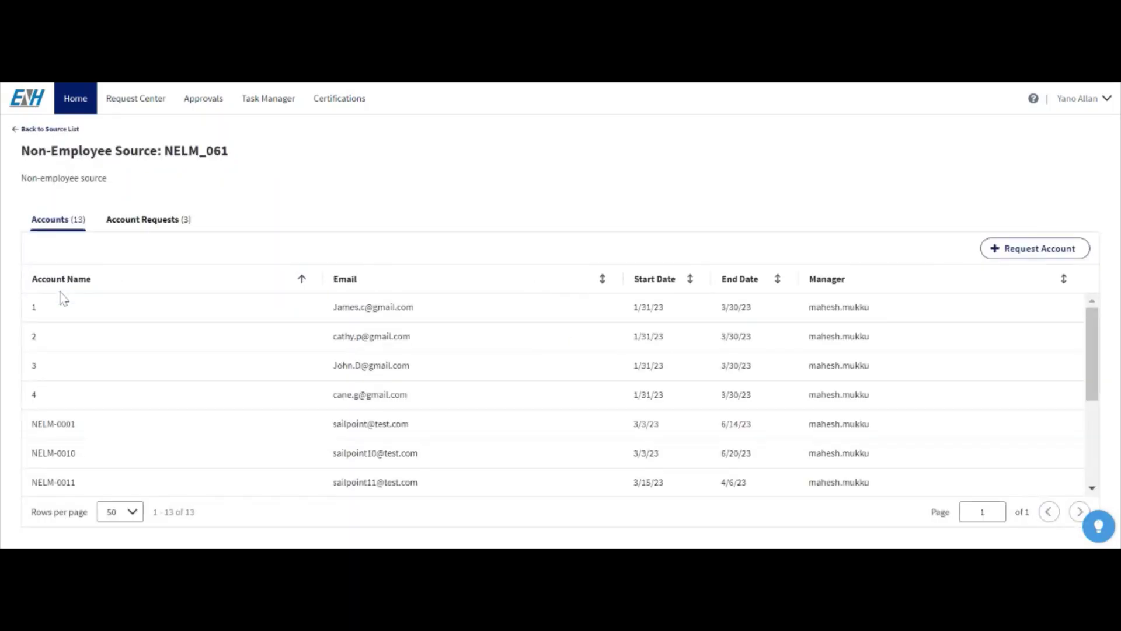
scroll(346, 415, down, 2)
scroll(344, 418, down, 1)
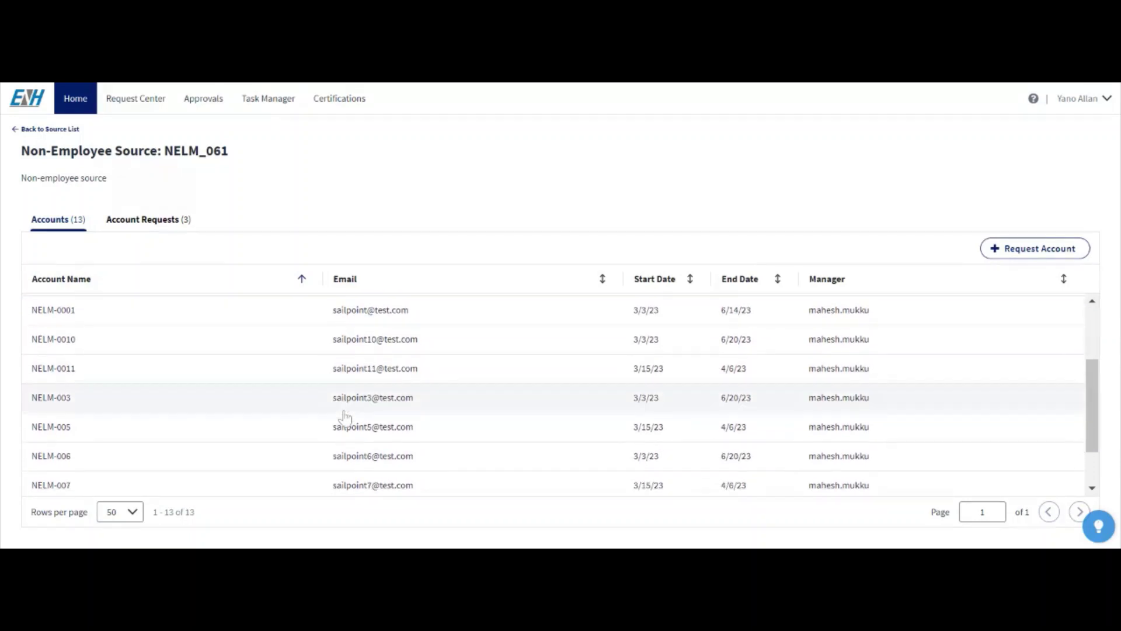
click(178, 224)
click(66, 230)
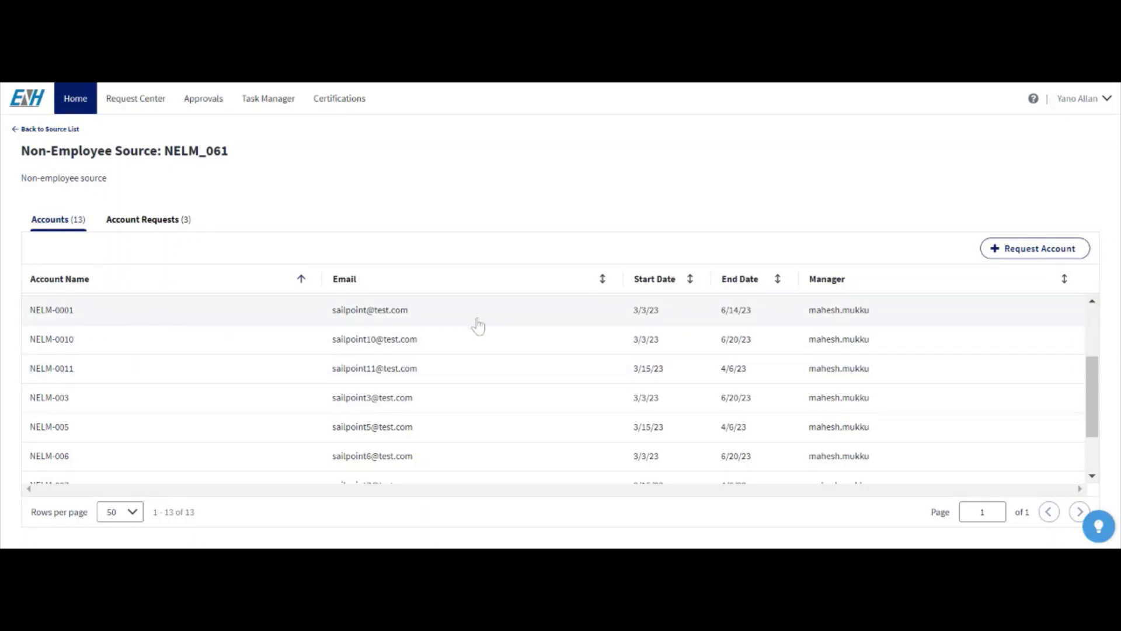
Set account NELM-0001's end date to August 25, 2023 and save it
click(525, 323)
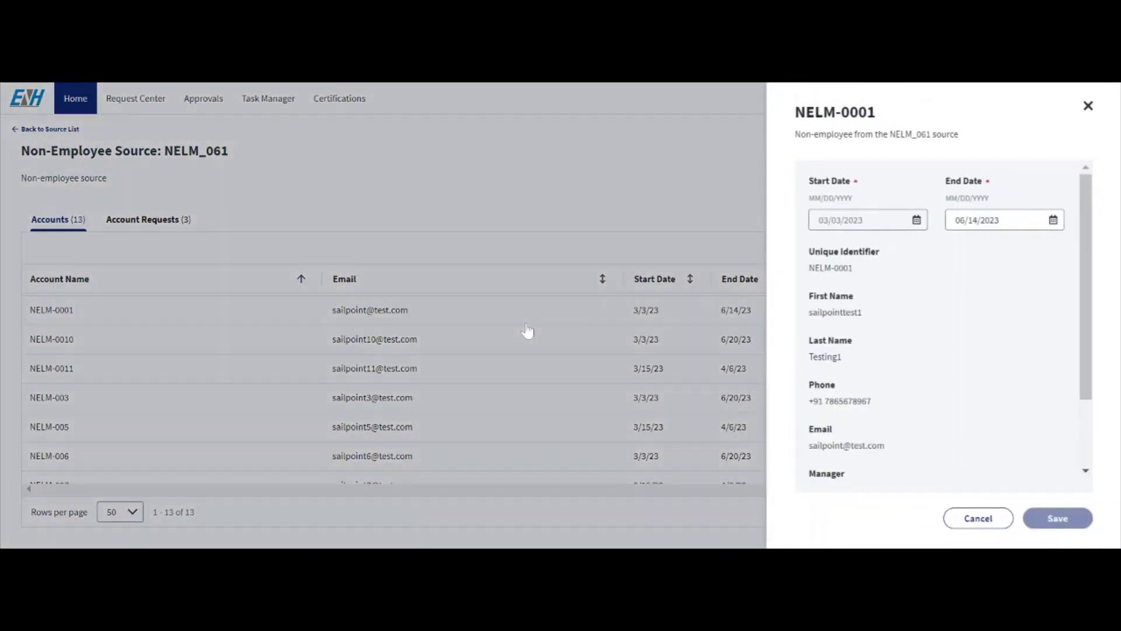
click(1055, 228)
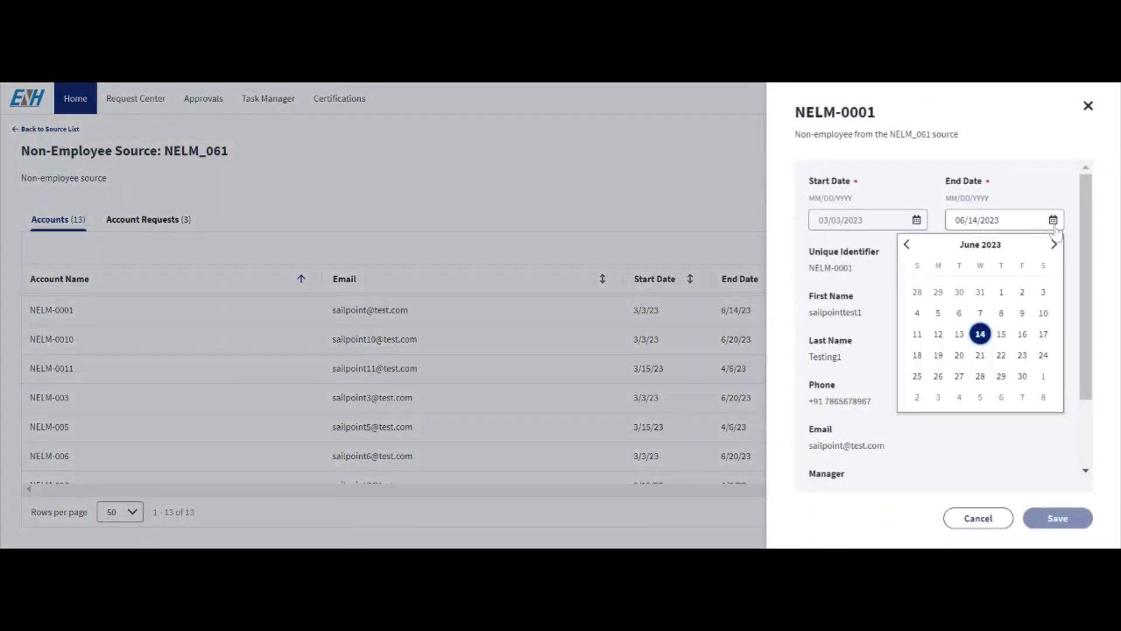
click(1054, 245)
click(1054, 244)
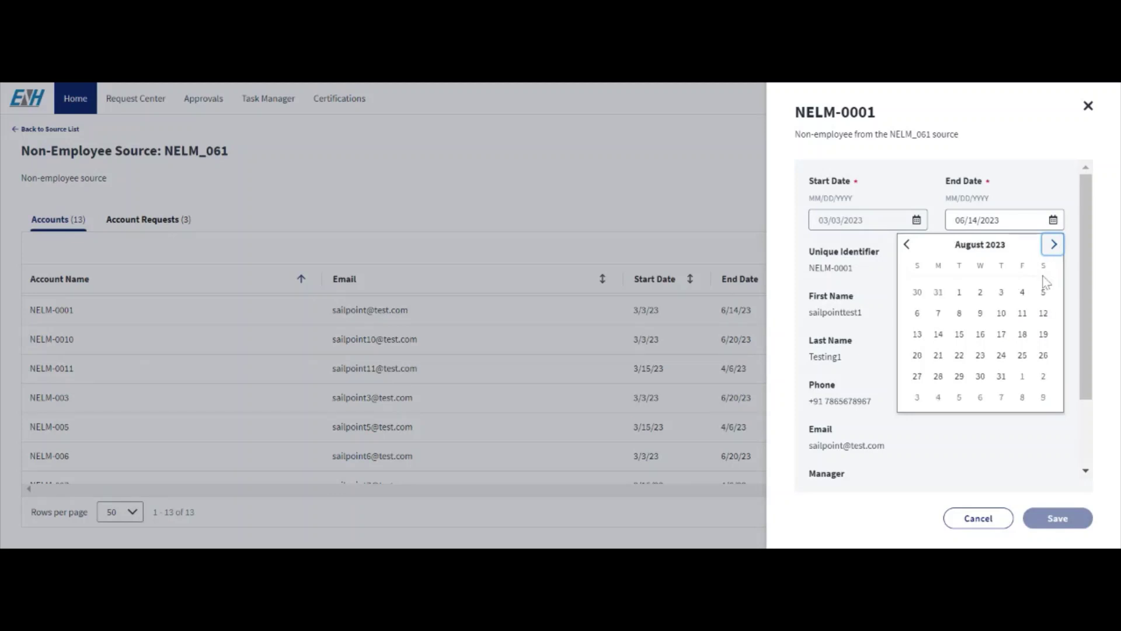
click(1022, 355)
click(1058, 520)
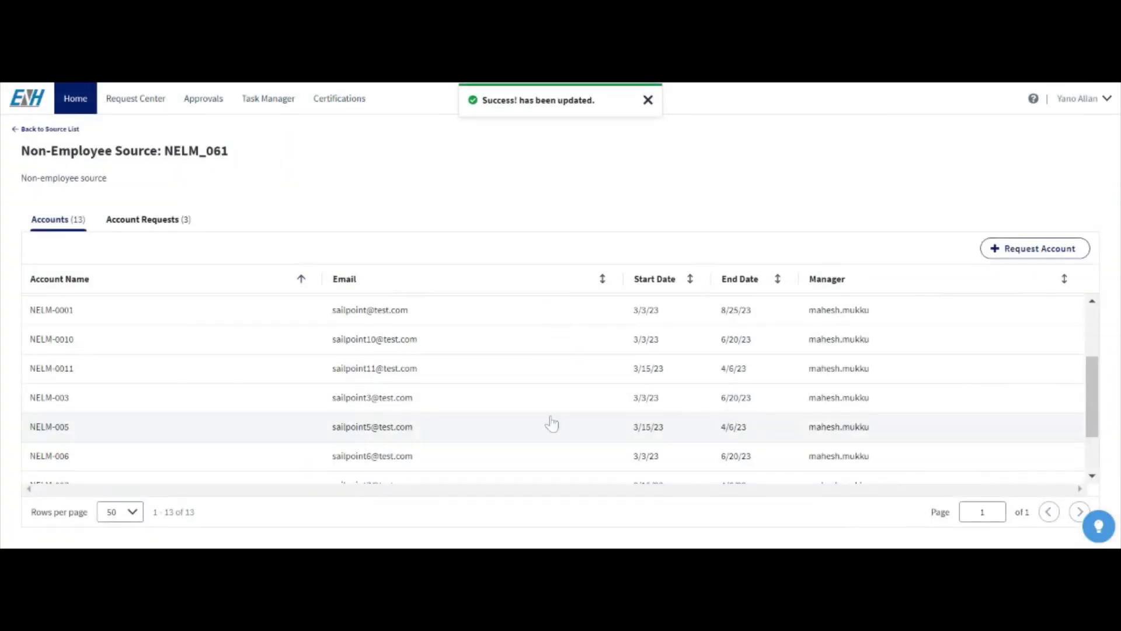
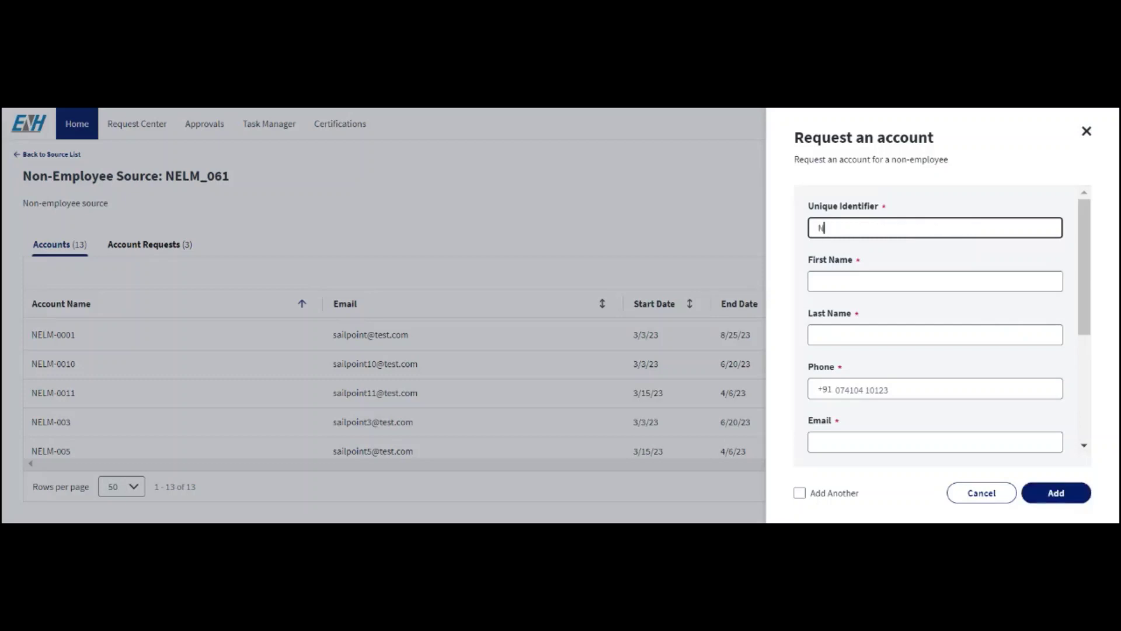
Enter unique identifier NELM-0014 and the account holder's first and last name
text(LM-0014)
click(818, 281)
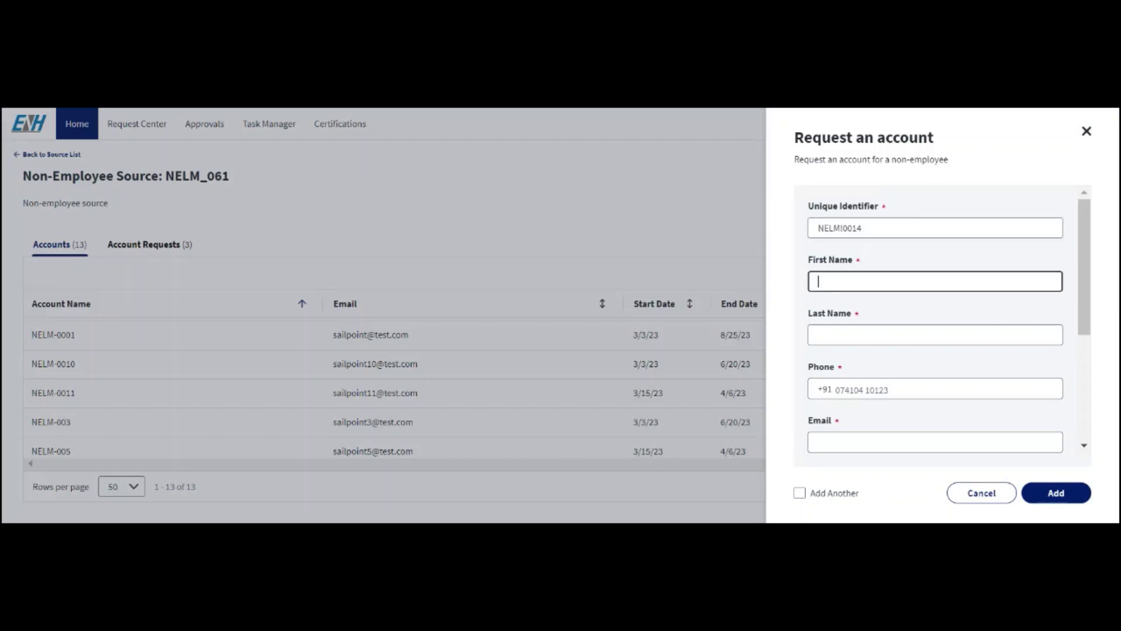
text(Sail)
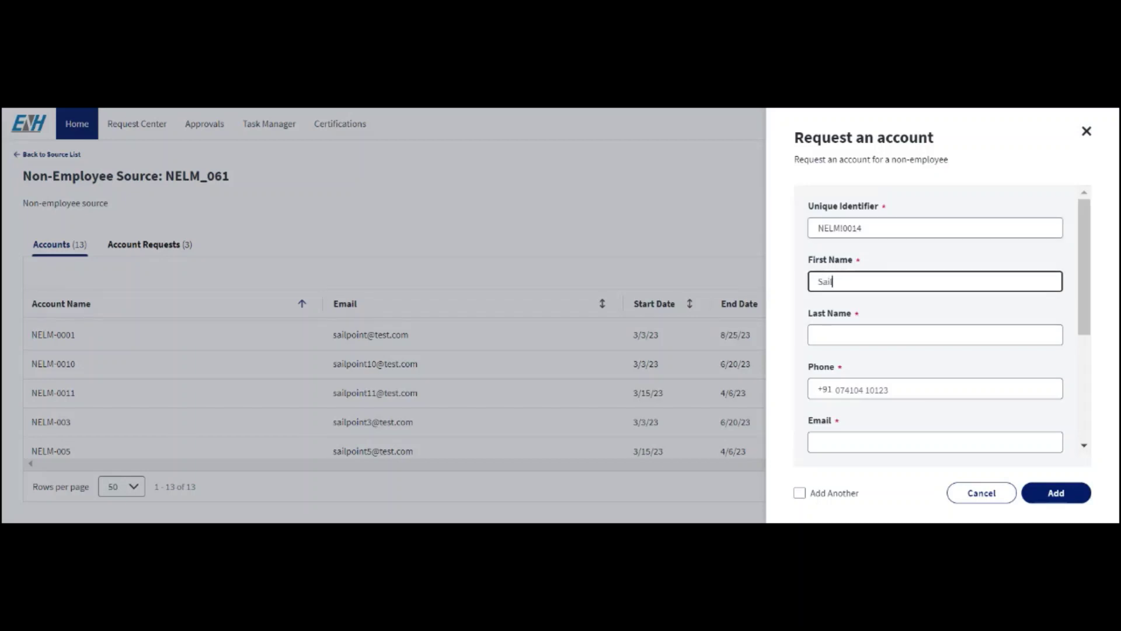
text(point14)
click(818, 335)
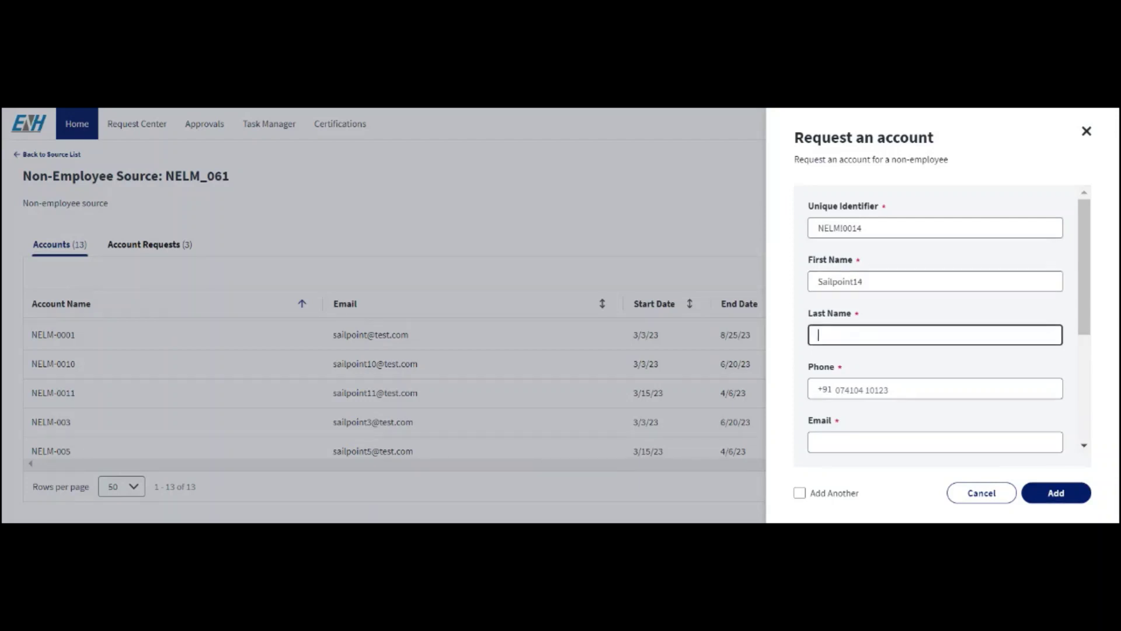
text(test14)
Fill in the account holder's phone number and e-mail address
click(835, 389)
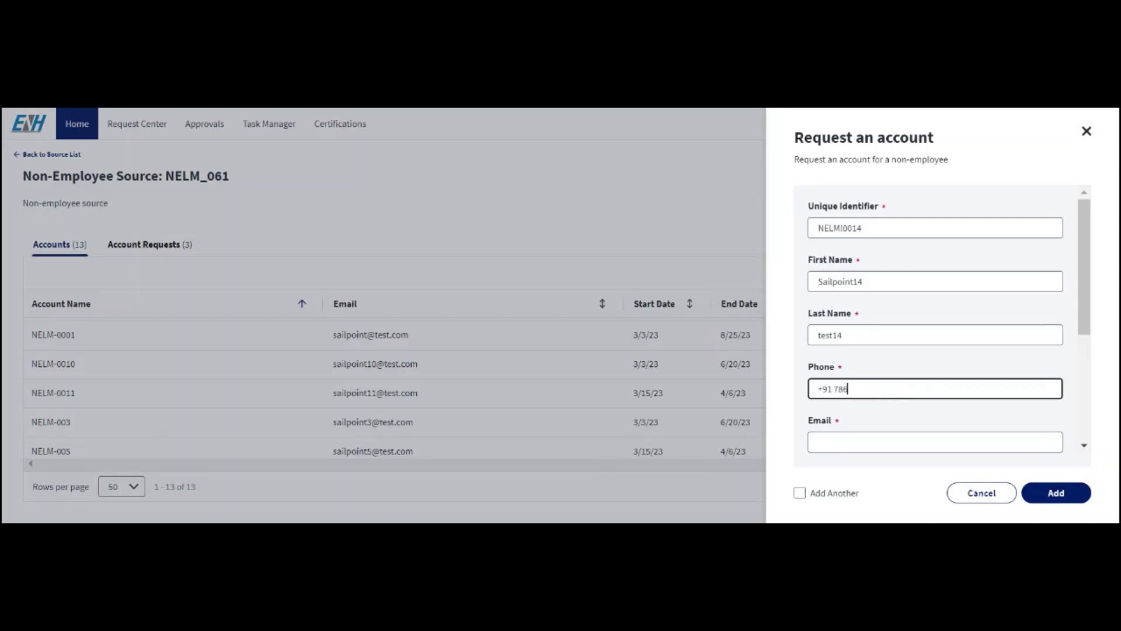
scroll(950, 324, down, 2)
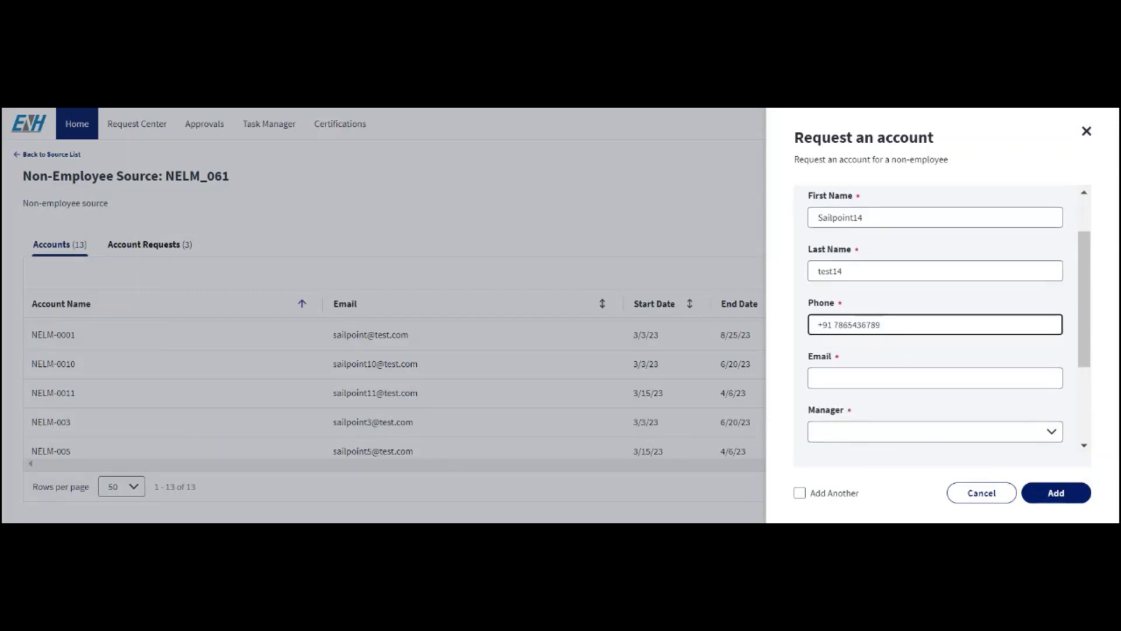
click(835, 378)
text(s)
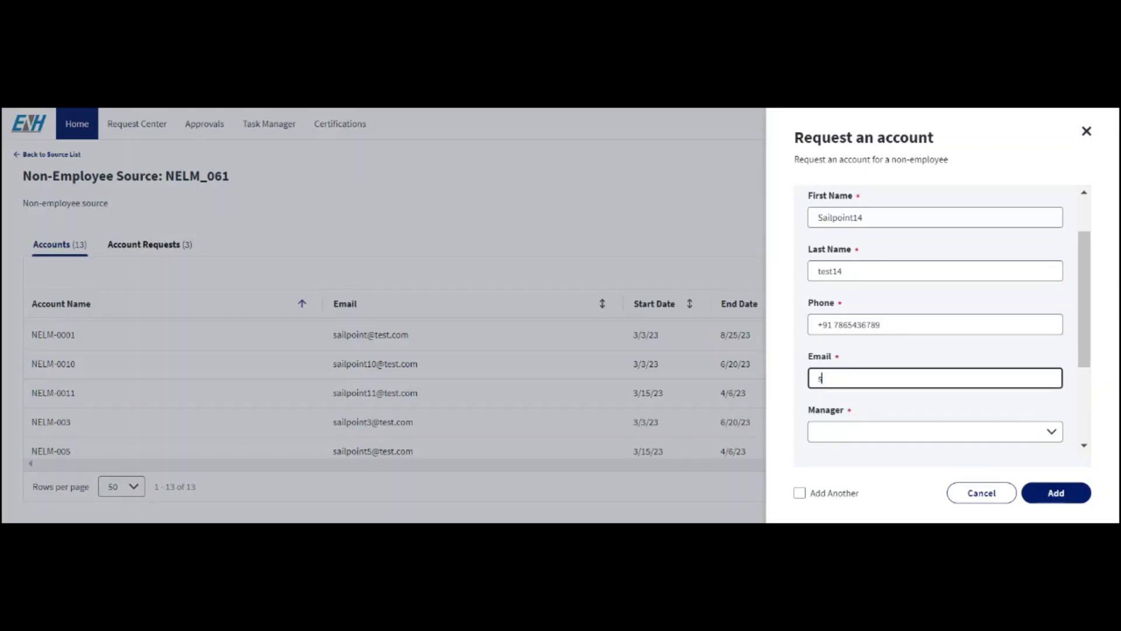
text(ailpoiny)
text(4@test.com)
scroll(942, 327, down, 1)
Choose the manager and set start date 03/10/2023 and end date 04/14/2023
click(934, 372)
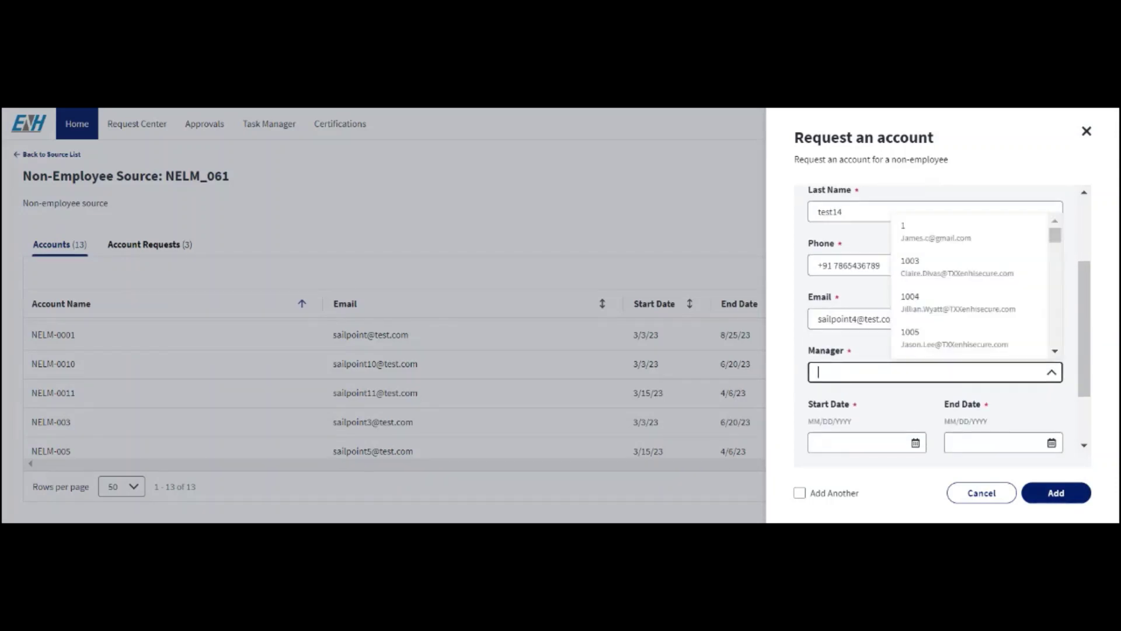
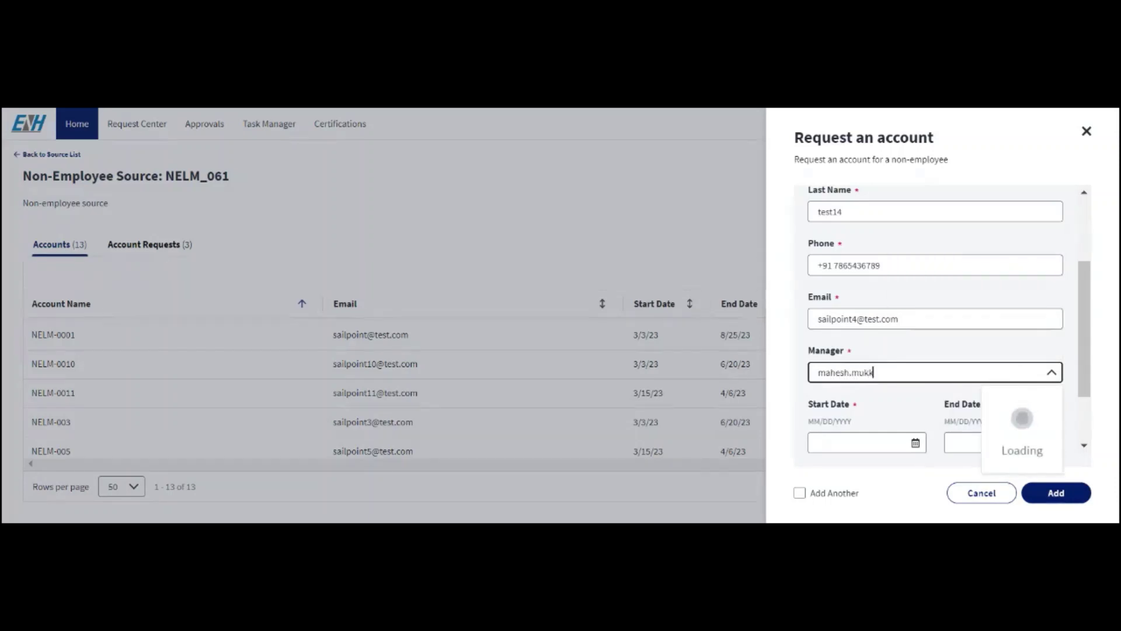
click(999, 409)
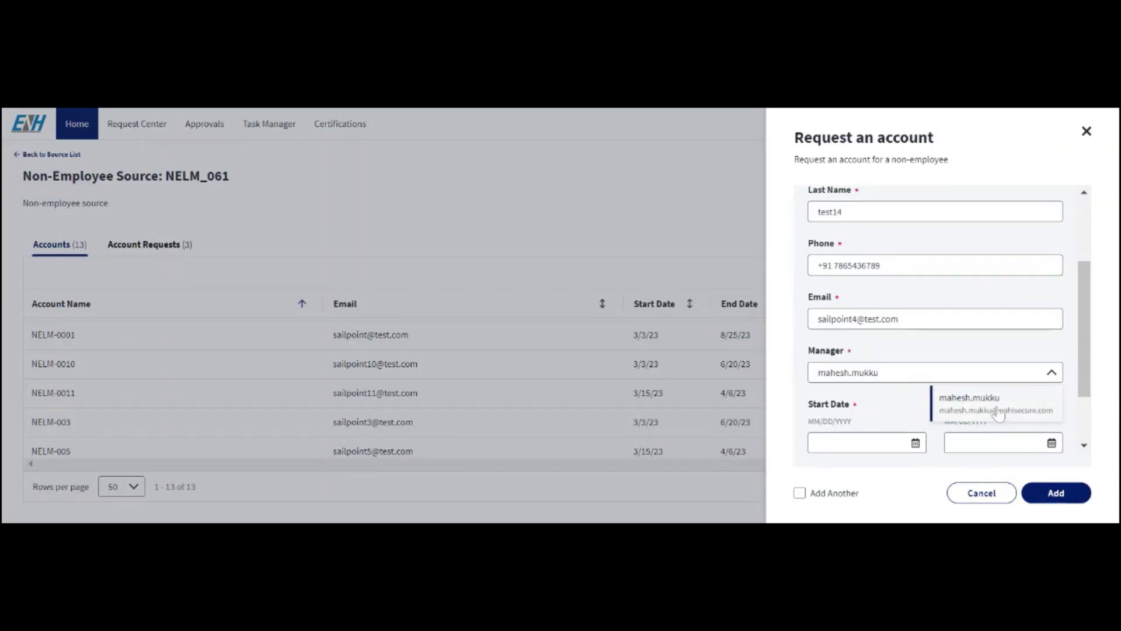
click(916, 443)
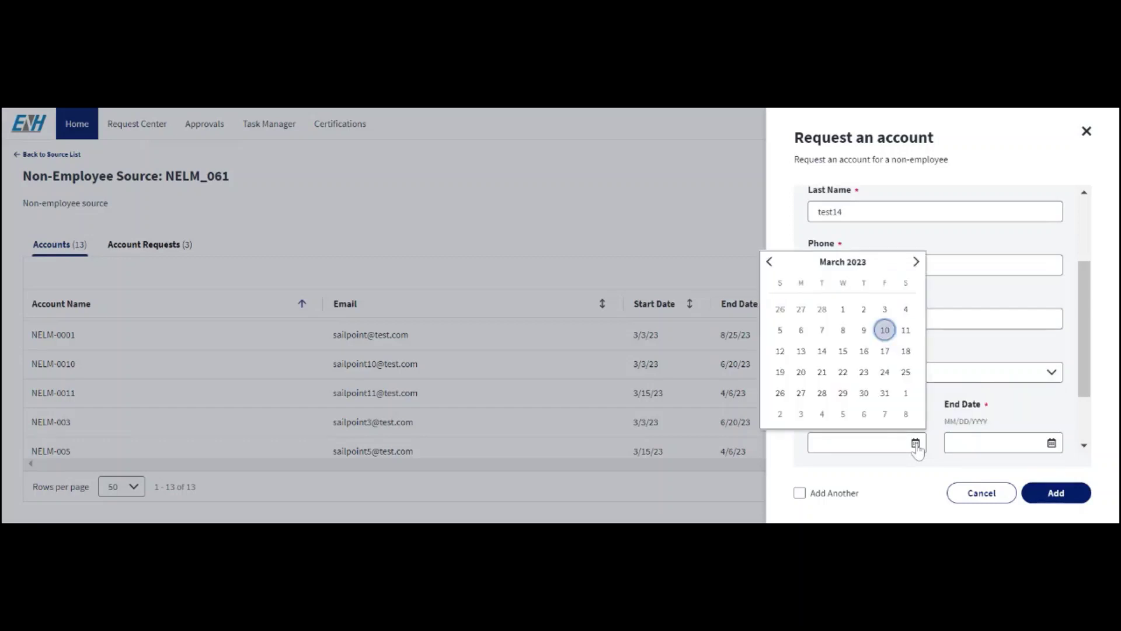
click(885, 335)
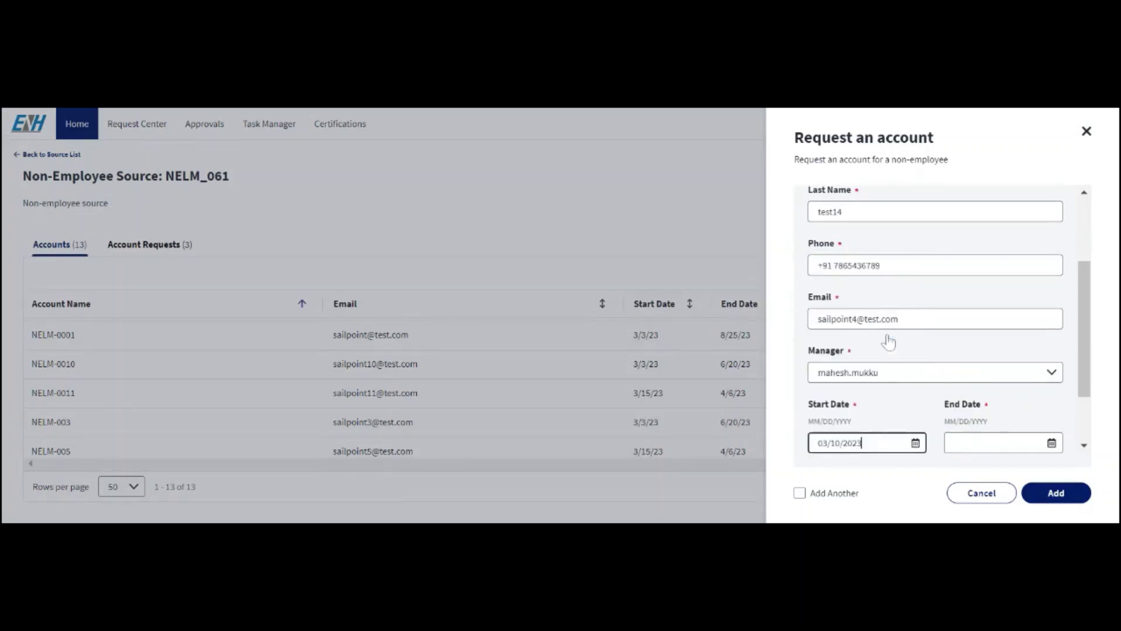
click(1052, 443)
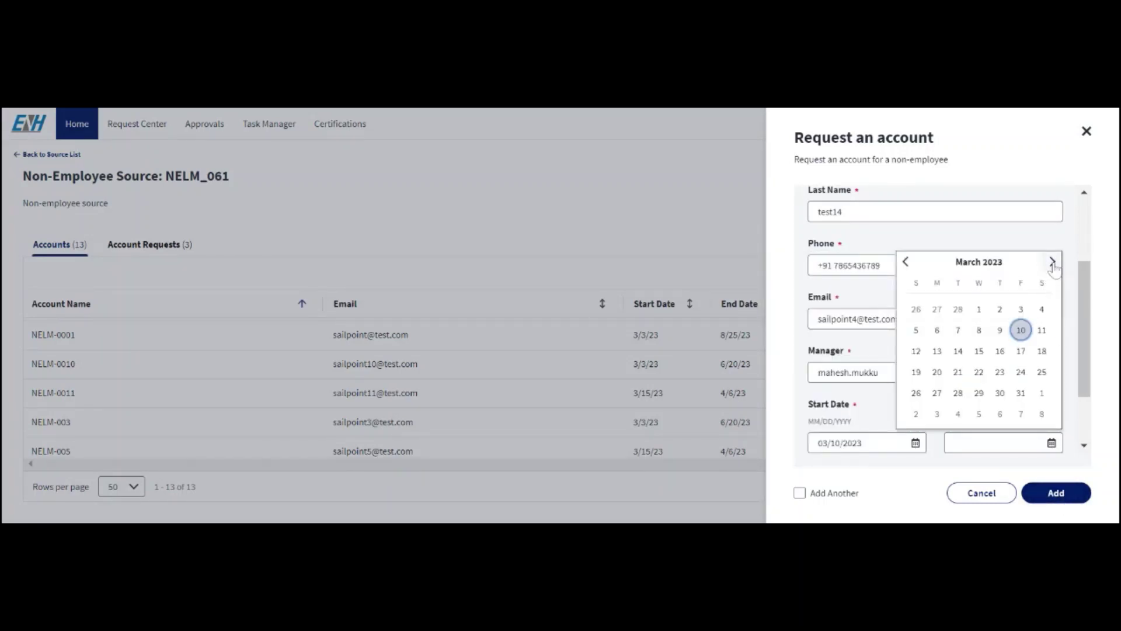
click(1053, 262)
click(1021, 352)
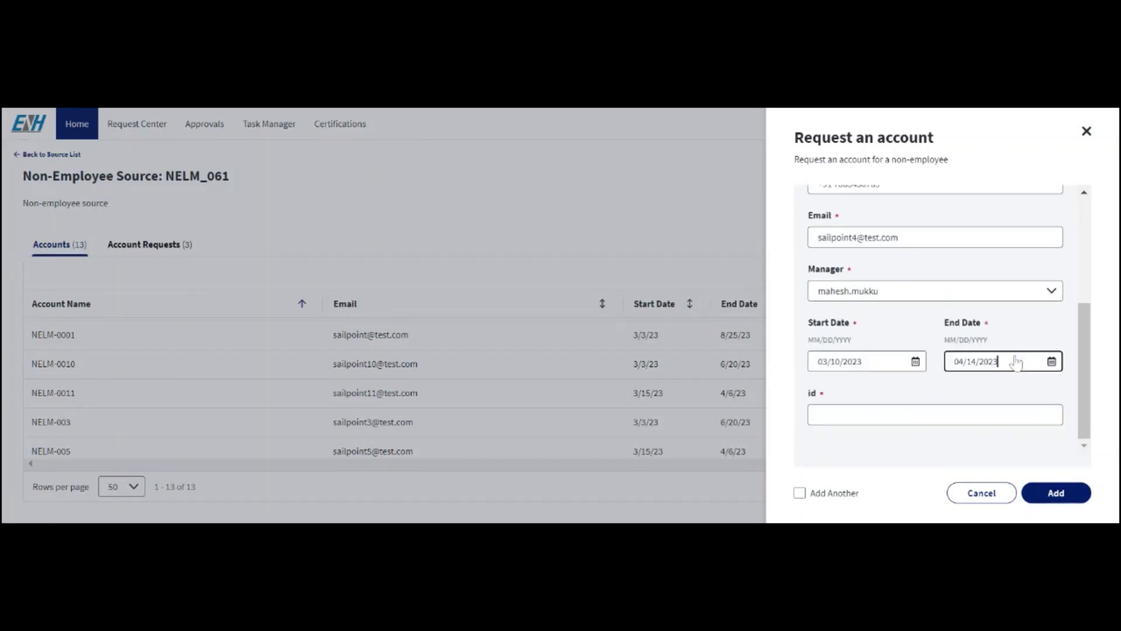
Enter the id value and submit the account request
click(899, 412)
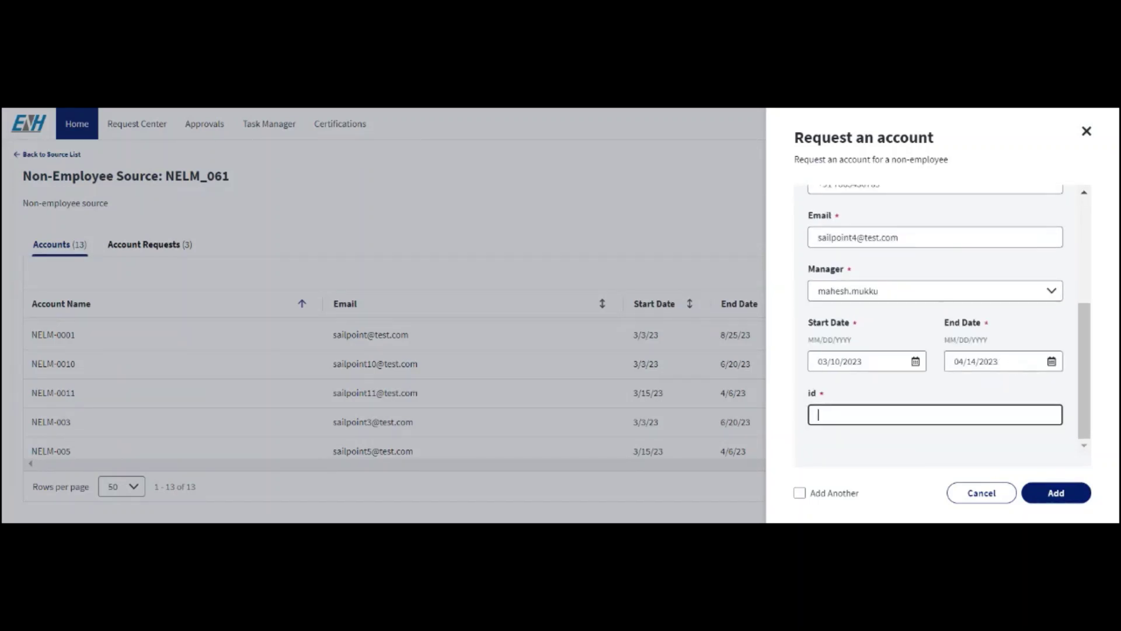
text(ISO10006323)
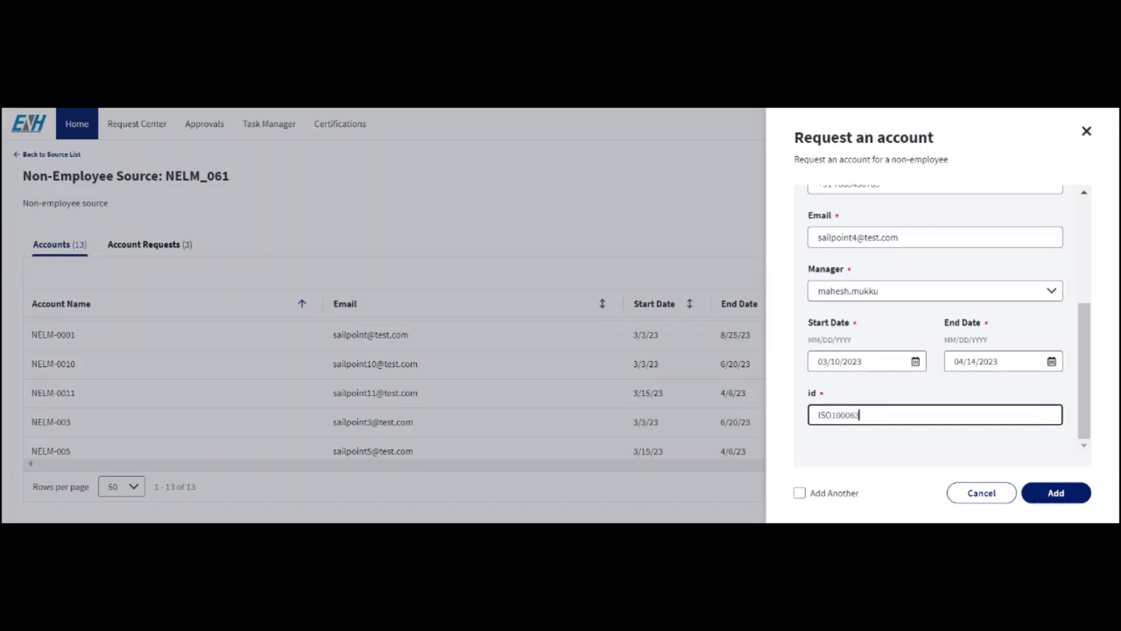
click(1058, 494)
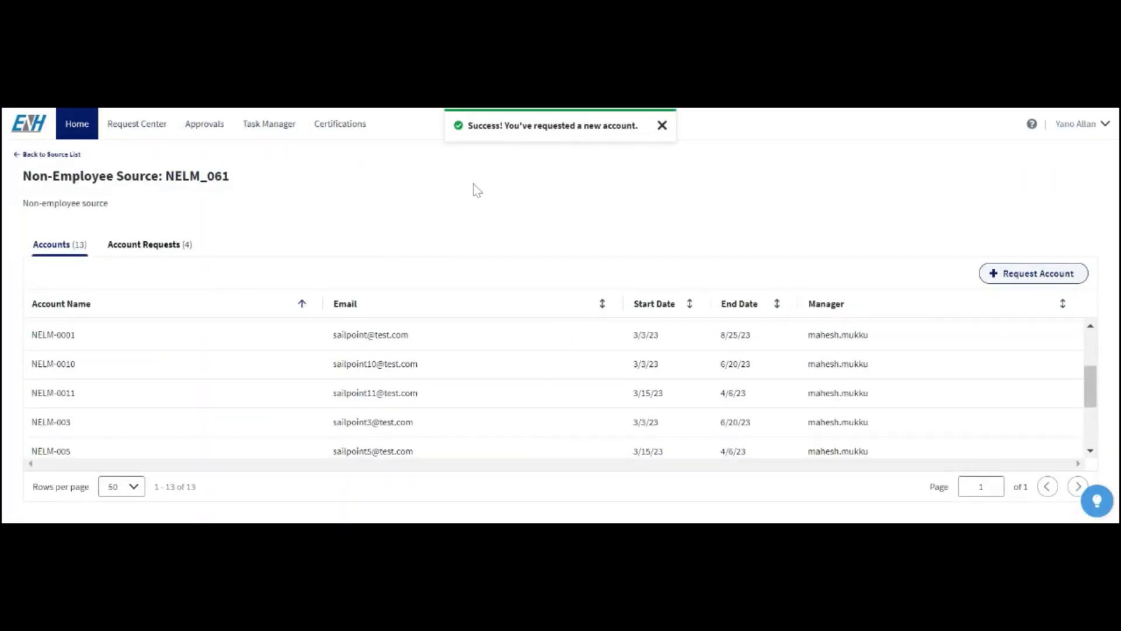
View the workflow of the pending NELM!0014 request under the source's Account Requests
click(152, 245)
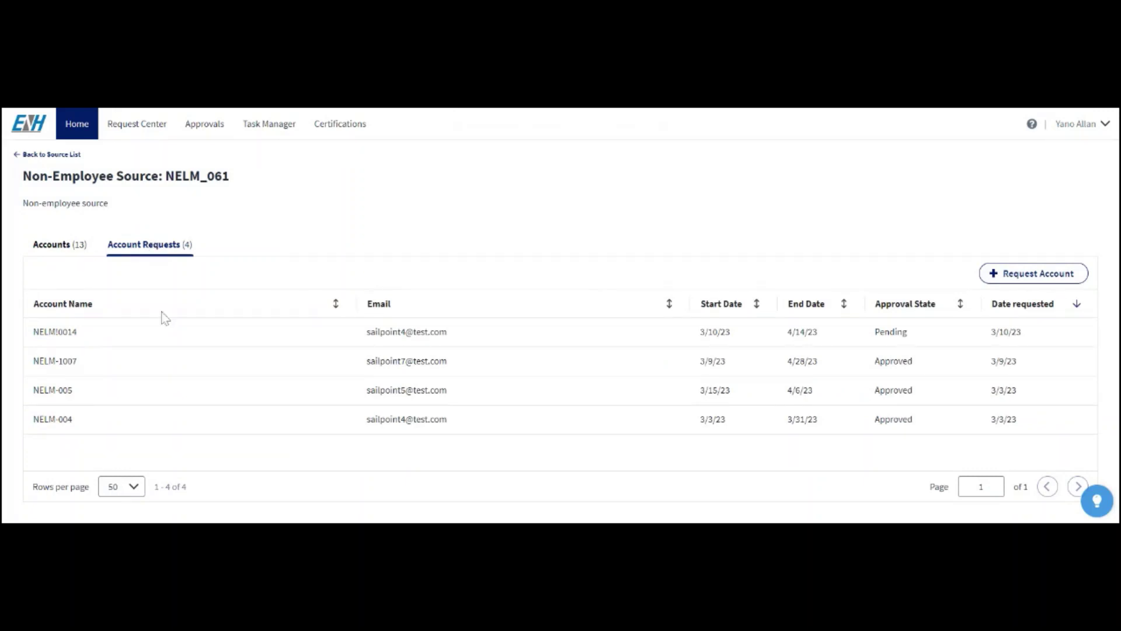
click(175, 342)
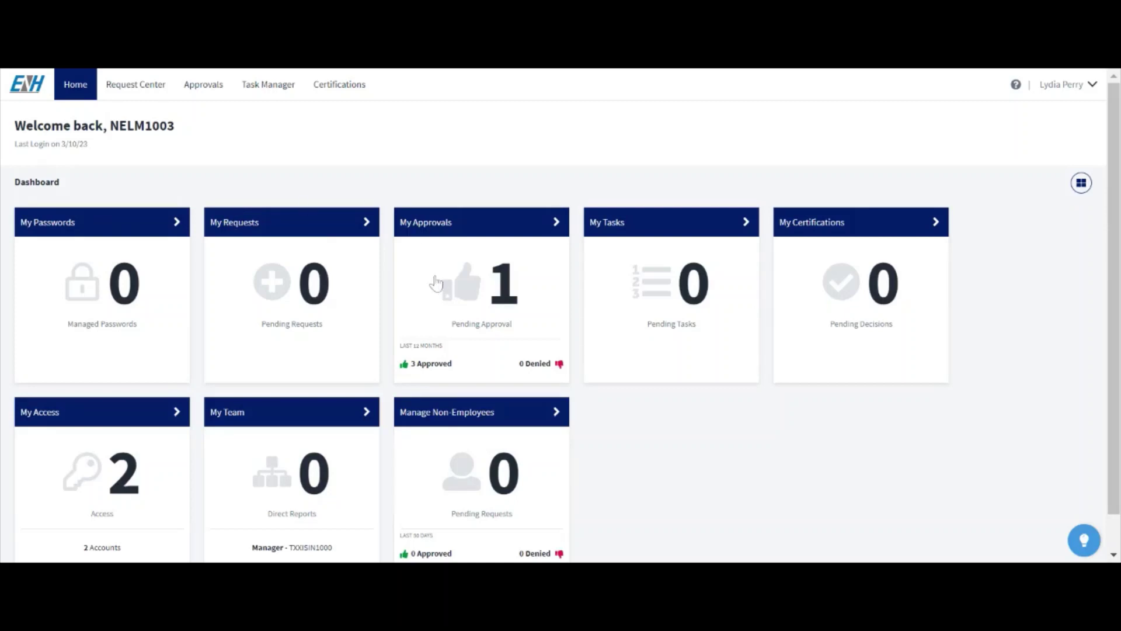
Review the pending Non-Employee Account request for NELM!0014 and approve it
click(495, 299)
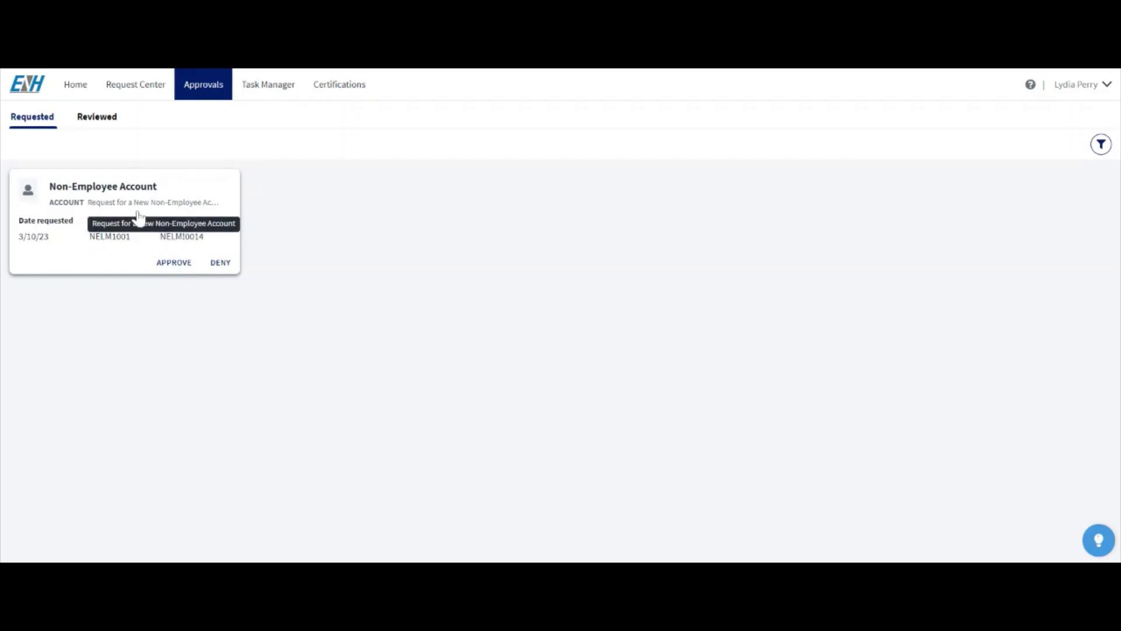
click(138, 218)
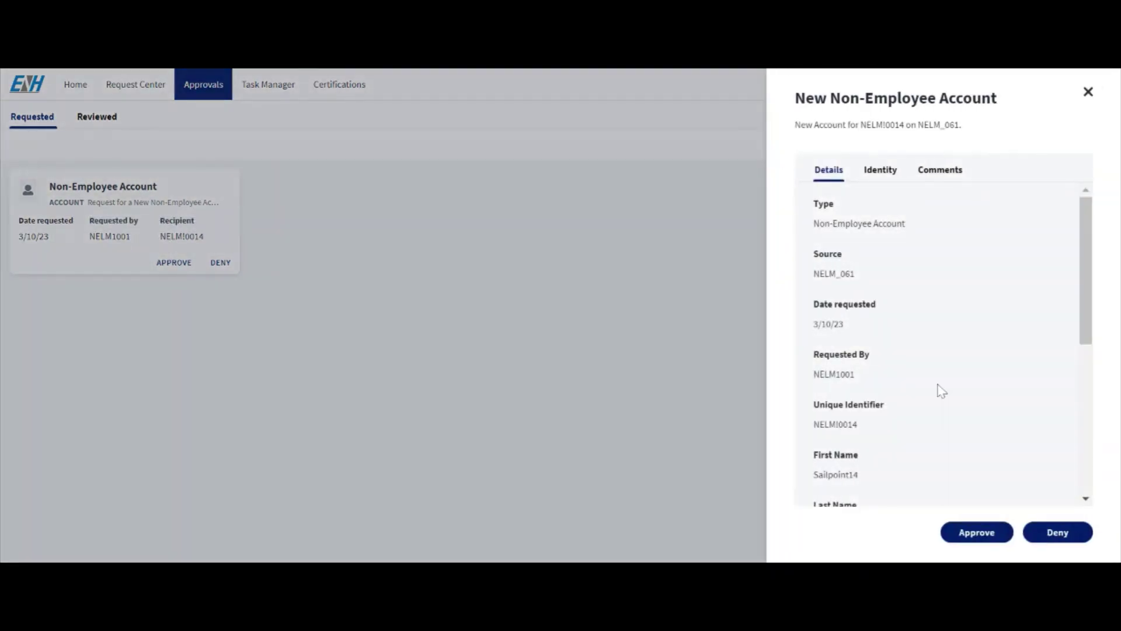
scroll(939, 388, down, 2)
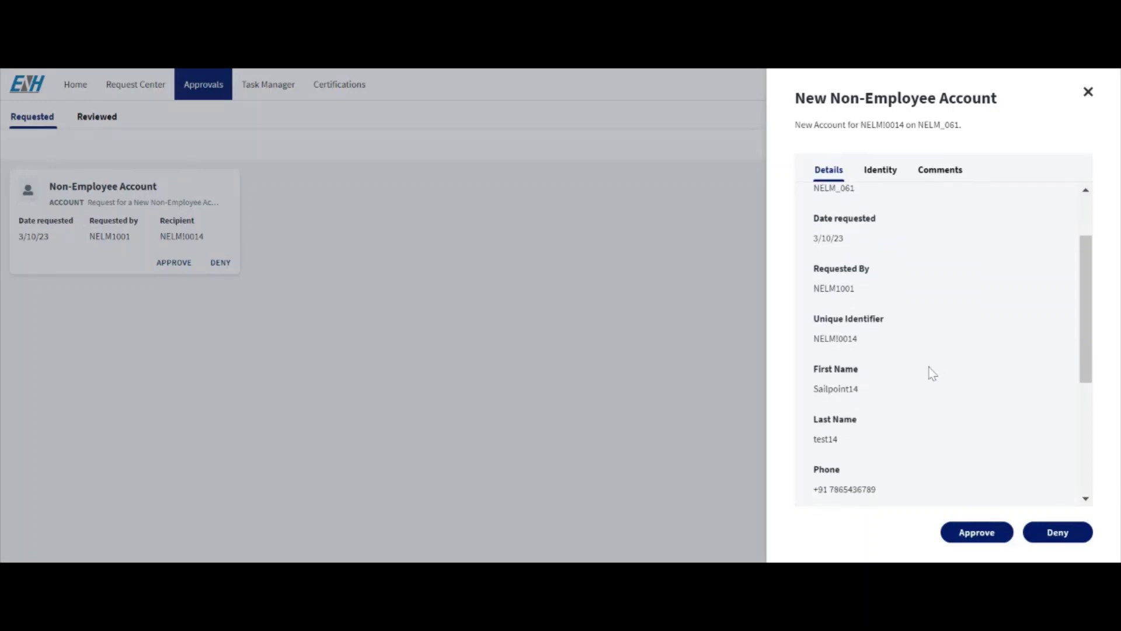
scroll(931, 373, down, 1)
scroll(933, 374, down, 3)
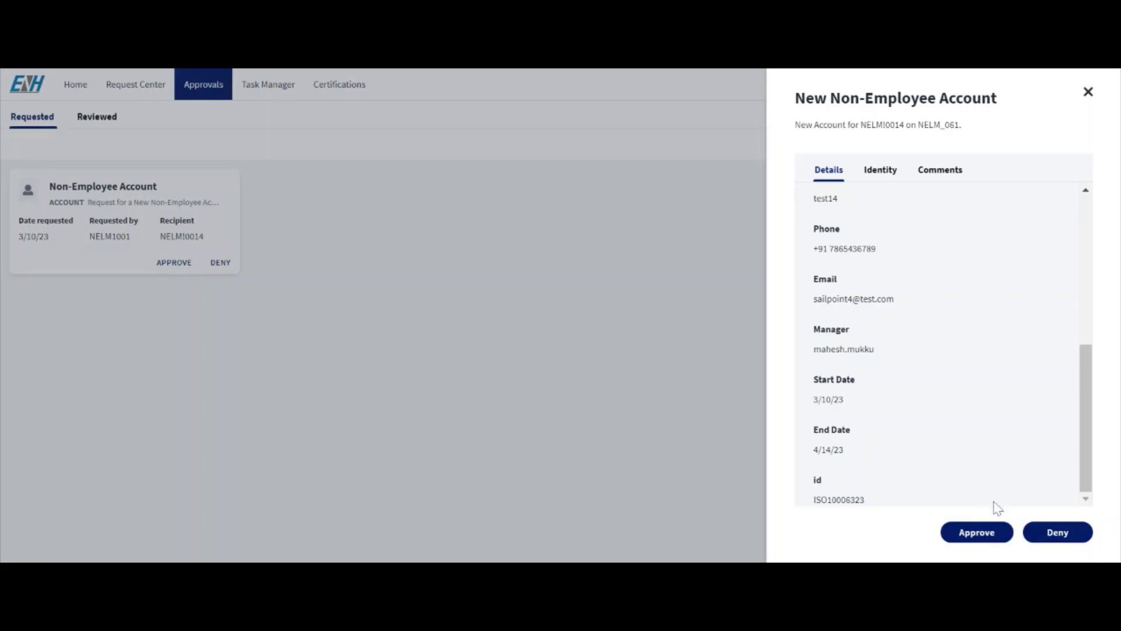
click(978, 532)
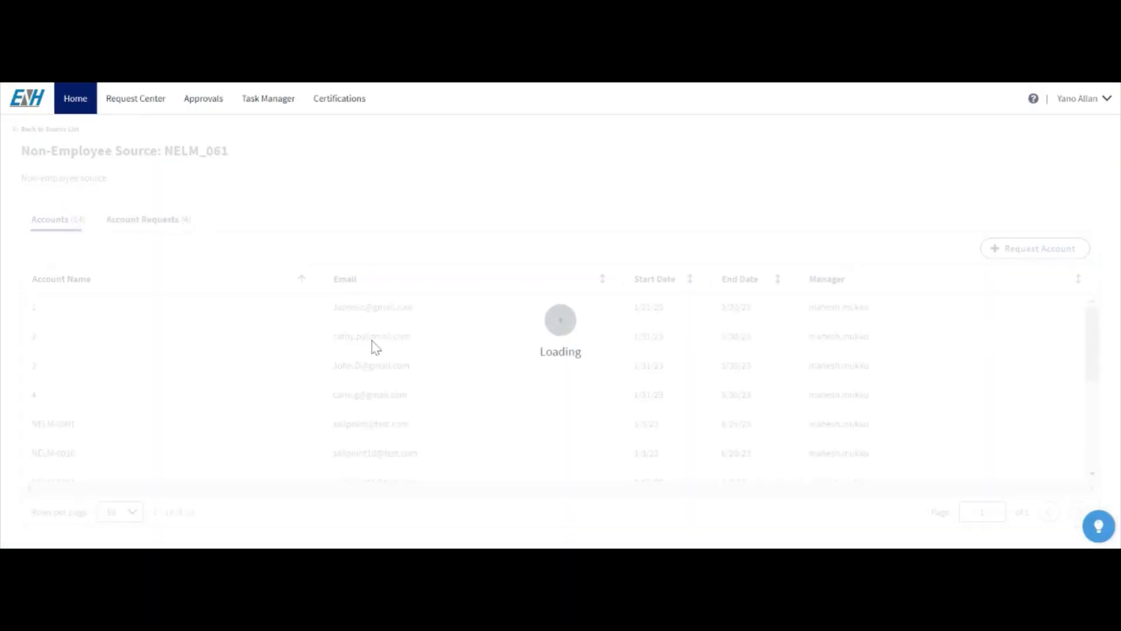
Check NELM!0014's approved request workflow on NELM_061, then view the source's accounts list
click(146, 222)
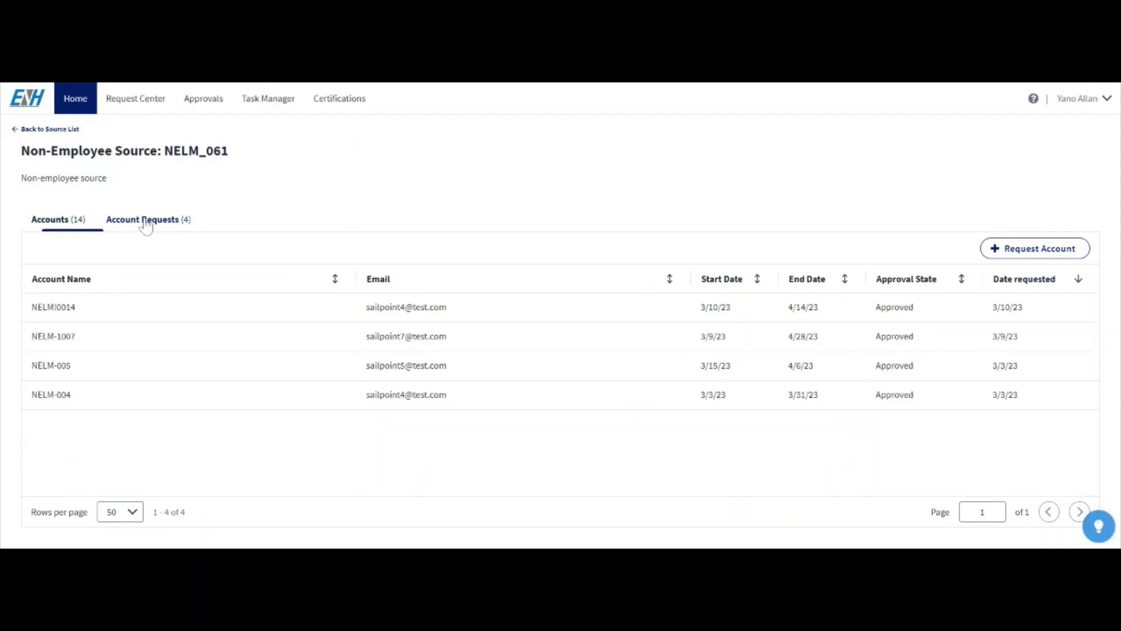
click(149, 308)
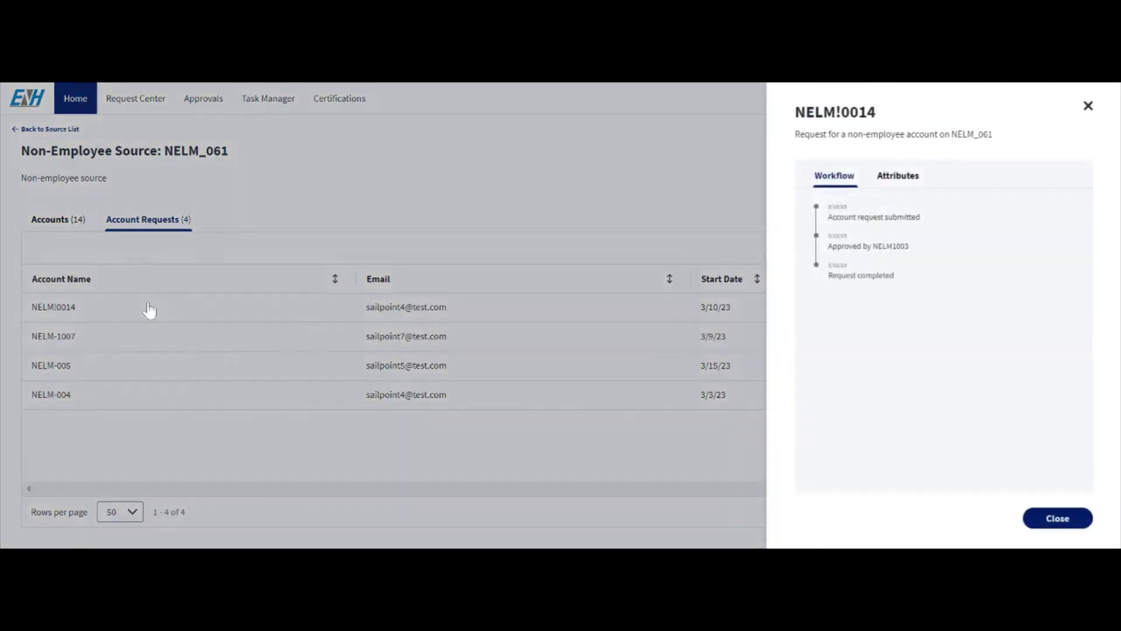
click(1088, 106)
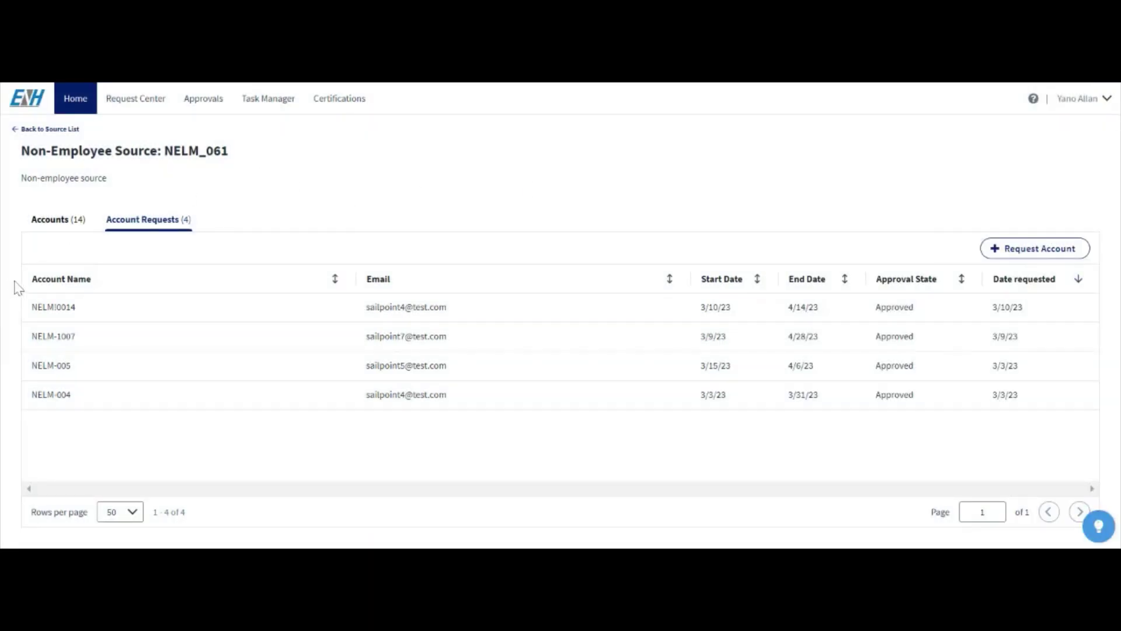
click(60, 222)
scroll(201, 367, down, 5)
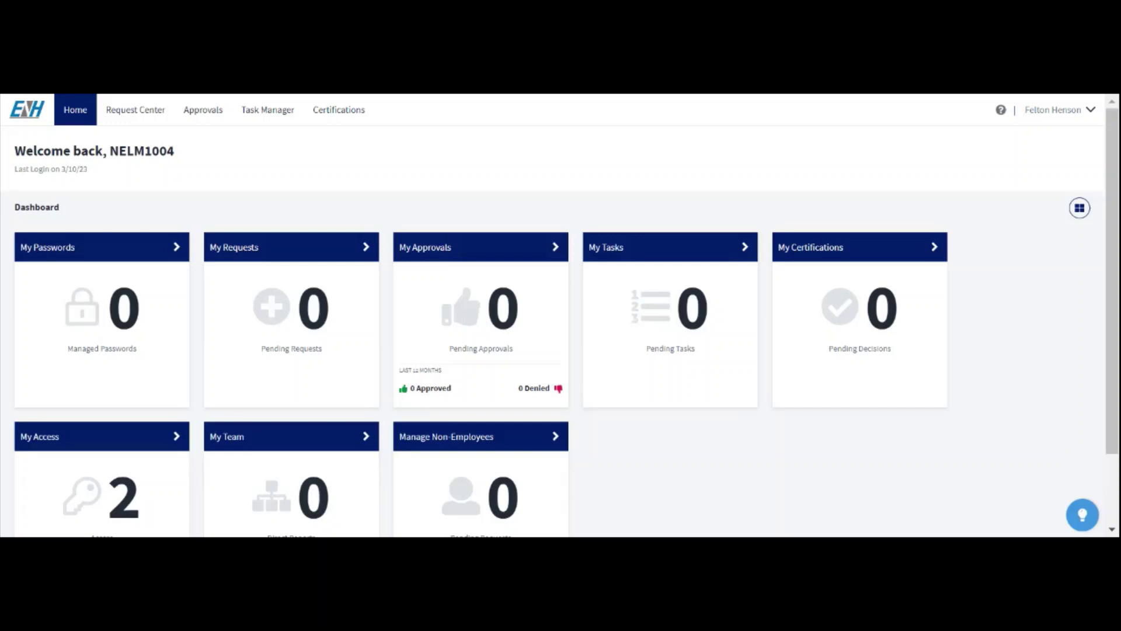
scroll(448, 417, down, 1)
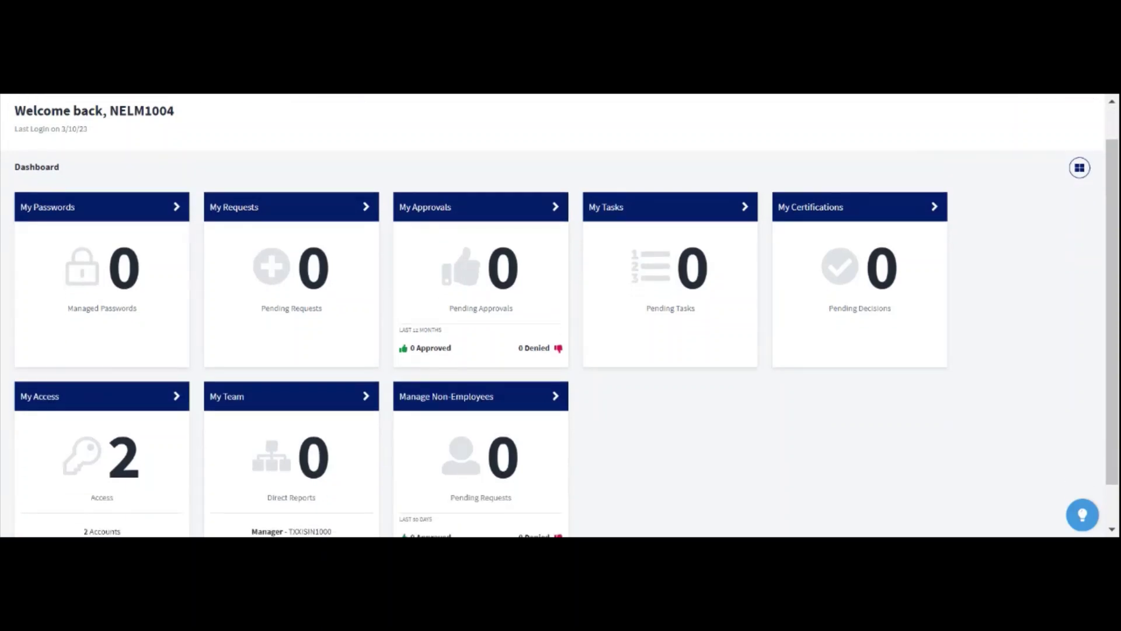
click(448, 416)
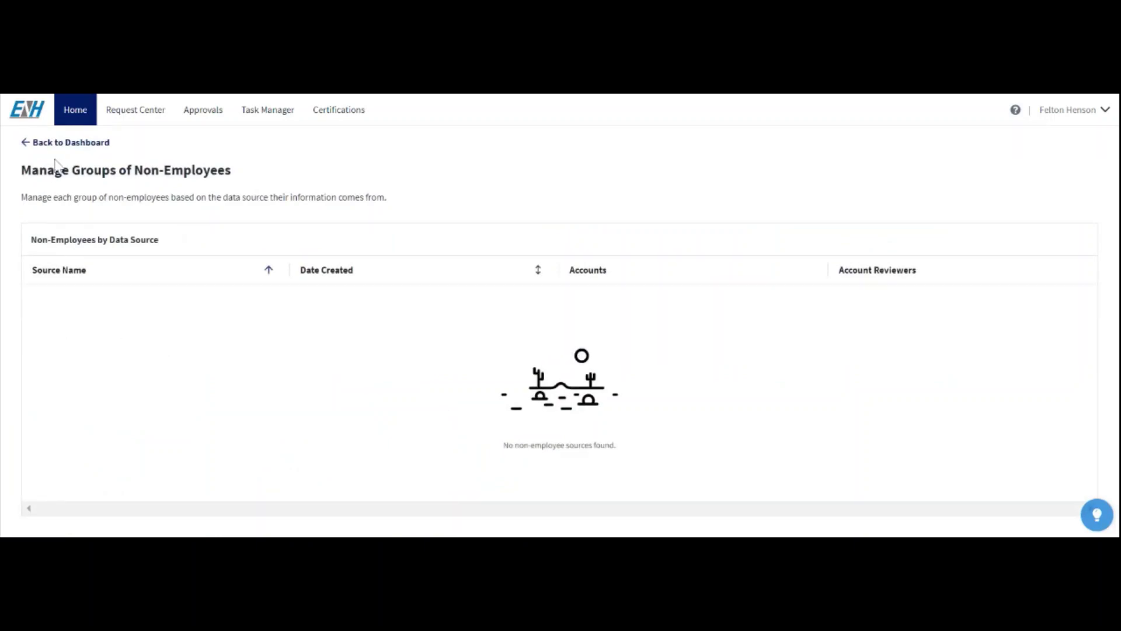
click(30, 144)
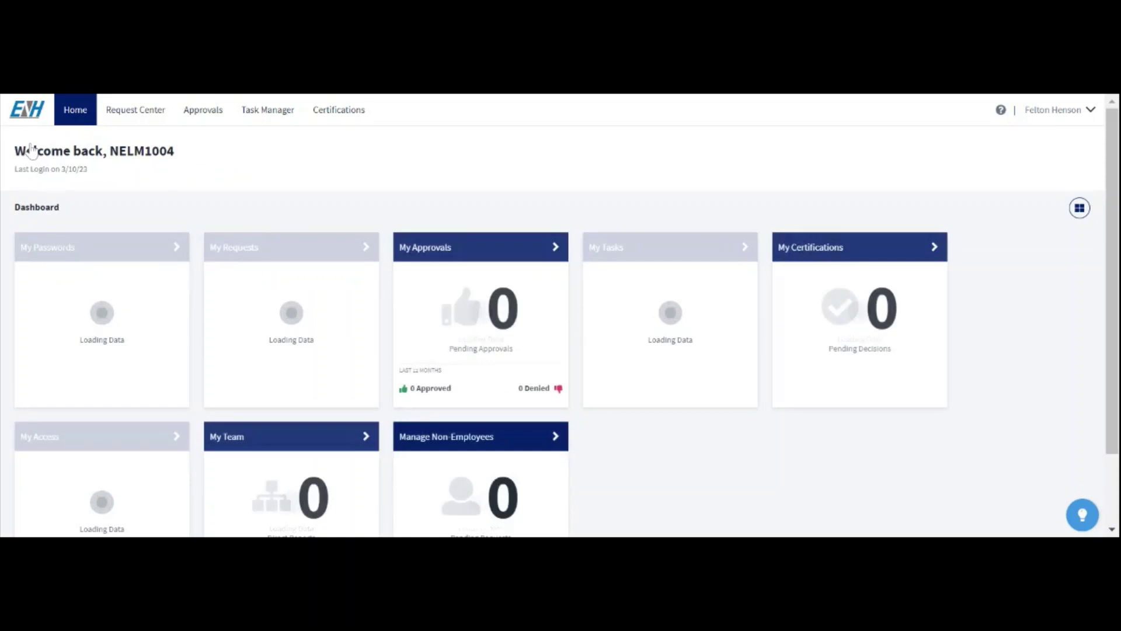
click(134, 111)
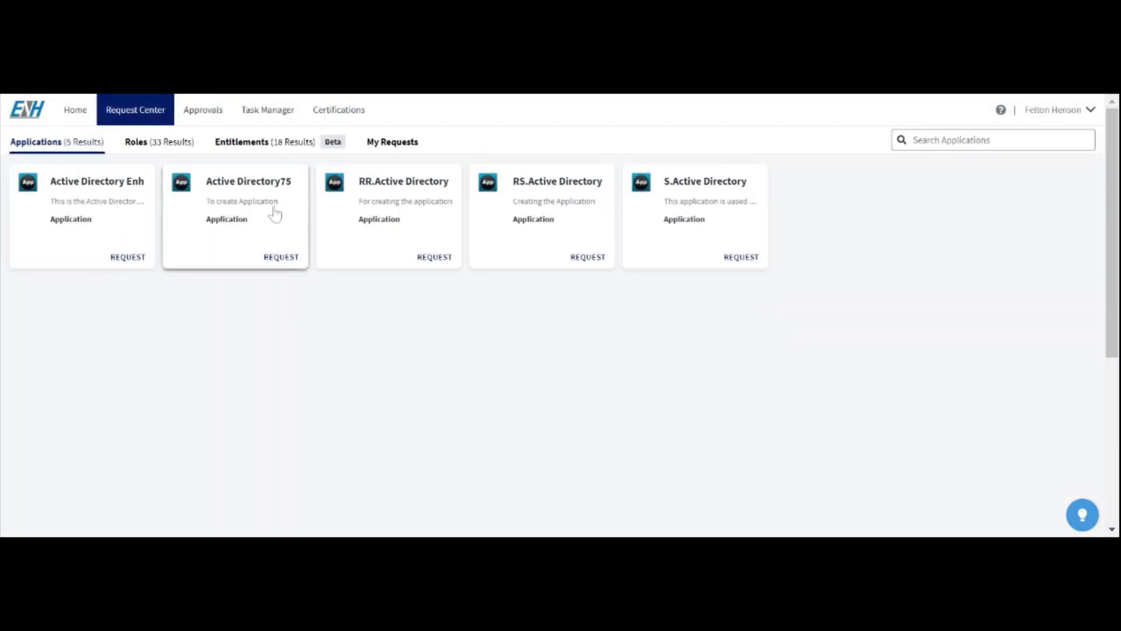
click(71, 114)
scroll(263, 396, down, 2)
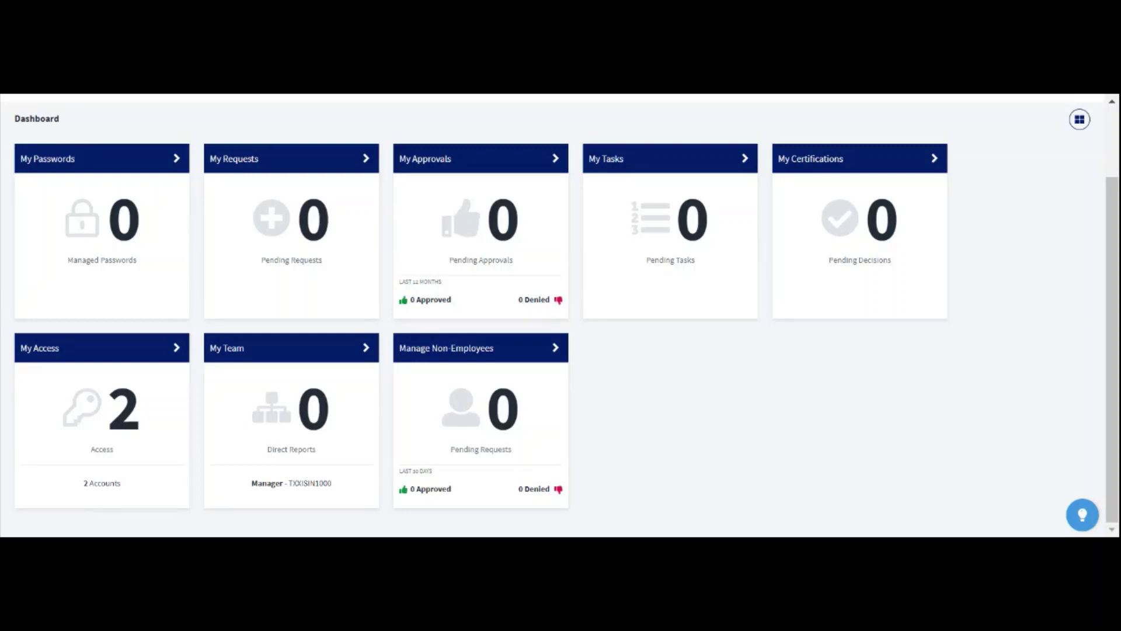
scroll(322, 318, up, 2)
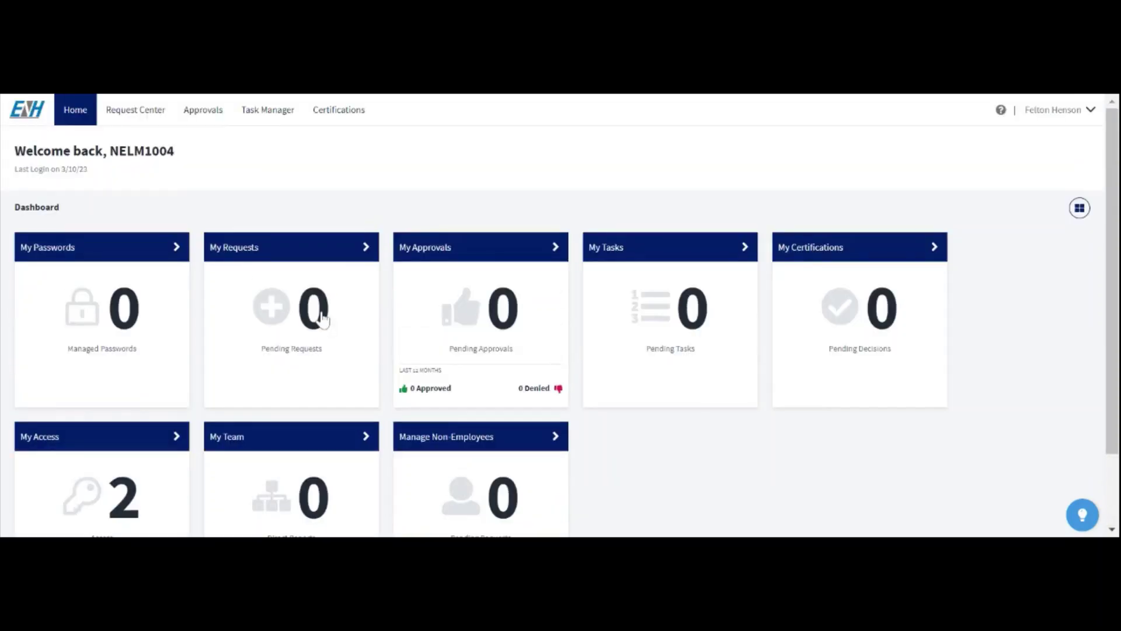